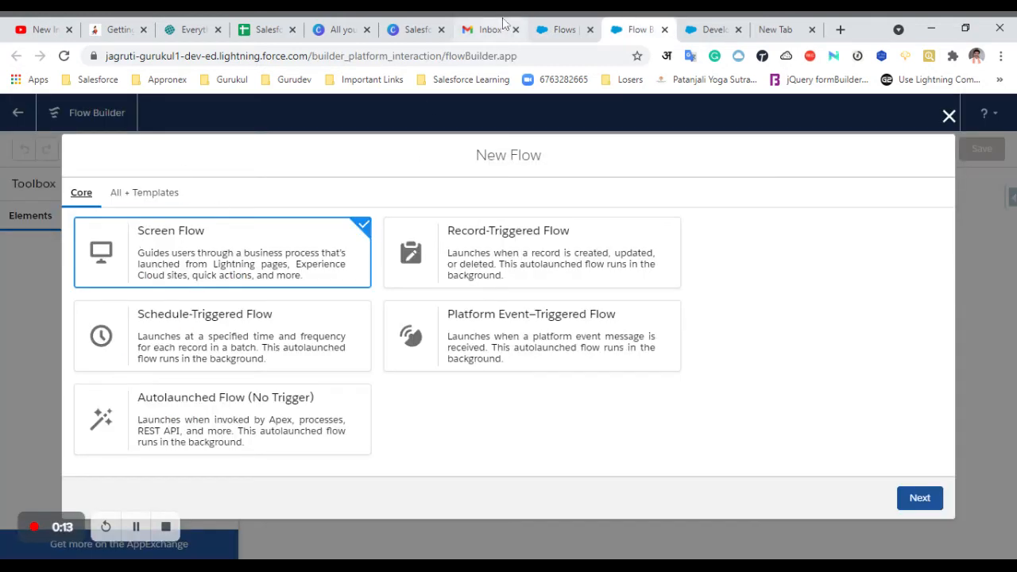
- Start a new Screen Flow using the Freeform layout
left_click(564, 25)
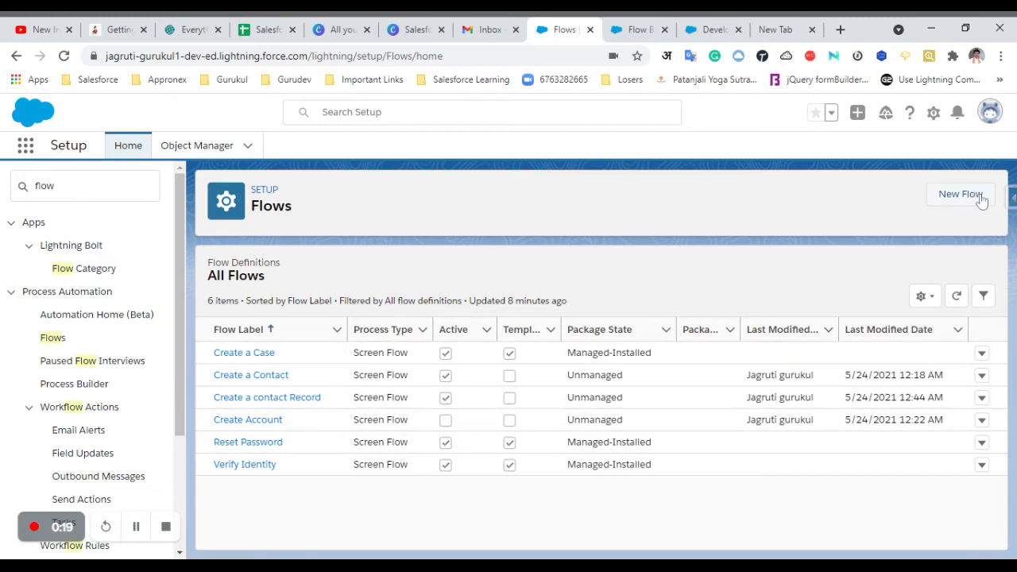
left_click(638, 24)
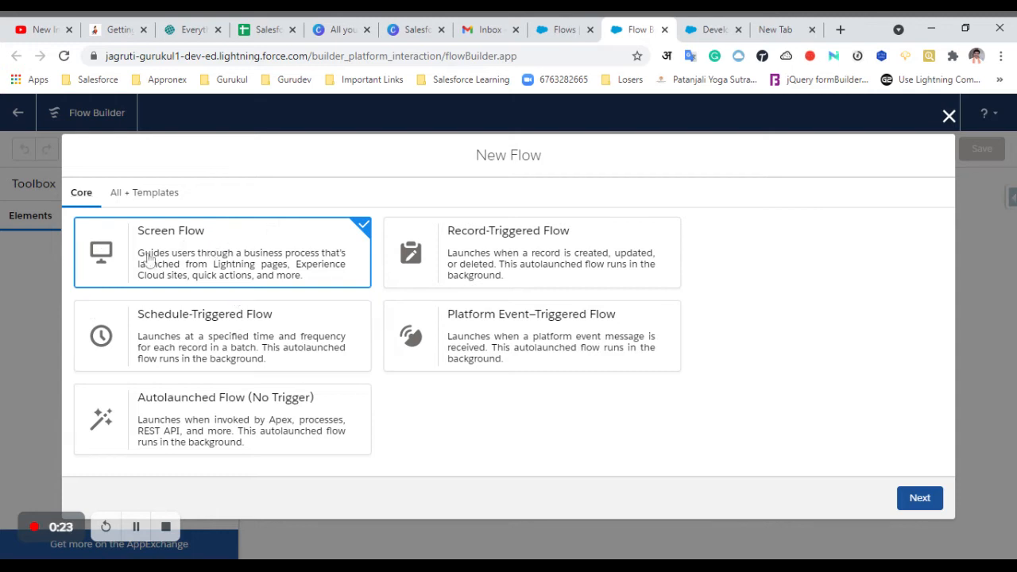
left_click(921, 499)
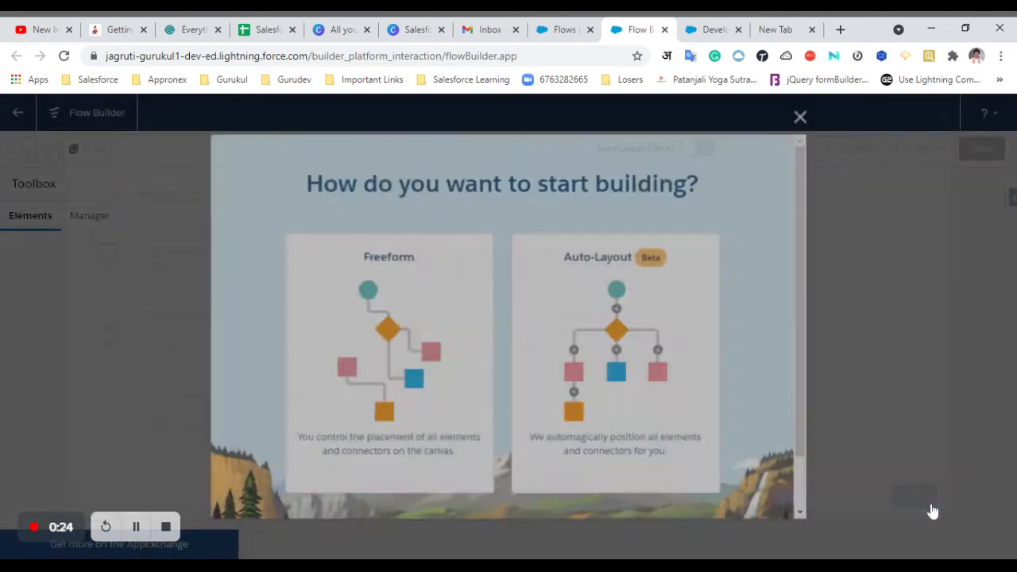
left_click(425, 310)
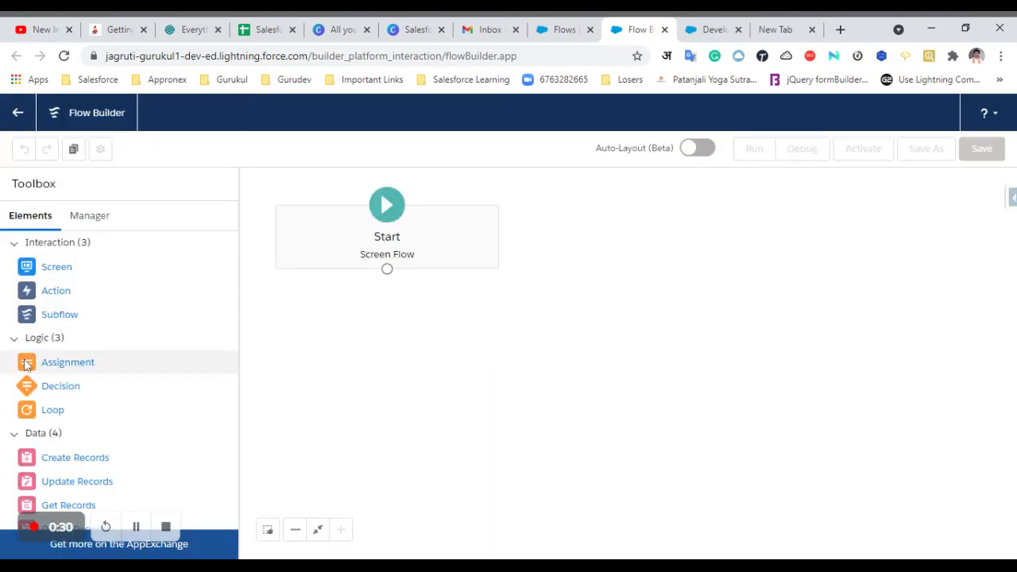
- Add a Screen element from the Toolbox to the canvas
left_click(89, 218)
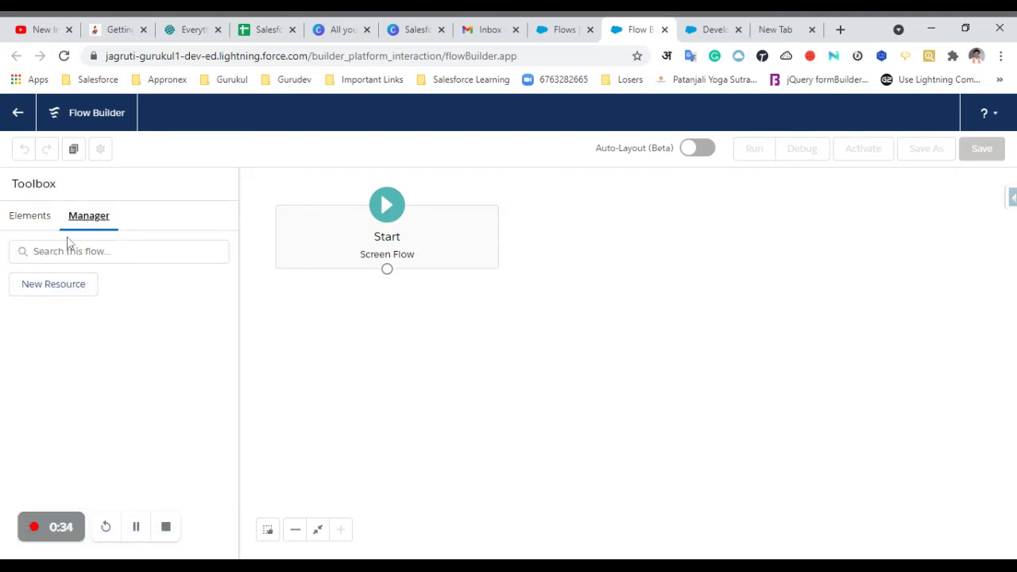
left_click(36, 217)
left_click_drag(63, 276, 363, 325)
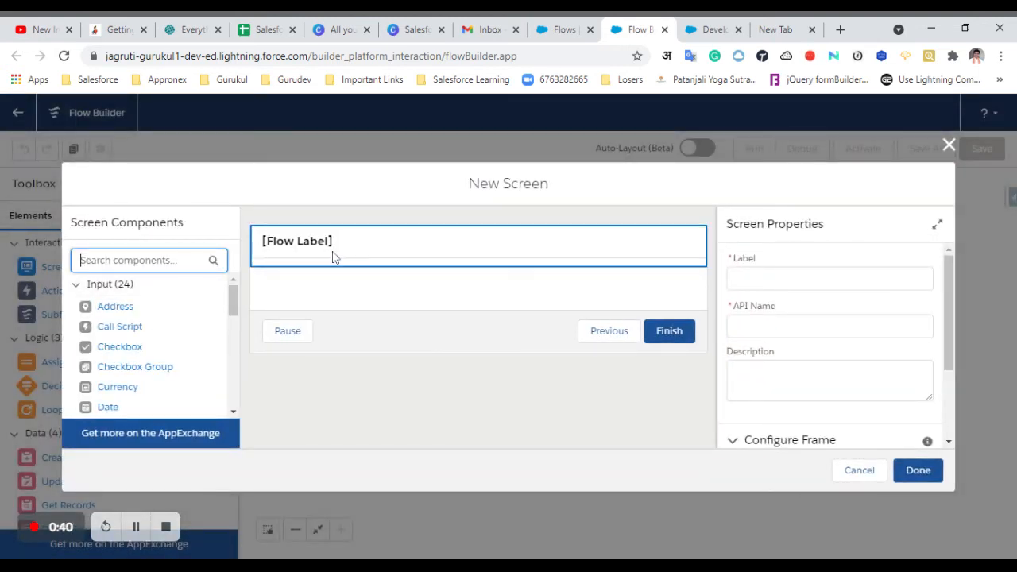
- Label the screen 'Create an Account' so its API name fills in
left_click(334, 257)
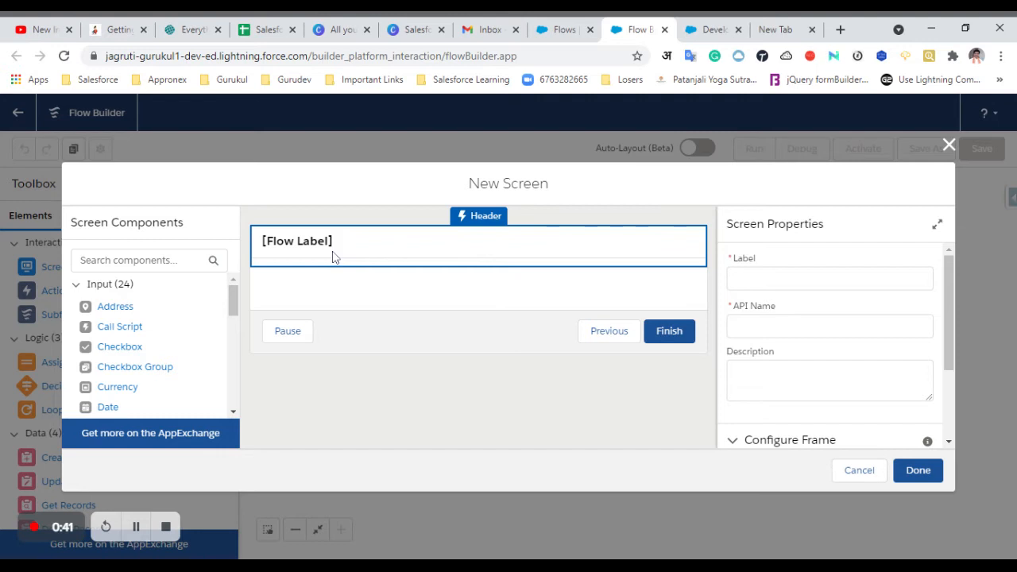
left_click(794, 278)
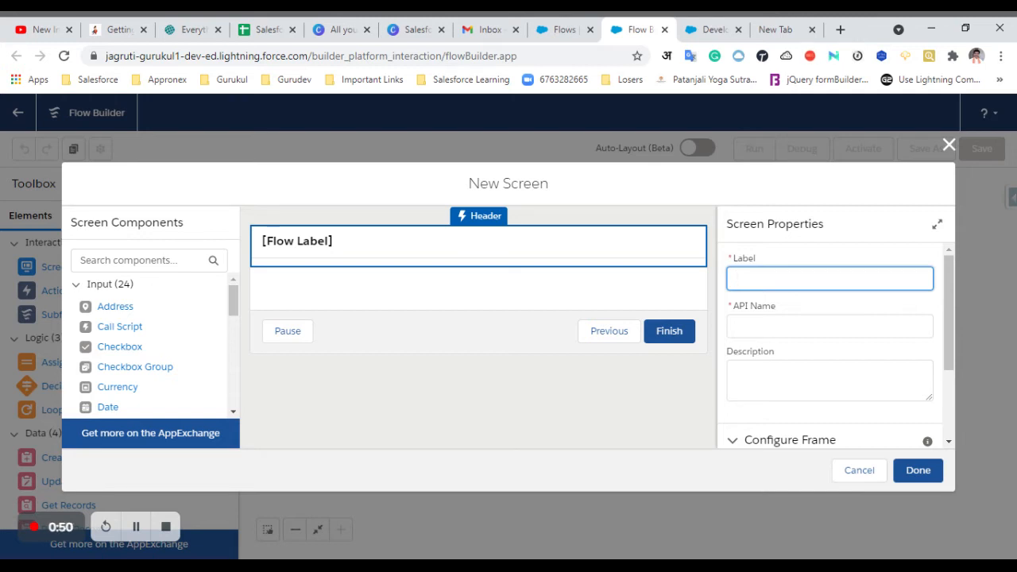
type("reate an Account")
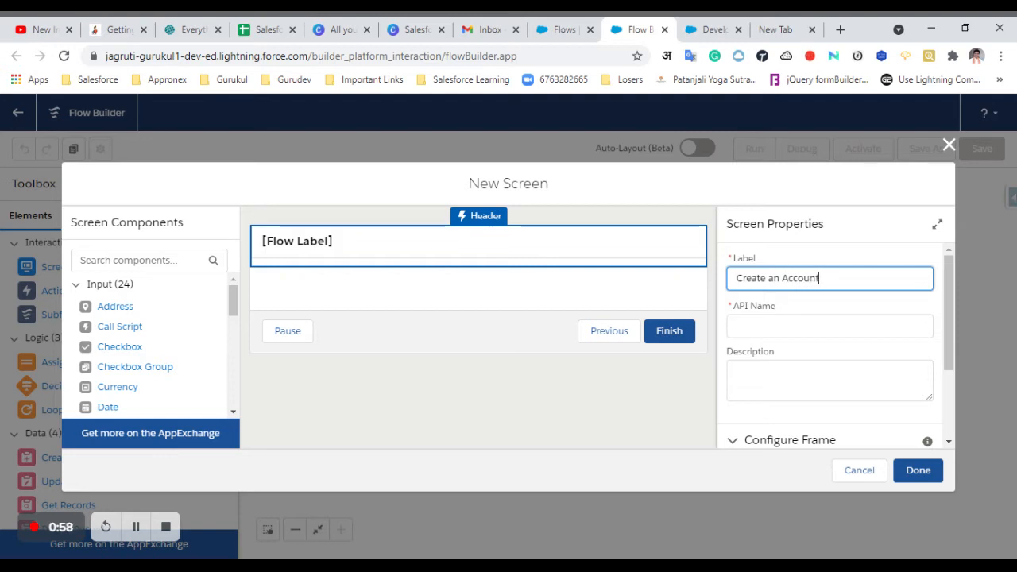
left_click(792, 254)
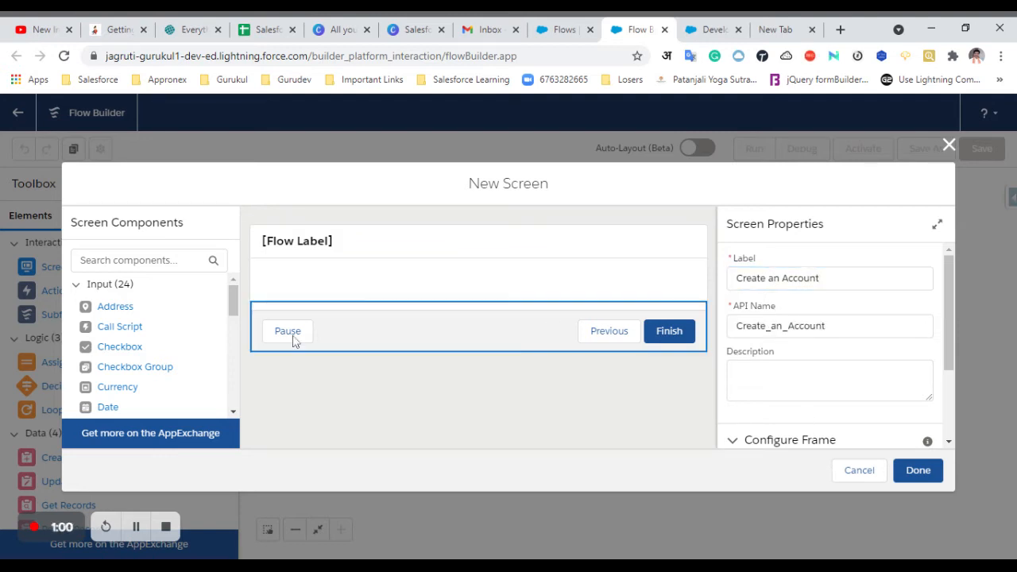
- Add an 'Account Name' Text input, save the screen, and position it below Start
left_click(81, 259)
type("text")
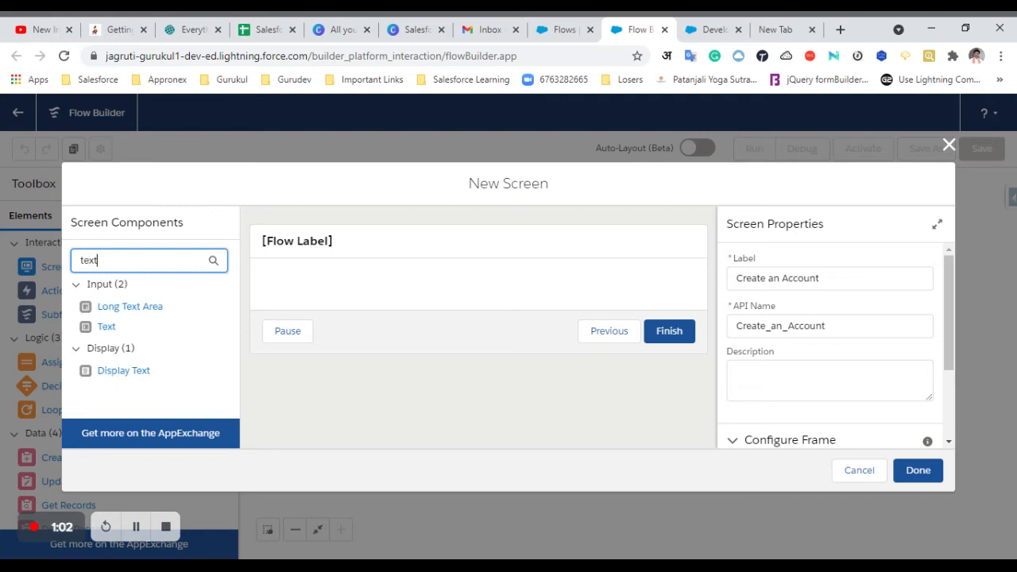
left_click(118, 331)
left_click_drag(119, 332, 367, 288)
left_click(810, 278)
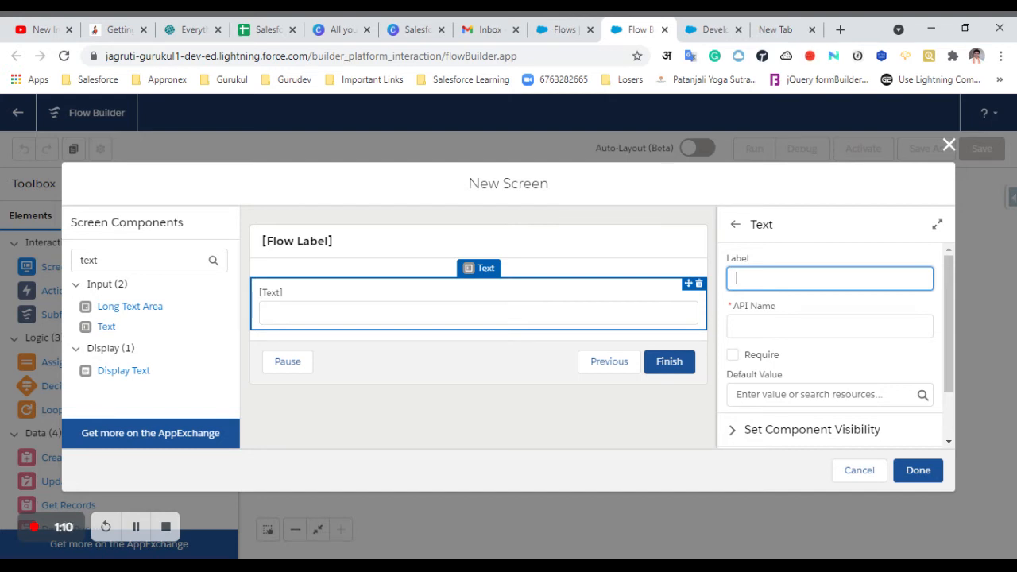
type("Account Name")
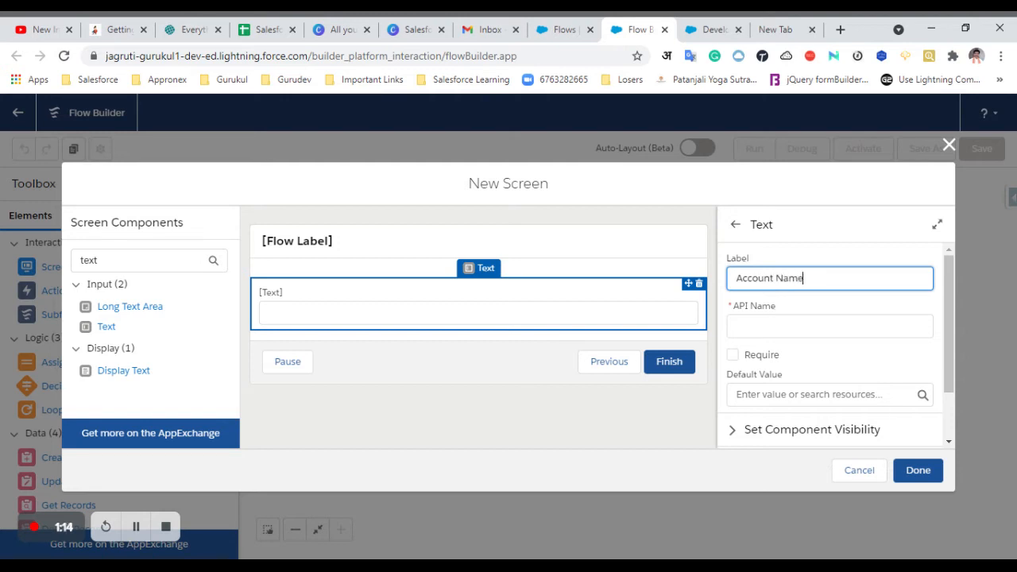
left_click(830, 357)
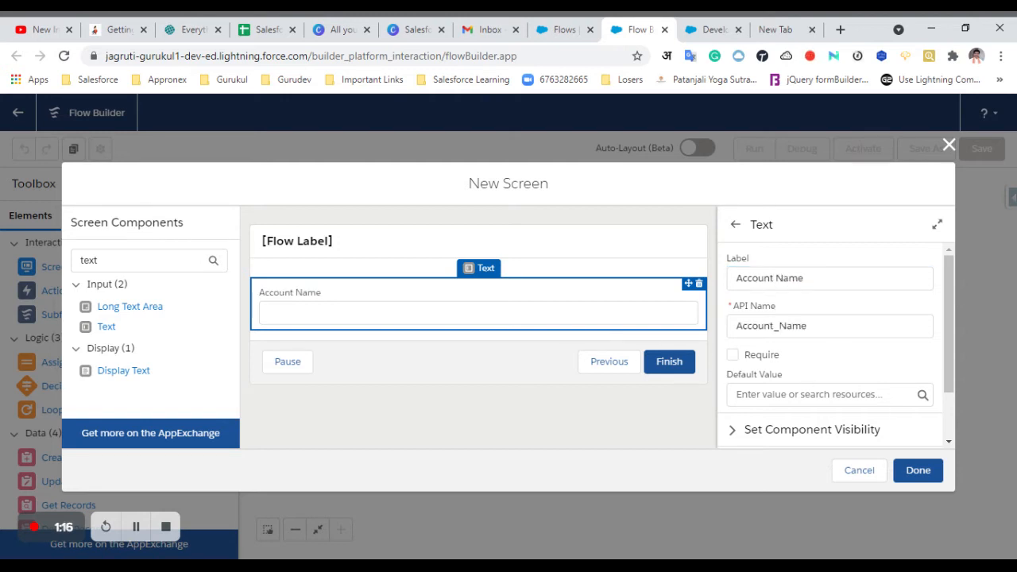
scroll(830, 341, "down", 2)
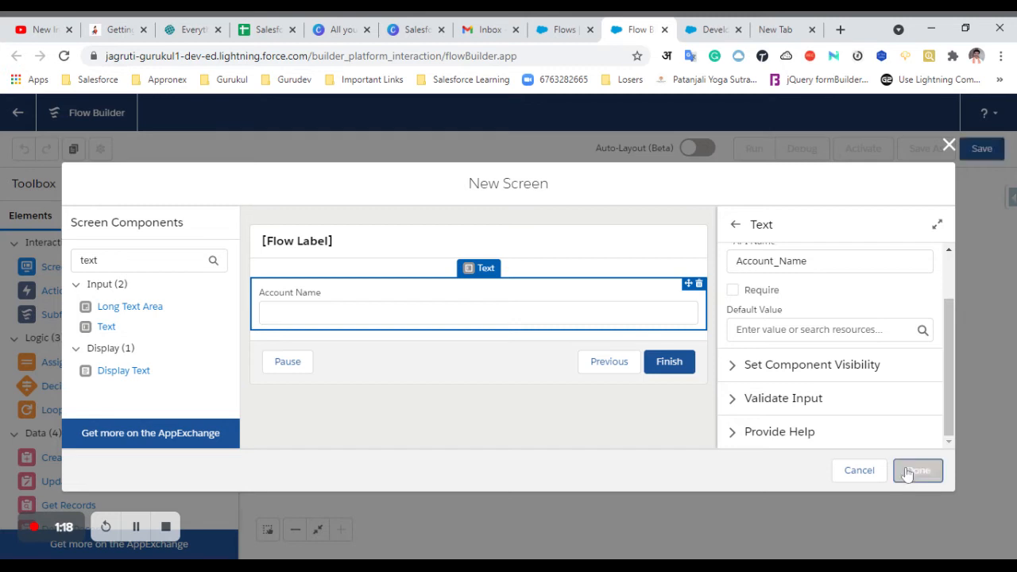
left_click(918, 470)
mouse_move(373, 336)
left_mouse_down()
mouse_move(405, 336)
mouse_move(389, 340)
left_mouse_up()
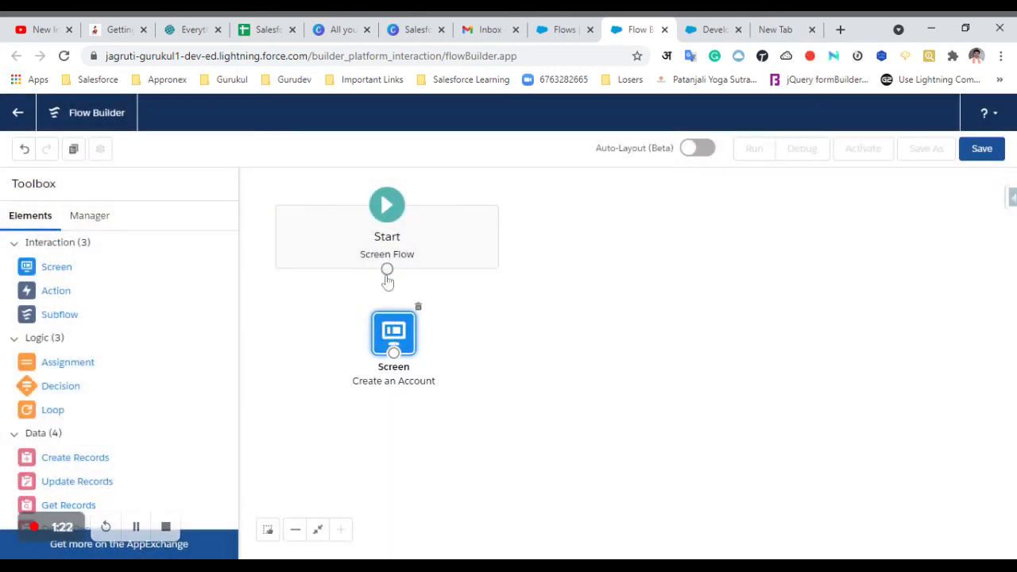
- Connect Start to the screen and add an 'Insert Account' Create Records step for Account
left_click_drag(386, 270, 390, 350)
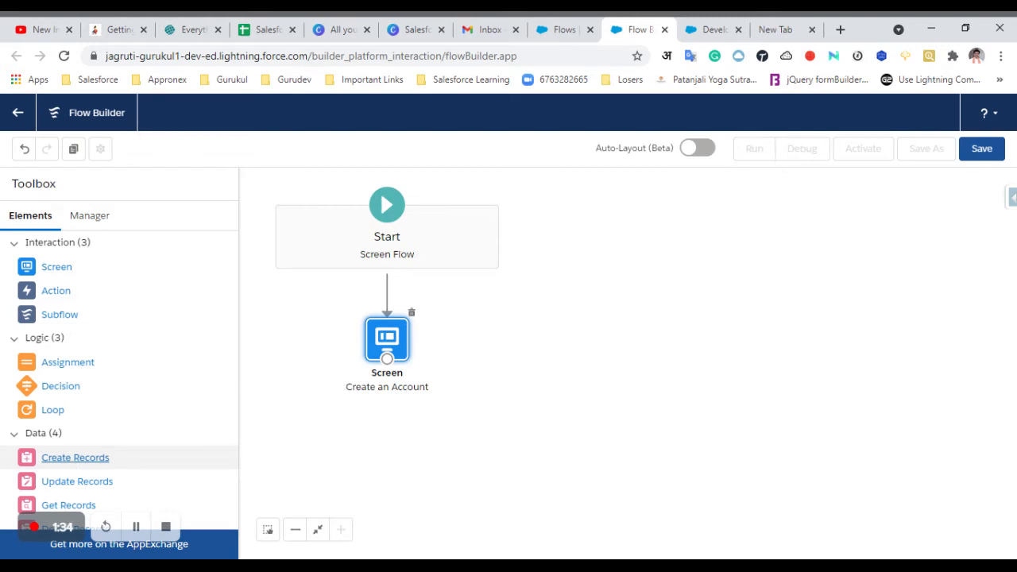
left_click_drag(74, 457, 315, 258)
type("Insert Account")
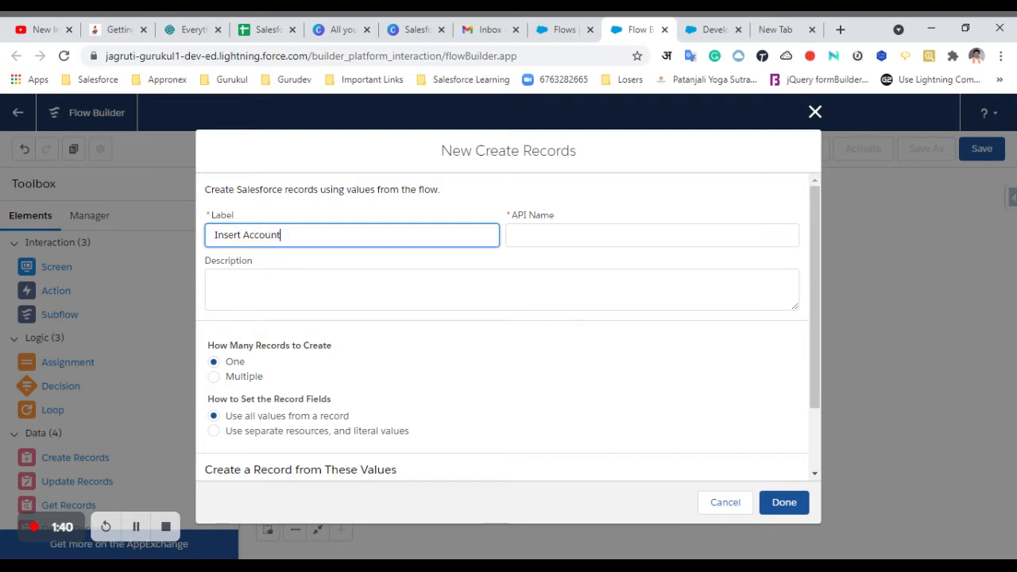
left_click(504, 189)
scroll(445, 351, "down", 1)
left_click(214, 350)
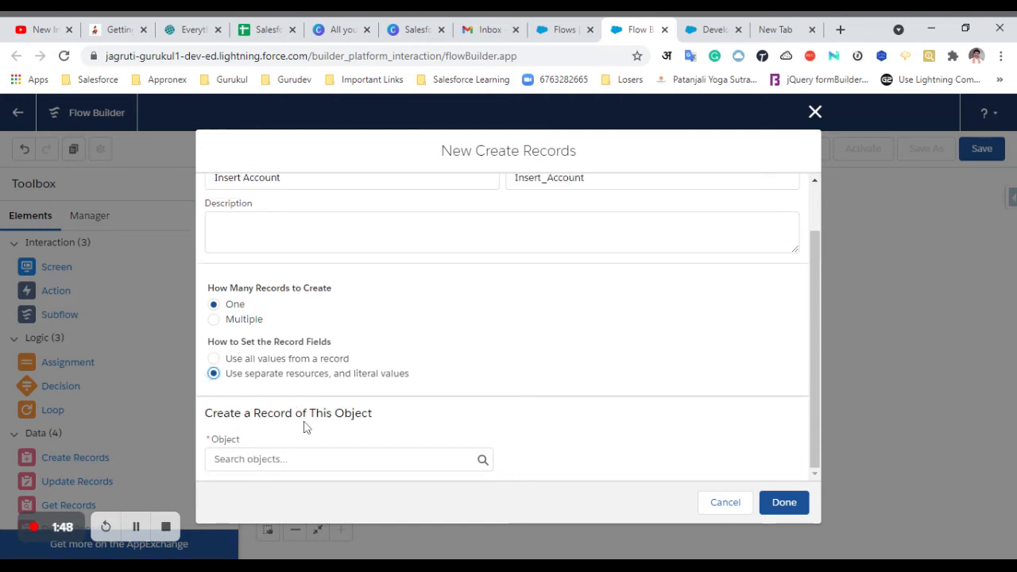
left_click(302, 458)
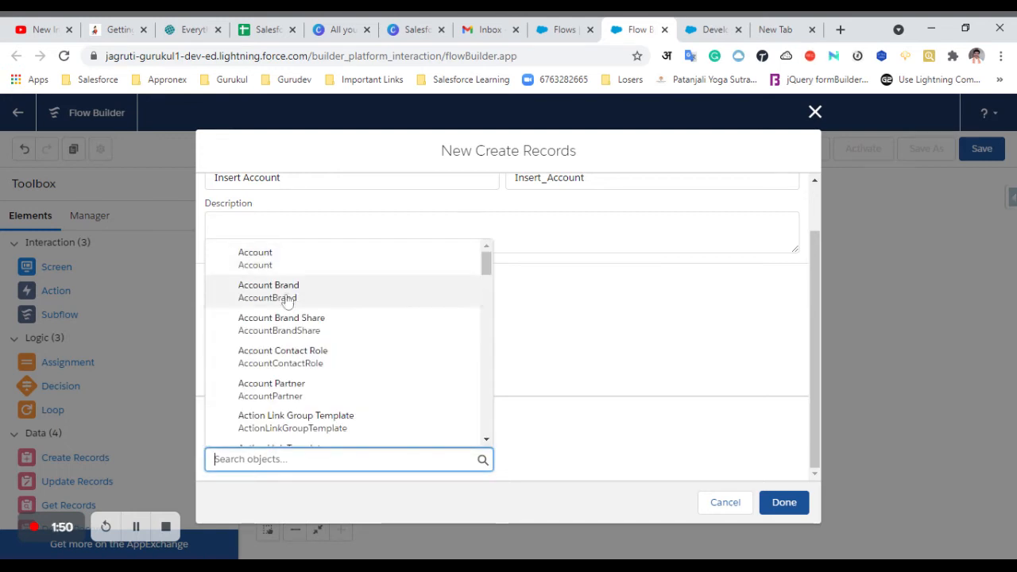
left_click(270, 268)
scroll(403, 414, "down", 2)
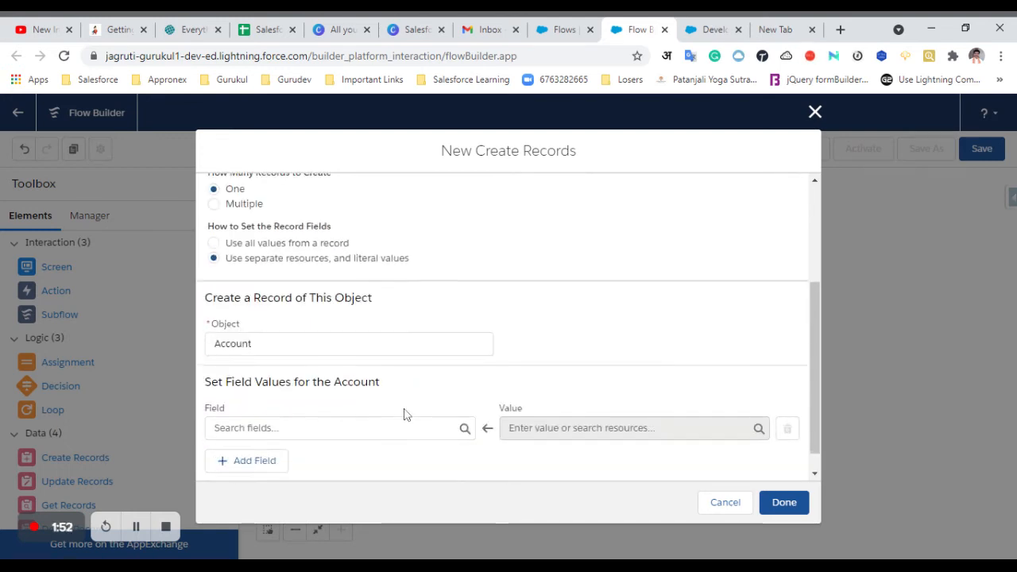
- Map the Account Name field to {!Account_Name} and save Insert Account
left_click(334, 403)
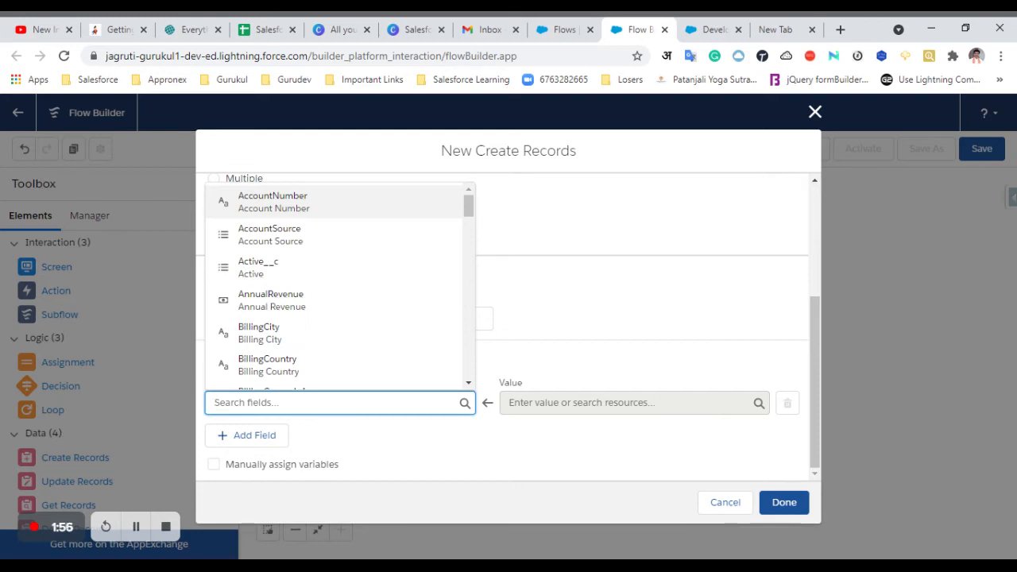
type("Acco")
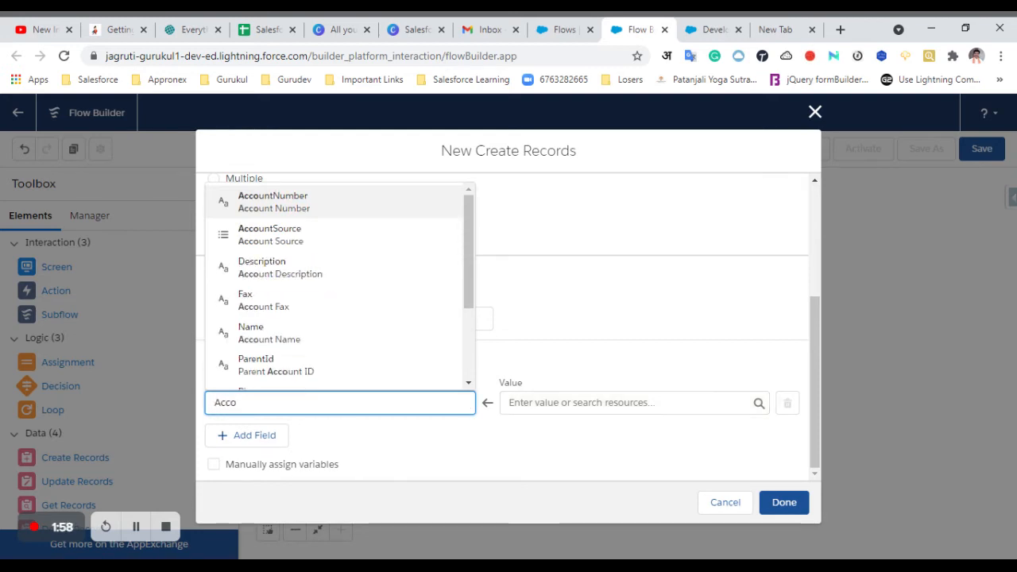
key("BackSpace")
key("BackSpace")
key("BackSpace")
key("BackSpace")
type("Name")
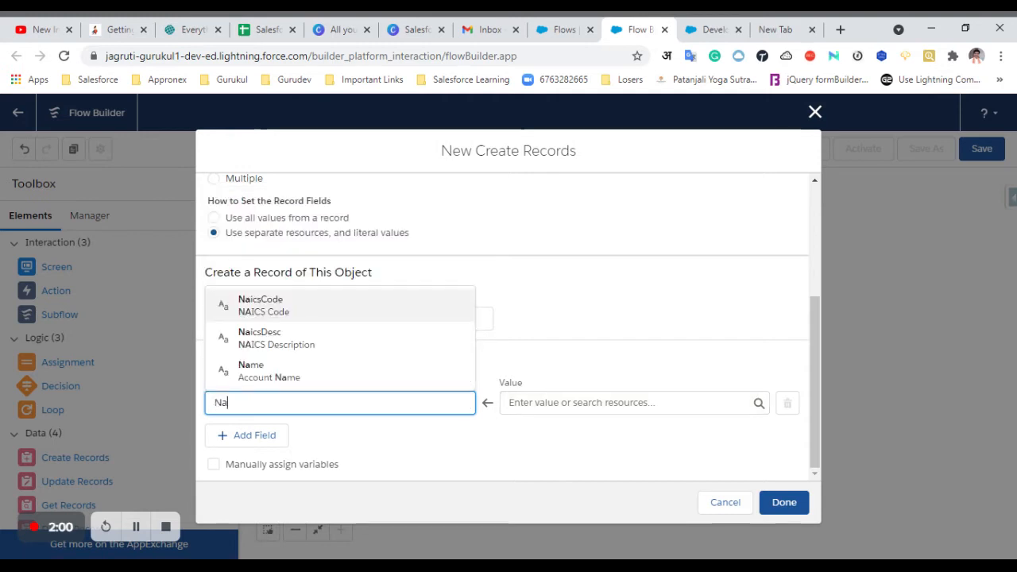
left_click(298, 387)
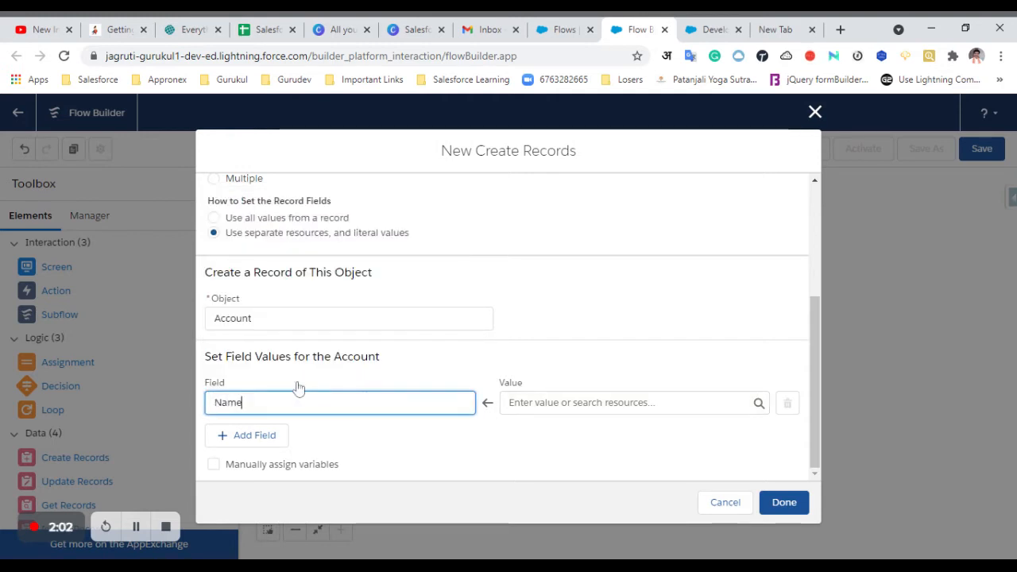
left_click(608, 395)
left_click(566, 374)
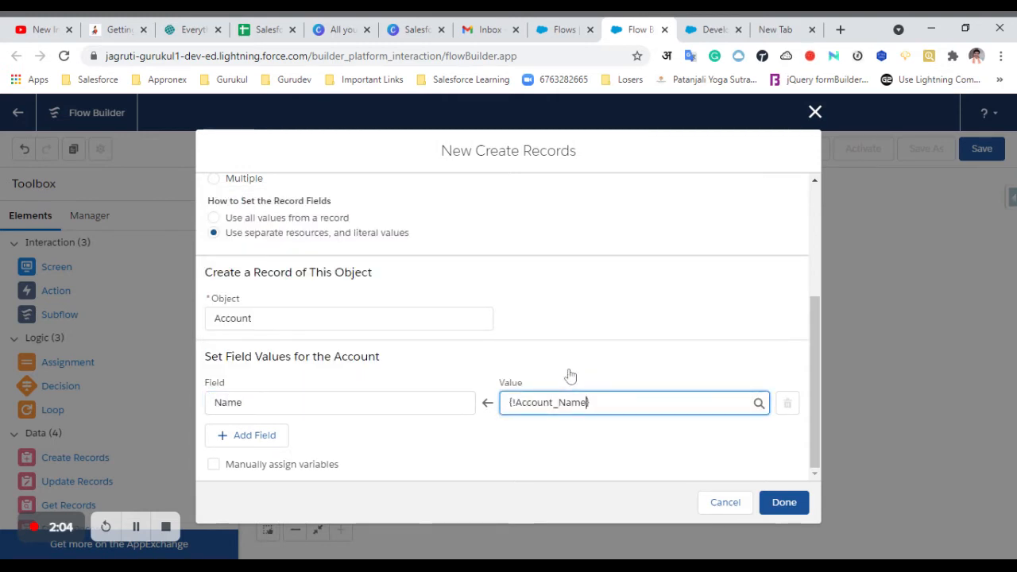
left_click(533, 426)
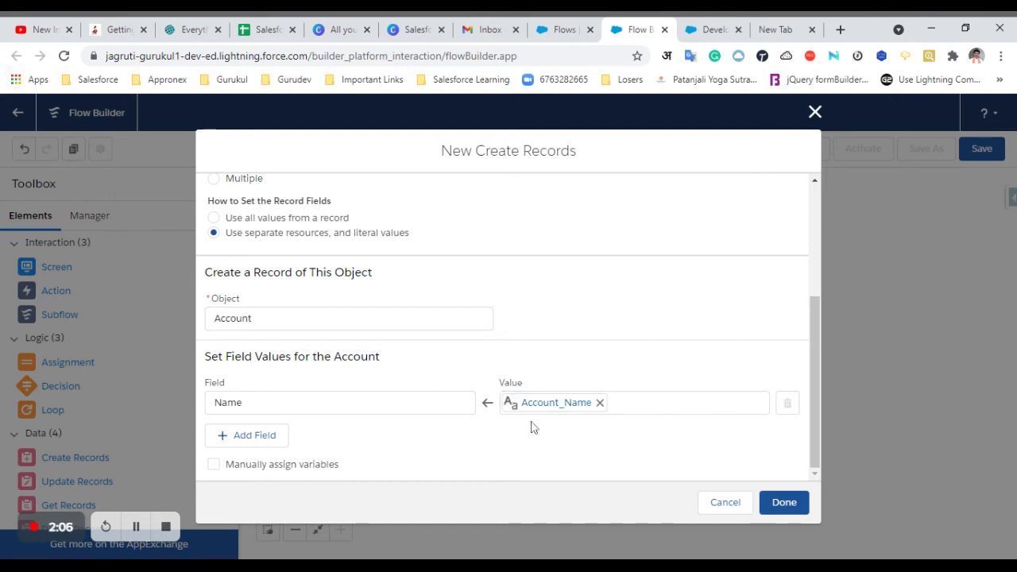
left_click(790, 503)
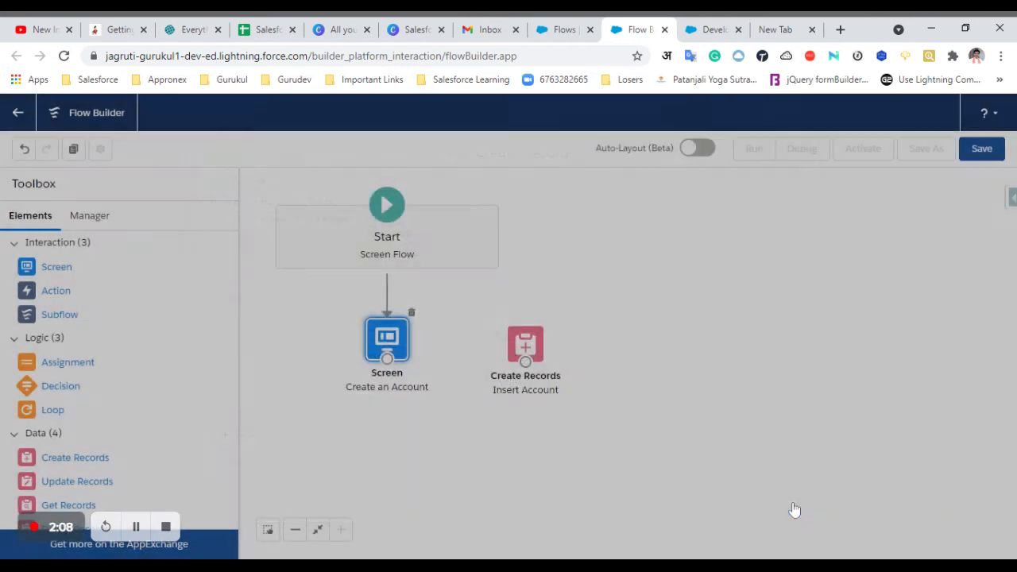
- Connect the screen to Insert Account and place a second screen on the canvas
left_click_drag(388, 359, 530, 343)
left_click(530, 343)
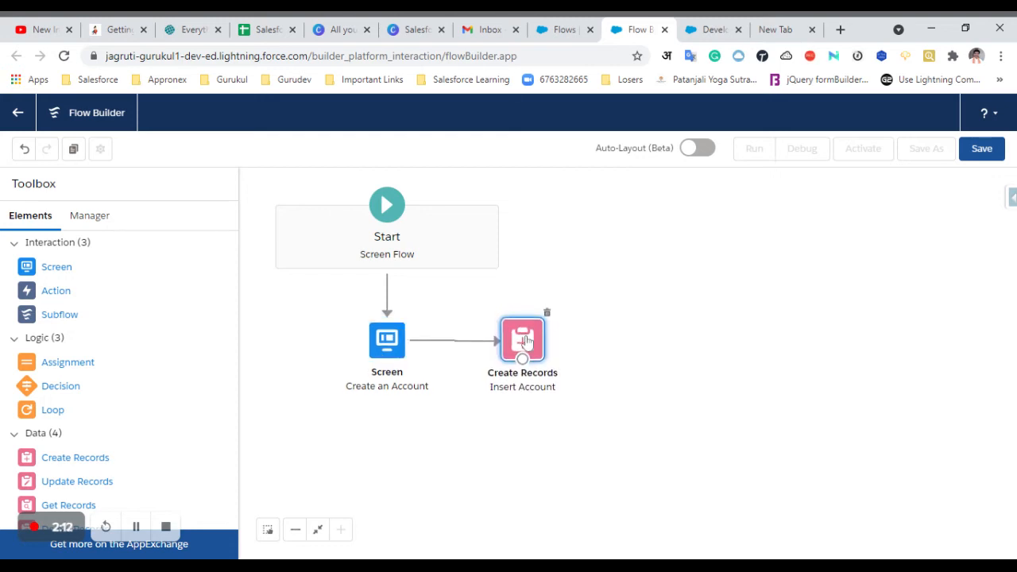
left_click(654, 325)
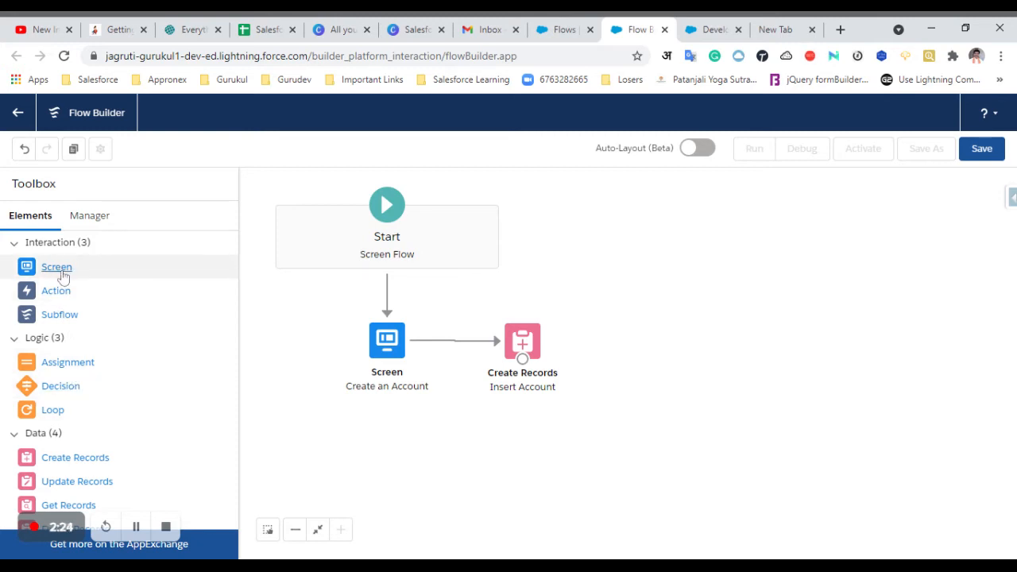
left_click_drag(62, 276, 665, 329)
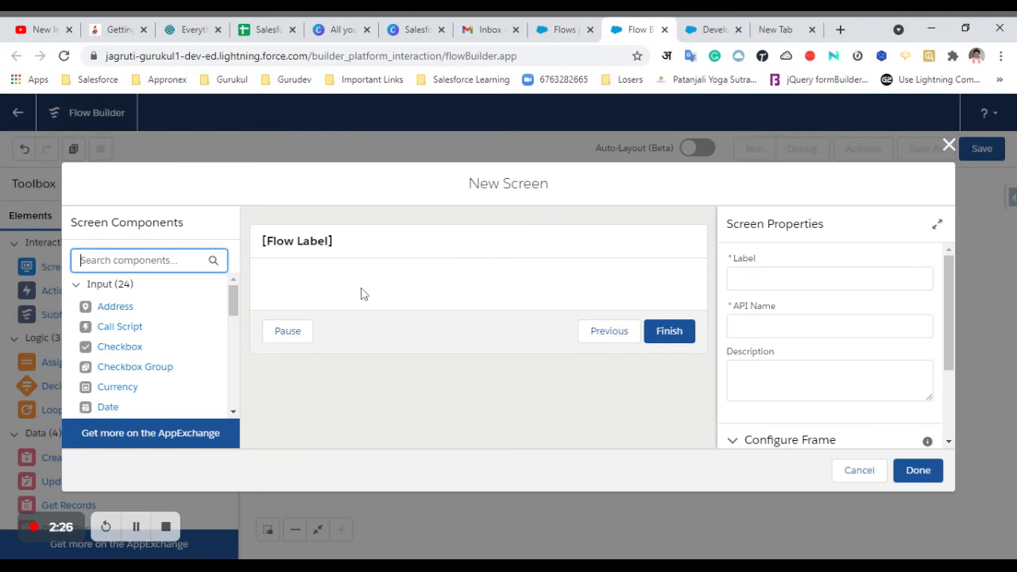
- Label the second screen 'Create an Opportunity' and add a Section (Beta) component
left_click(345, 261)
left_click(829, 279)
type("Create ")
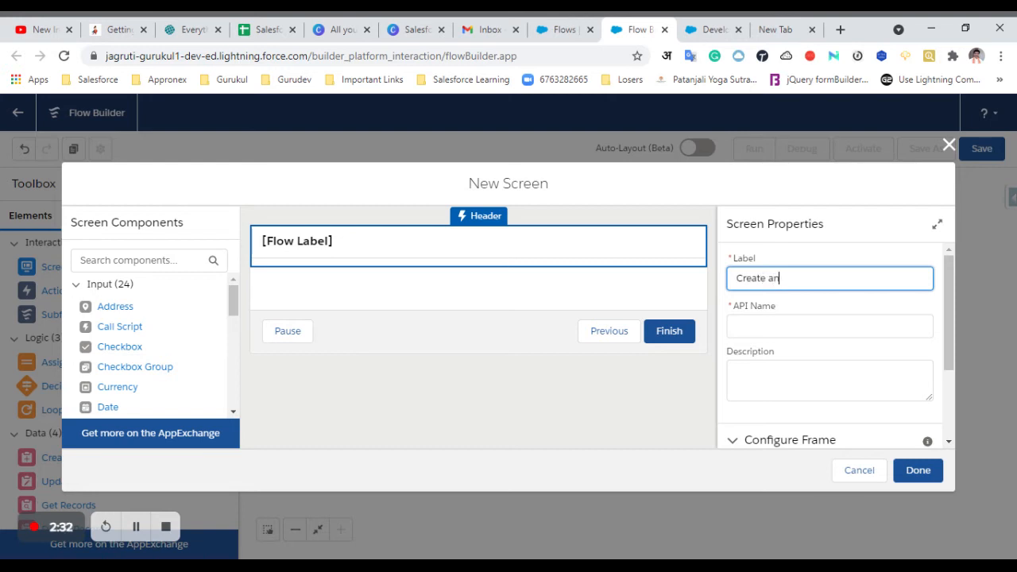
type("an Opportunity")
left_click(841, 247)
scroll(811, 367, "down", 3)
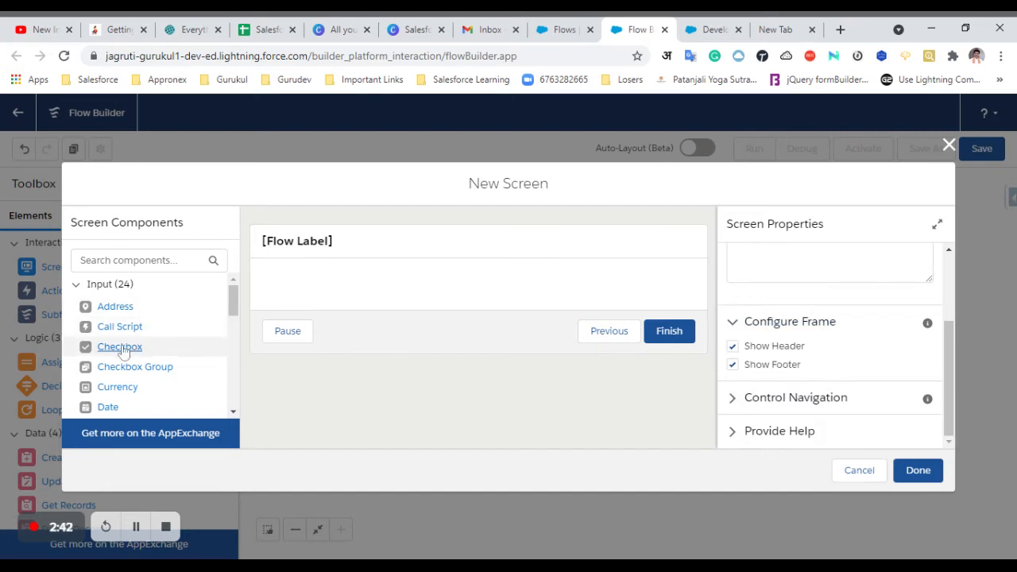
scroll(119, 333, "down", 5)
scroll(129, 338, "down", 2)
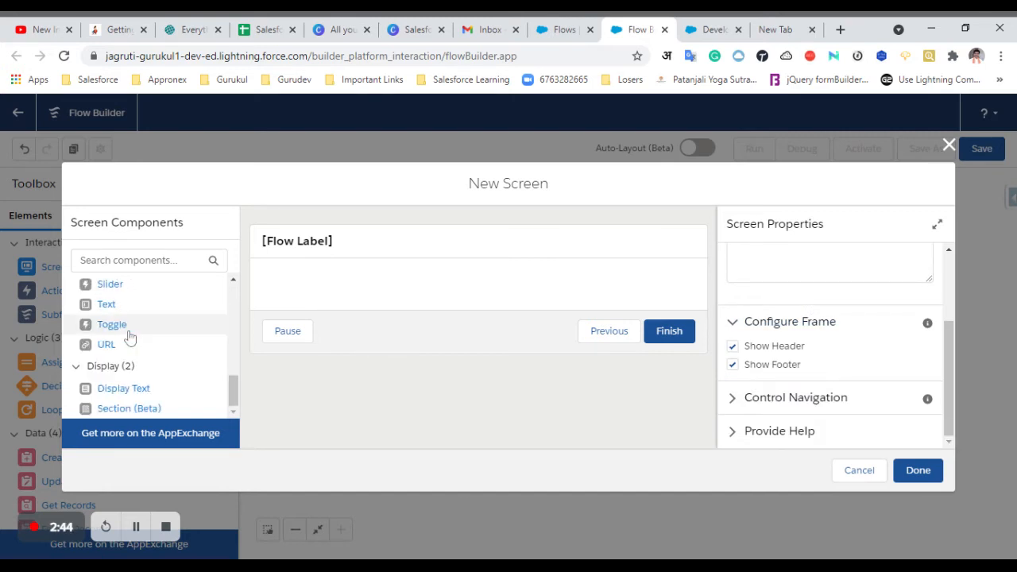
left_click_drag(123, 416, 390, 284)
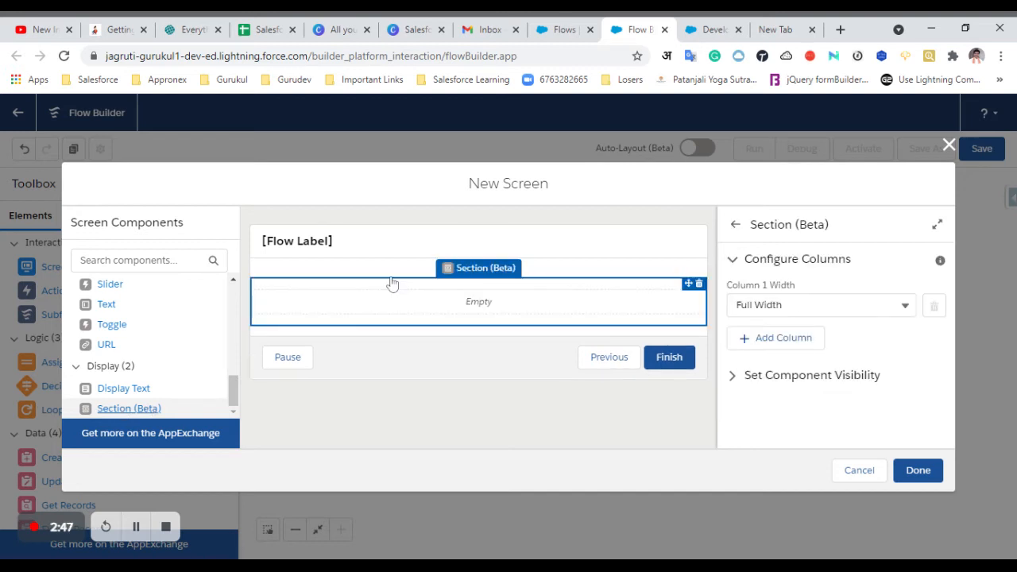
- Split the section into two columns and add an 'Opportunity Name' text field
left_click(797, 340)
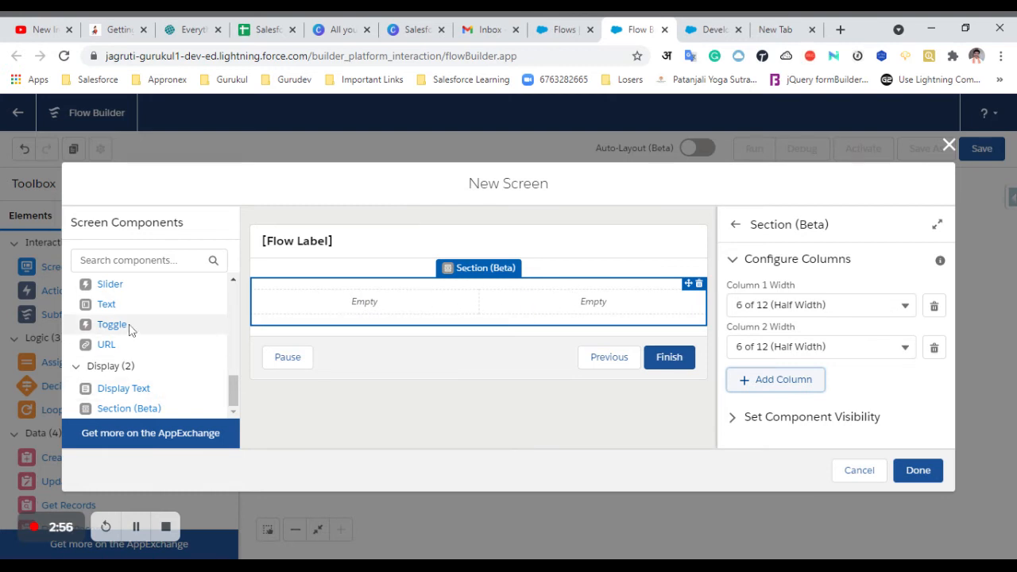
left_click_drag(107, 309, 370, 354)
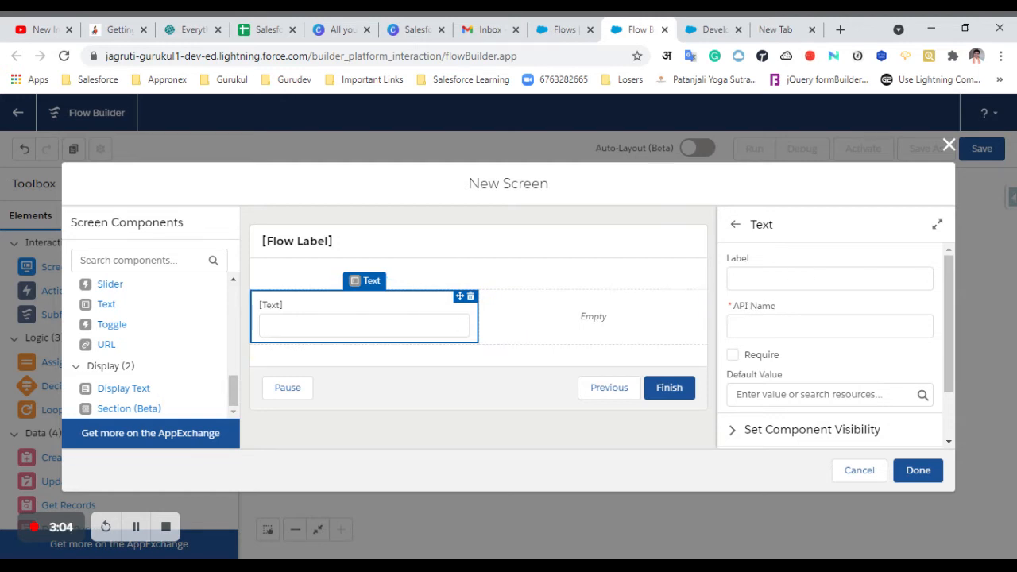
left_click(829, 278)
type("Oppo")
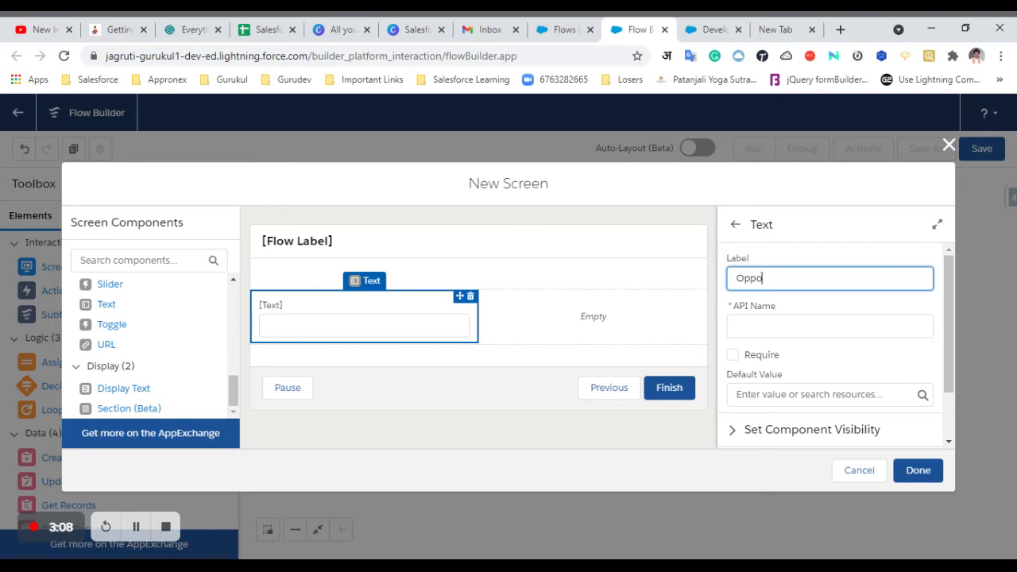
type("rtunity Name")
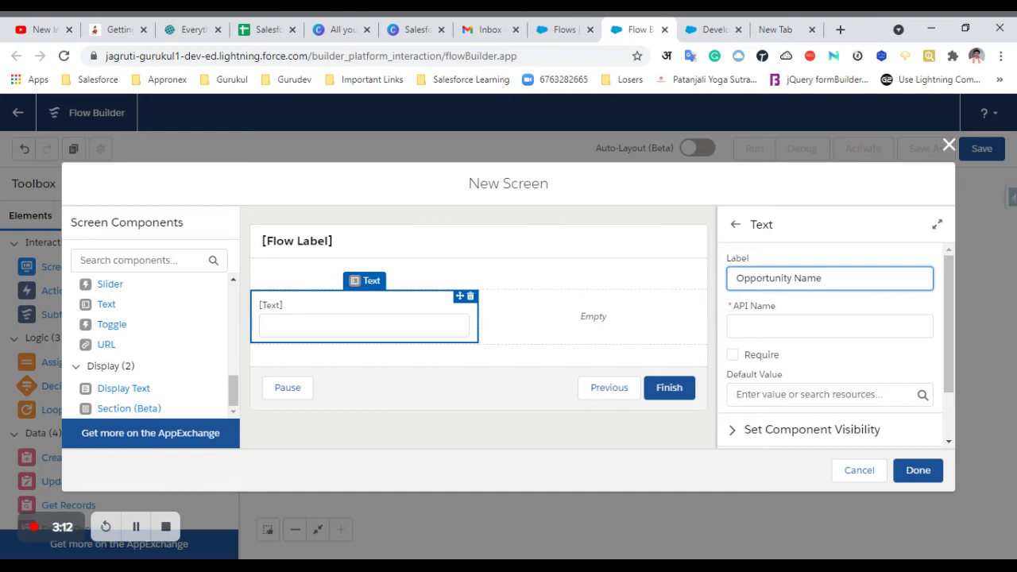
left_click(801, 262)
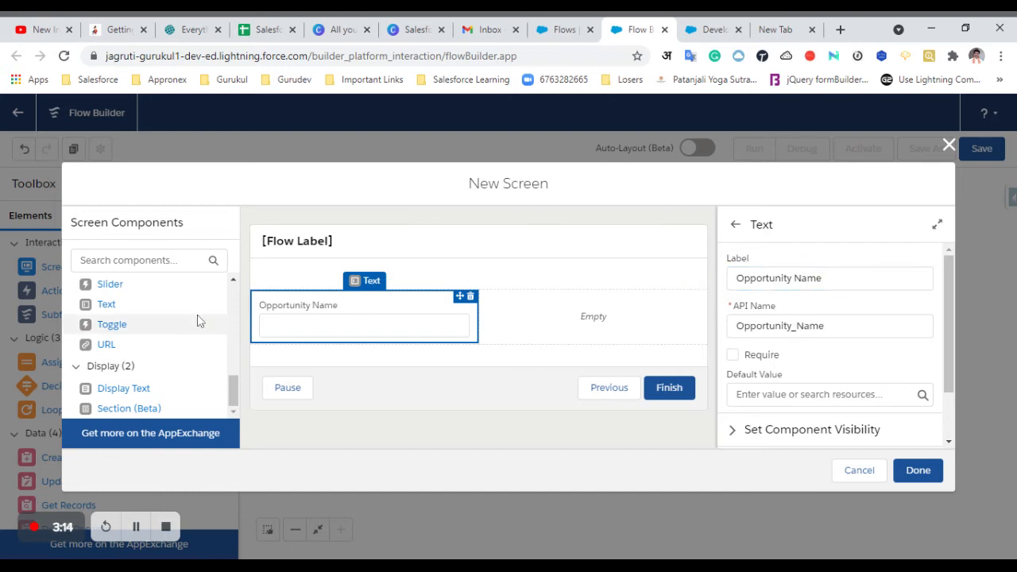
- Add a 'Close Date' date field defaulting to {!$Flow.CurrentDate} and save the screen
left_click(141, 260)
type("Clos")
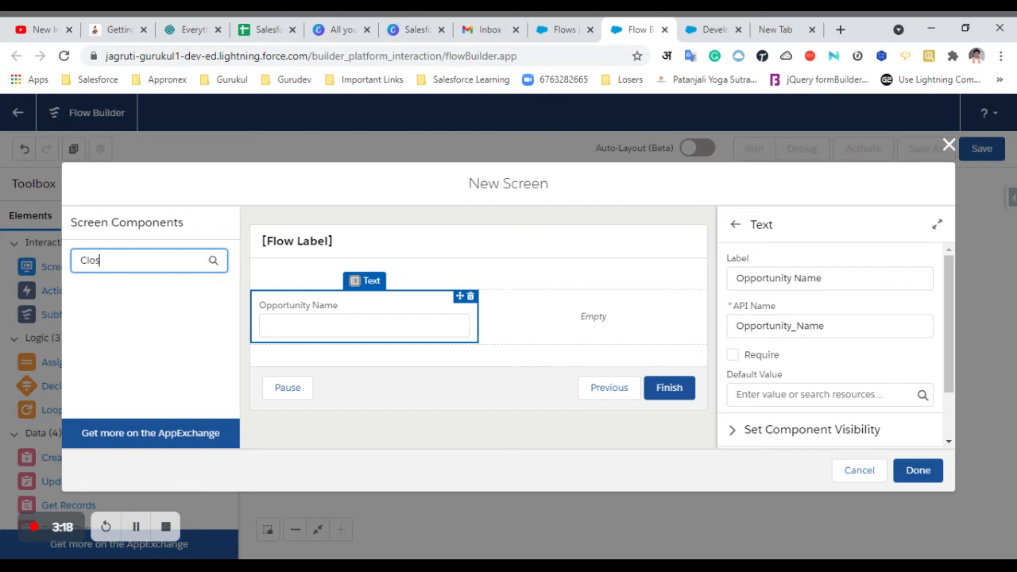
key("BackSpace")
key("BackSpace")
key("BackSpace")
key("BackSpace")
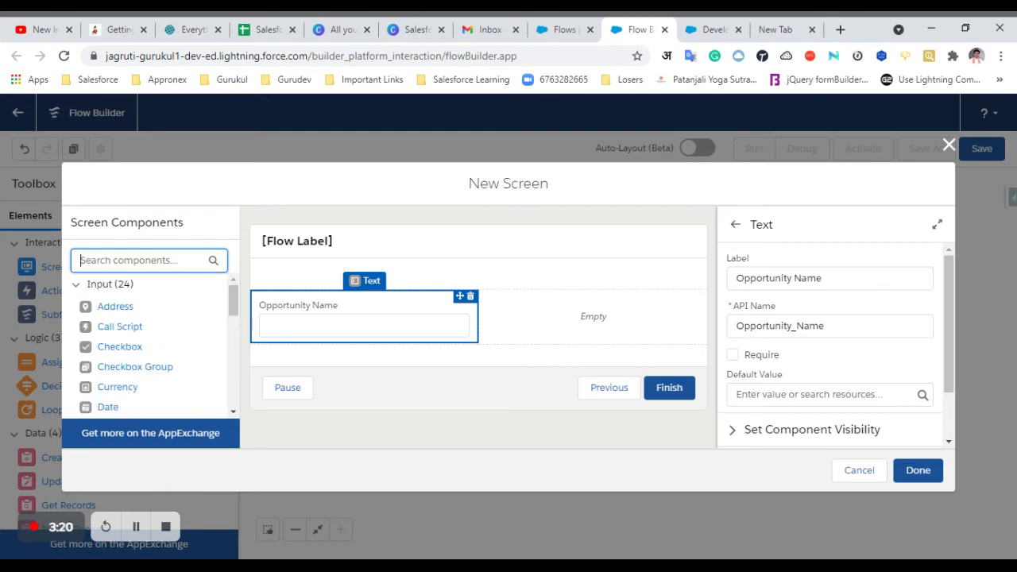
type("date")
left_click_drag(102, 309, 563, 332)
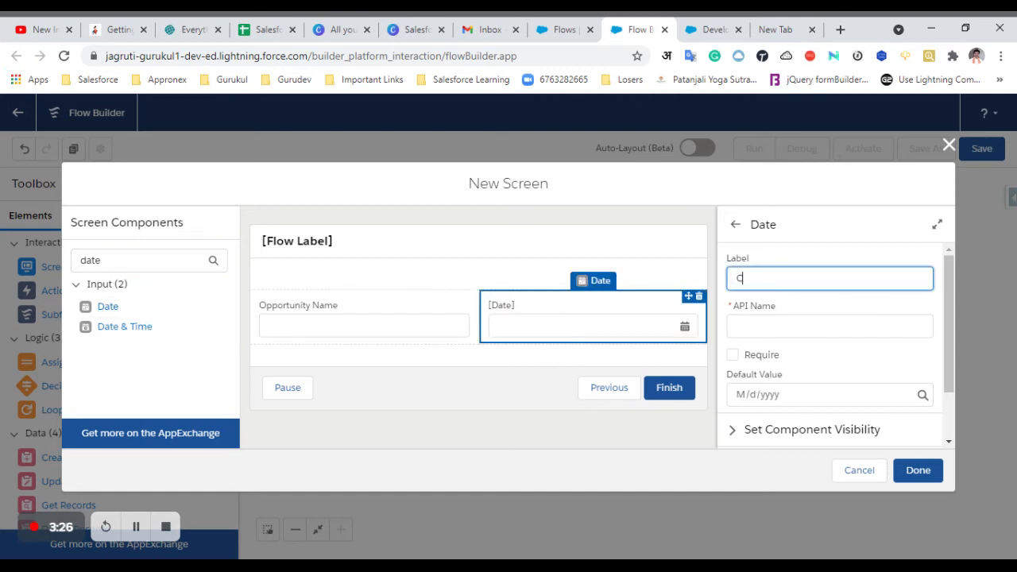
type("lose Date")
left_click(786, 264)
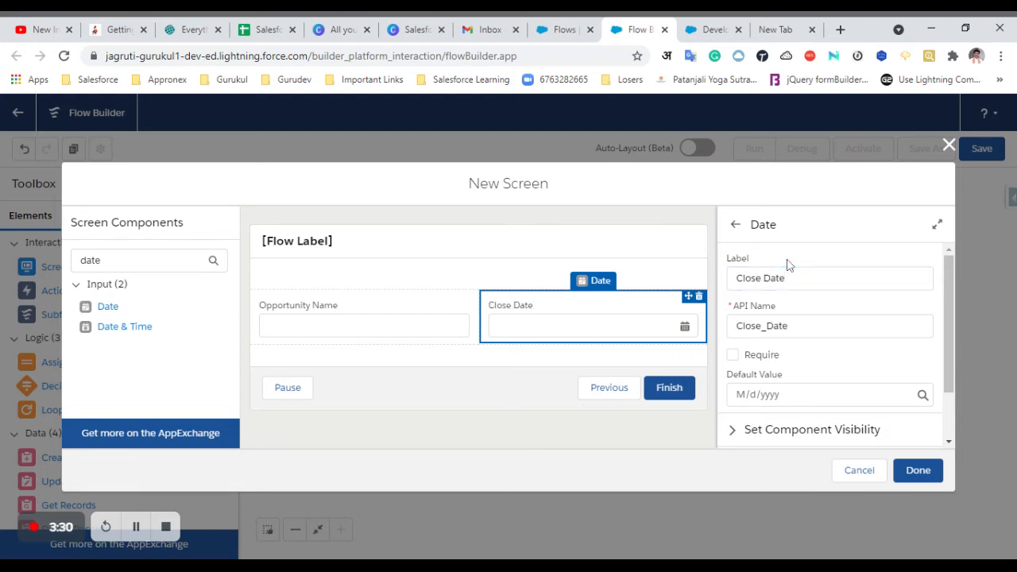
left_click(823, 395)
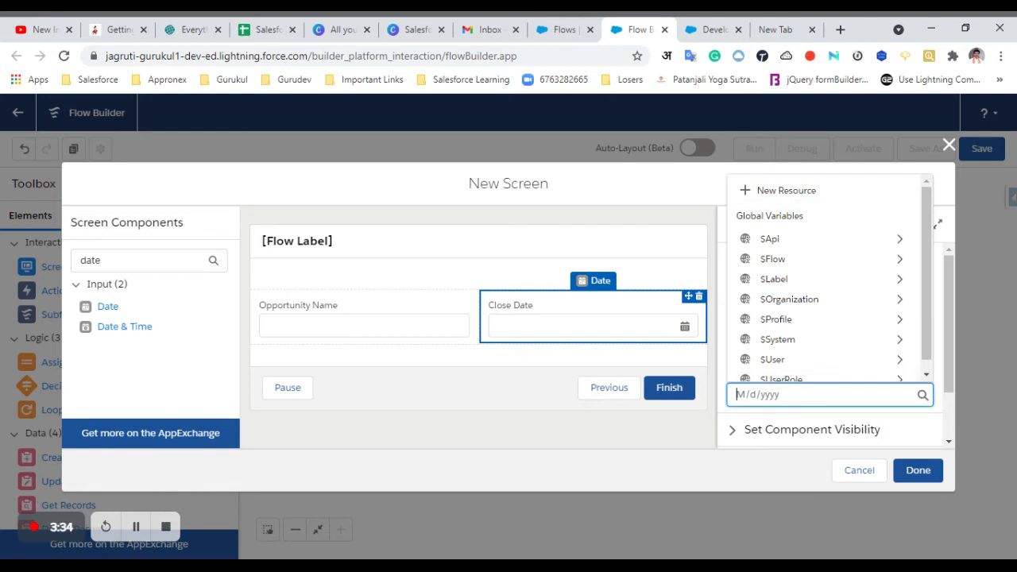
left_click(894, 274)
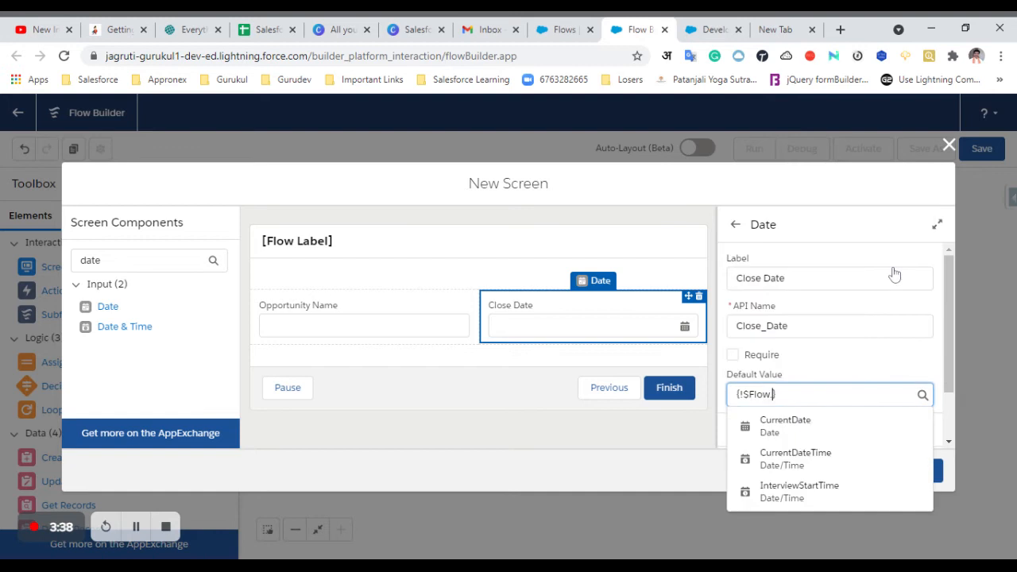
left_click(787, 437)
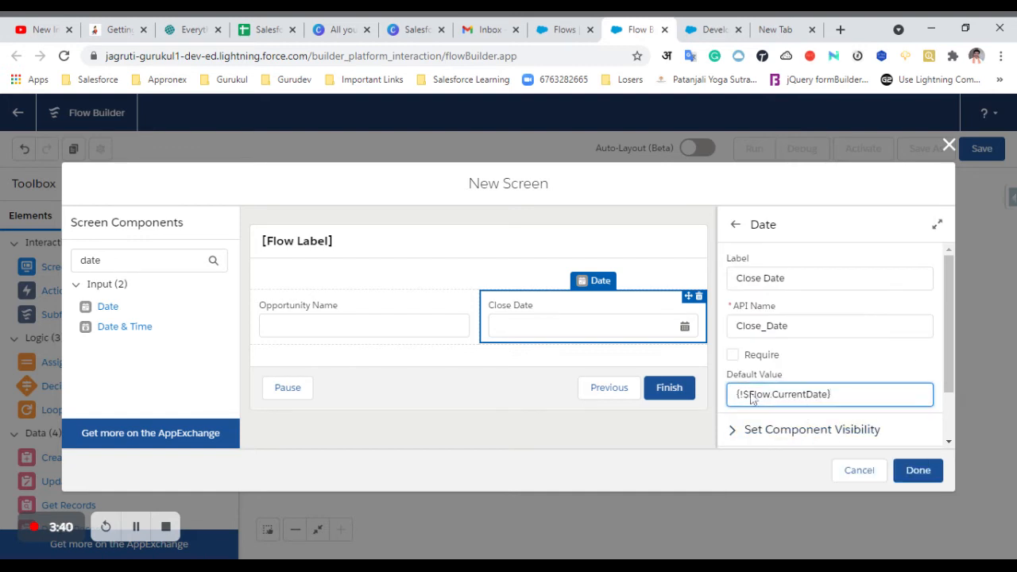
left_click(922, 473)
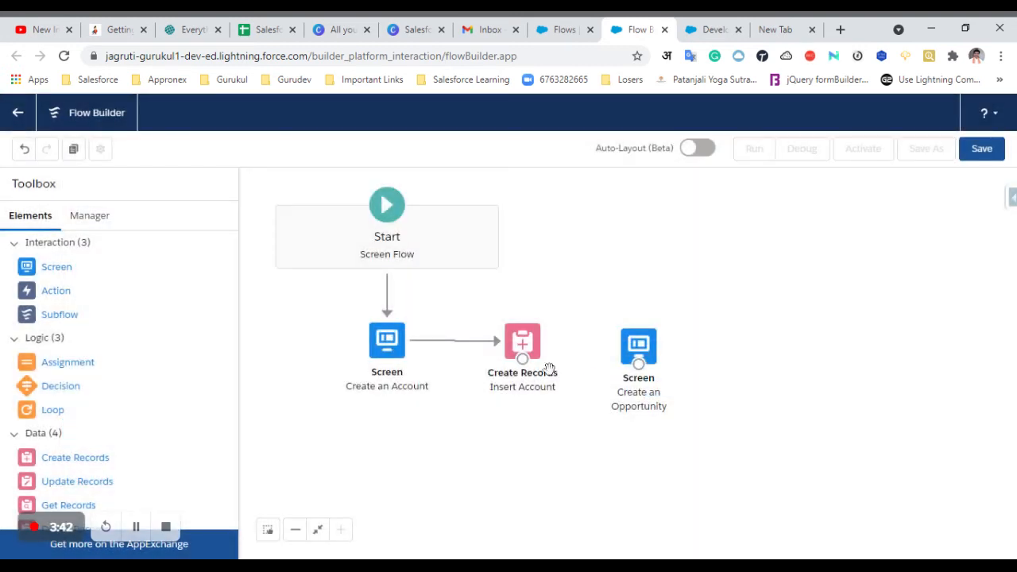
- Connect Insert Account to the Create an Opportunity screen and begin a new resource
left_click_drag(523, 359, 636, 337)
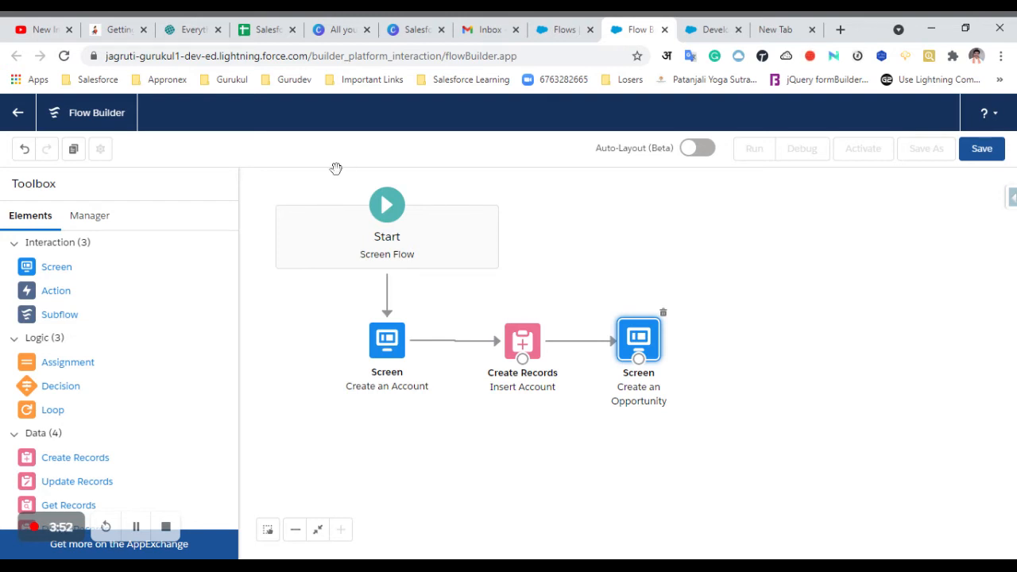
left_click(94, 224)
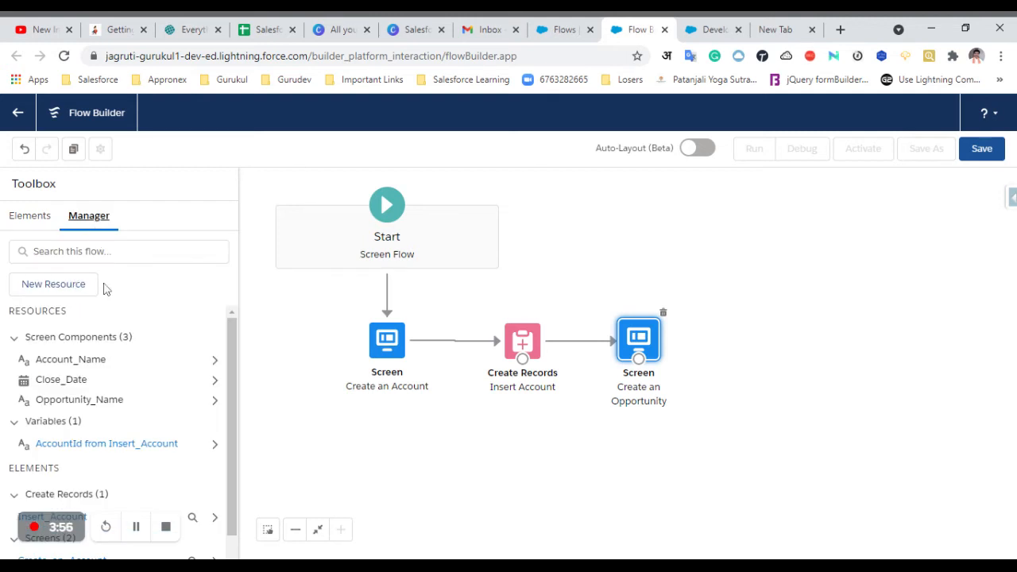
left_click(74, 283)
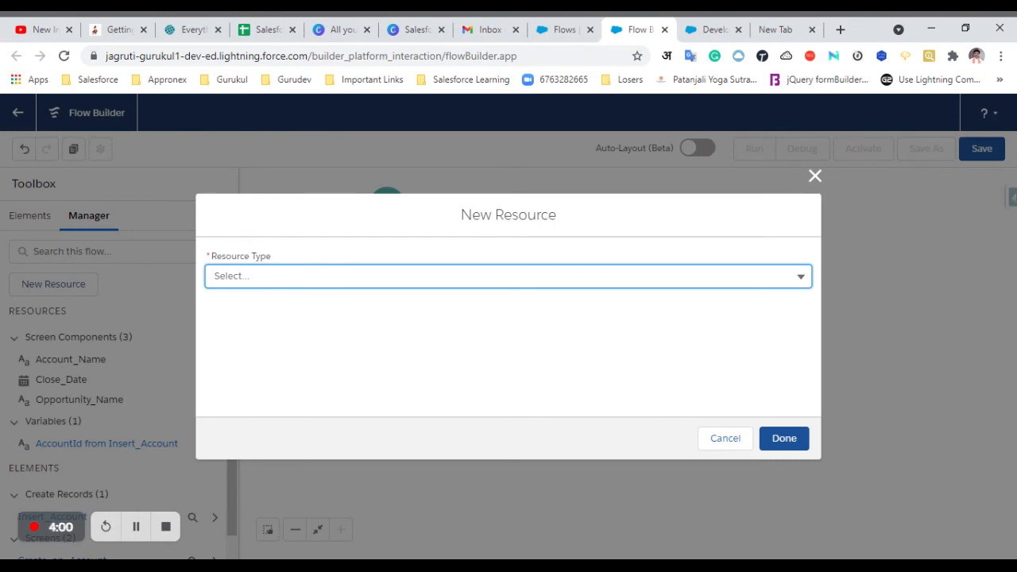
- Make a Picklist Choice Set on Opportunity's StageName picklist field, keeping the default sort order
left_click(508, 276)
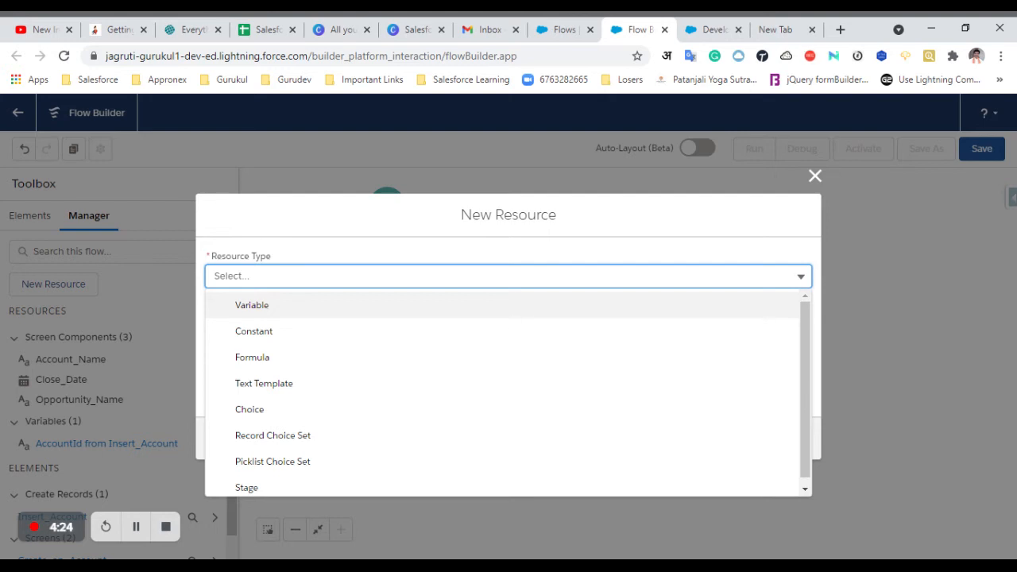
left_click(281, 469)
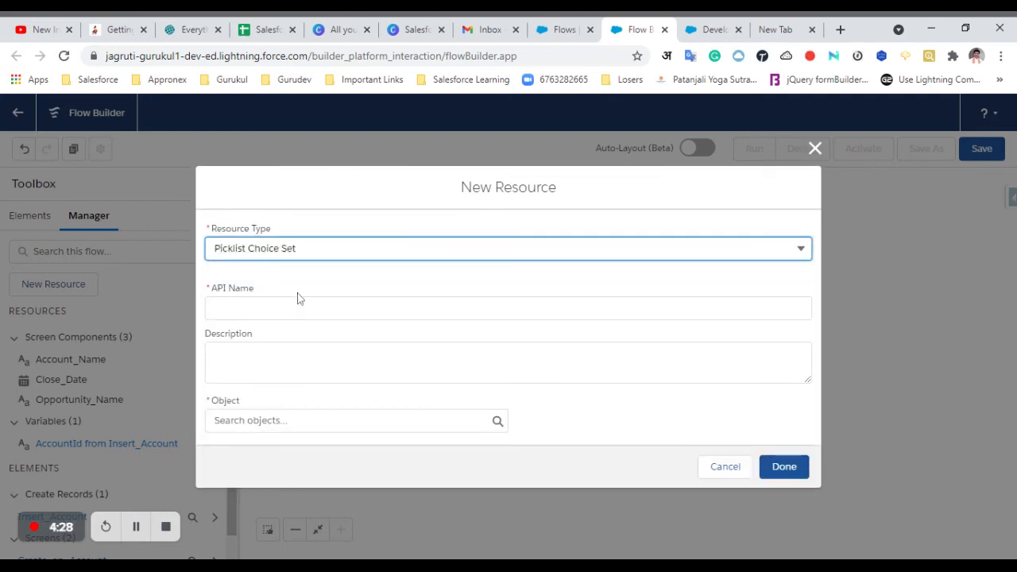
left_click(350, 421)
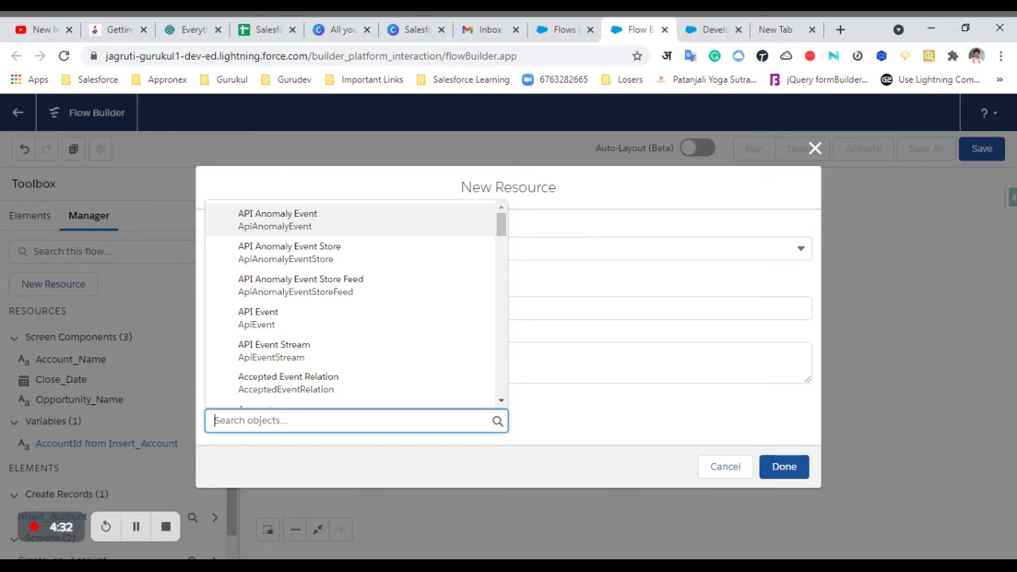
type("Oppo")
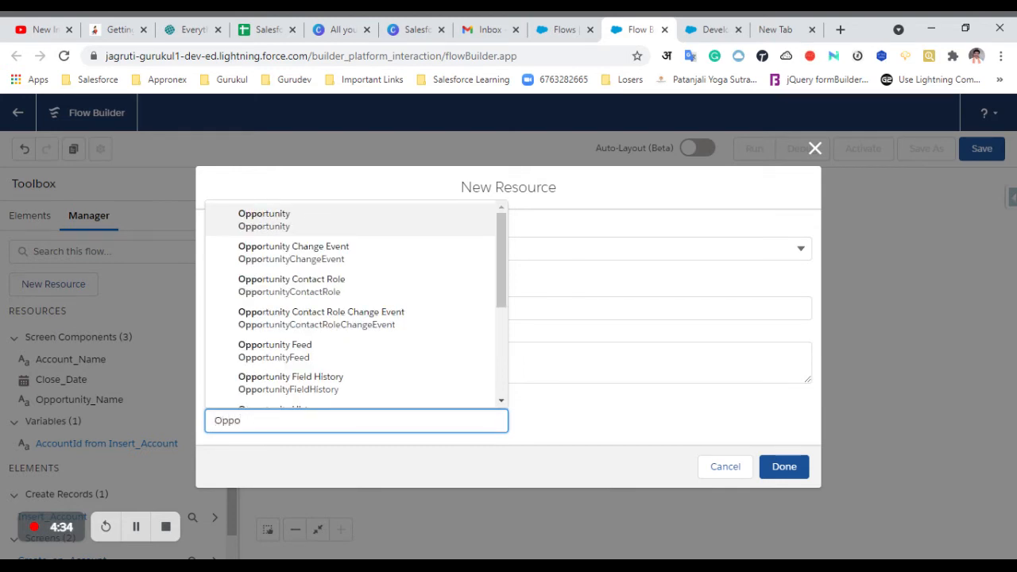
left_click(274, 222)
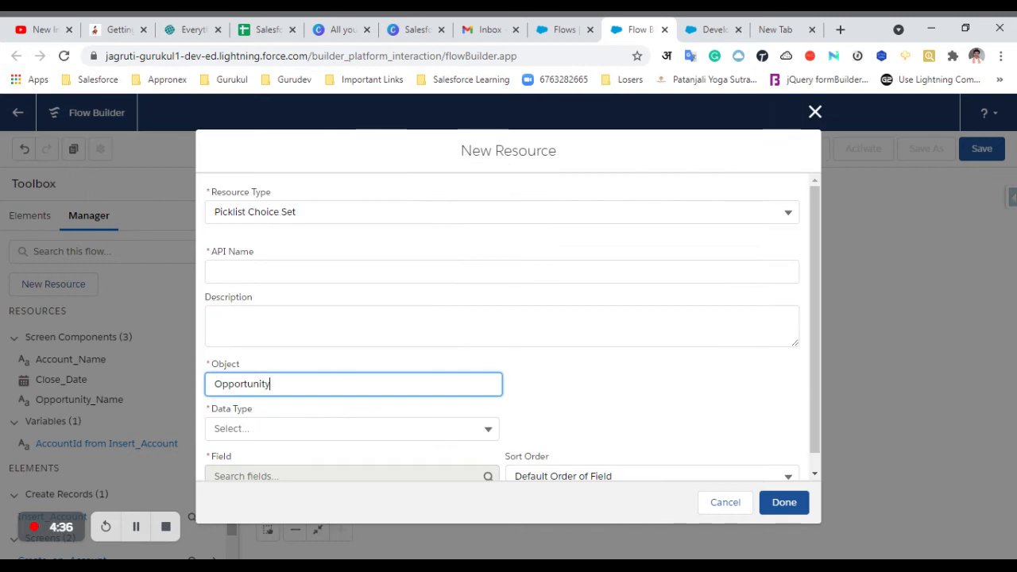
left_click(488, 412)
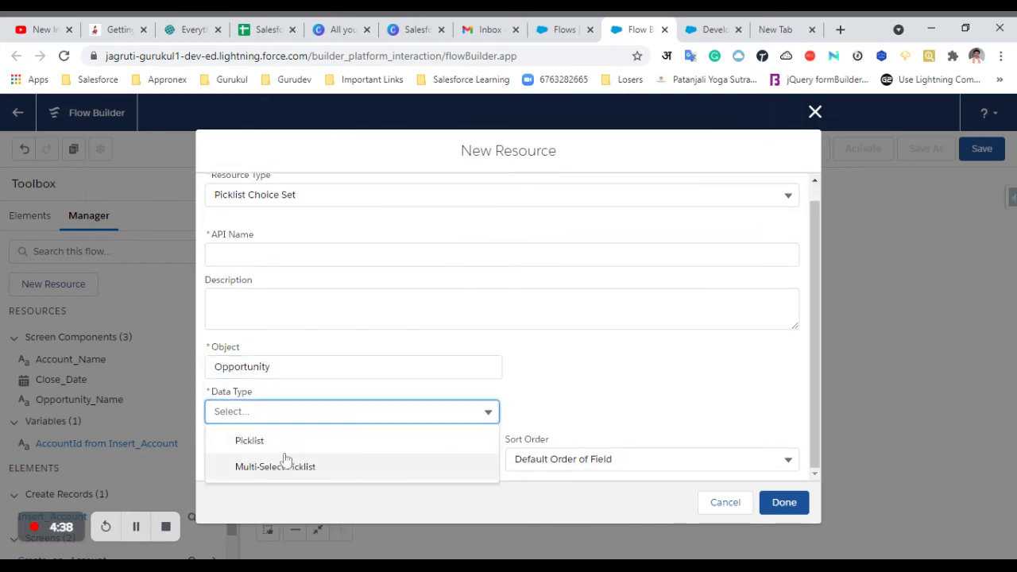
left_click(248, 441)
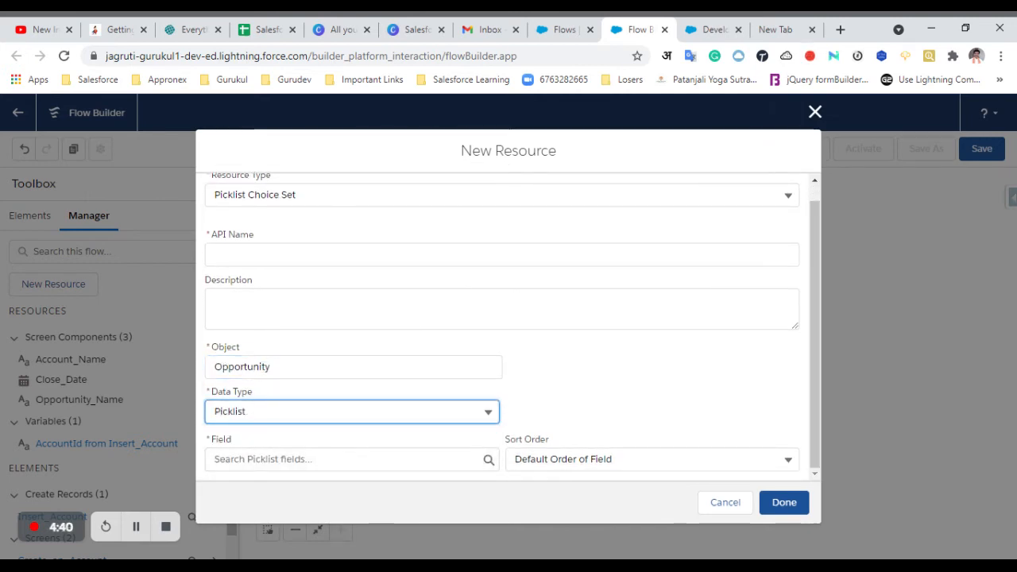
left_click(429, 459)
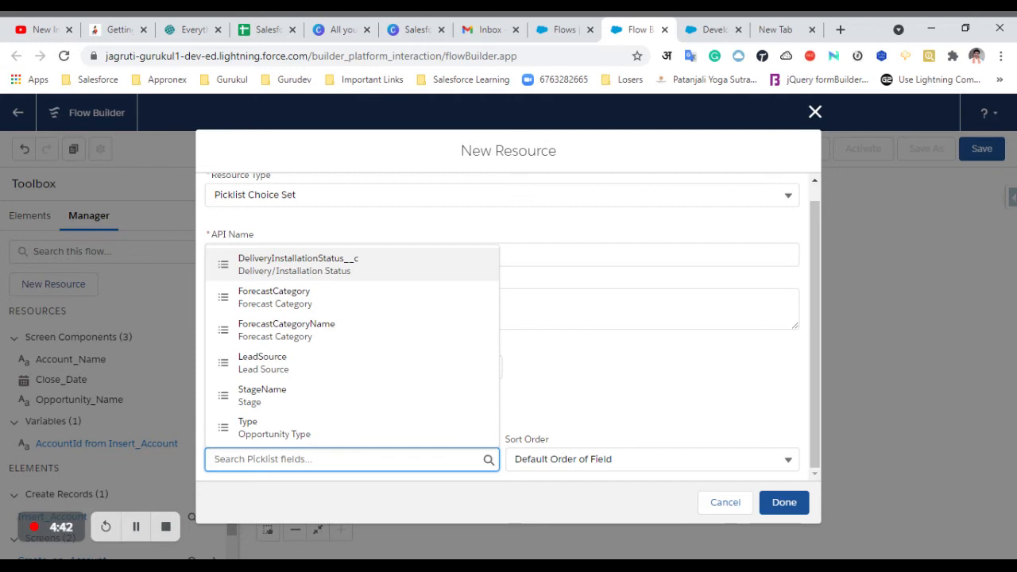
left_click(264, 397)
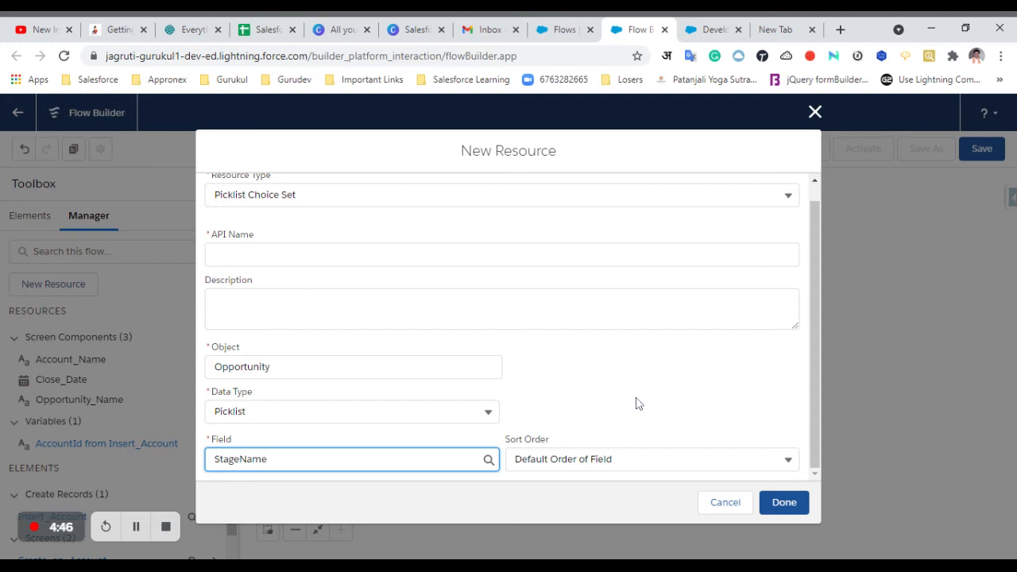
left_click(651, 459)
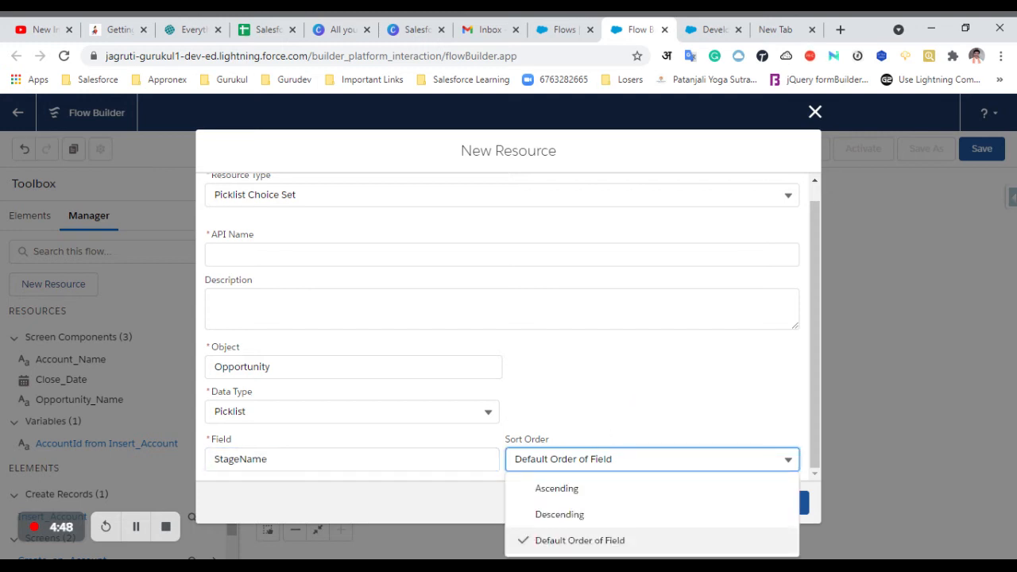
left_click(663, 427)
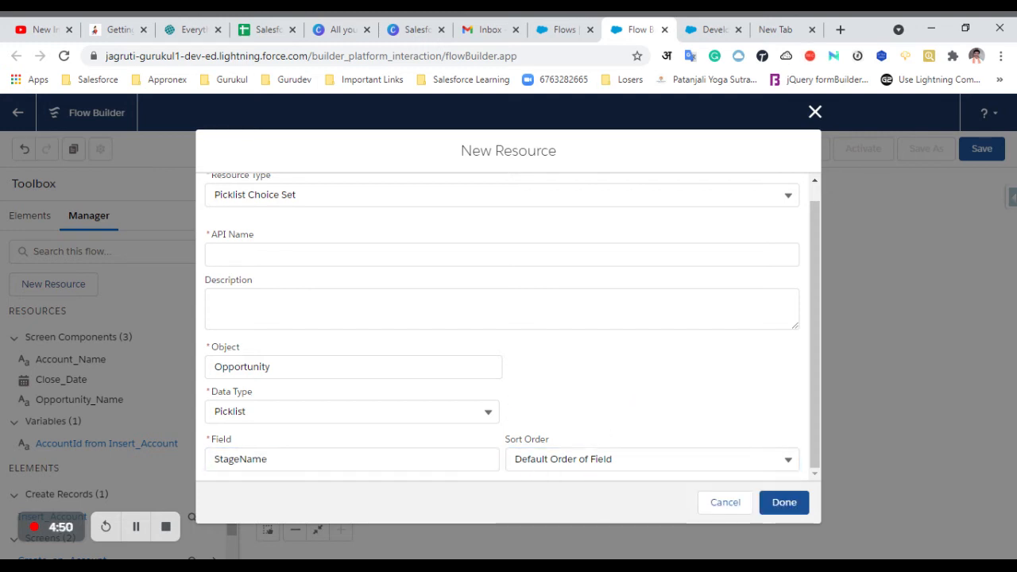
left_click(631, 459)
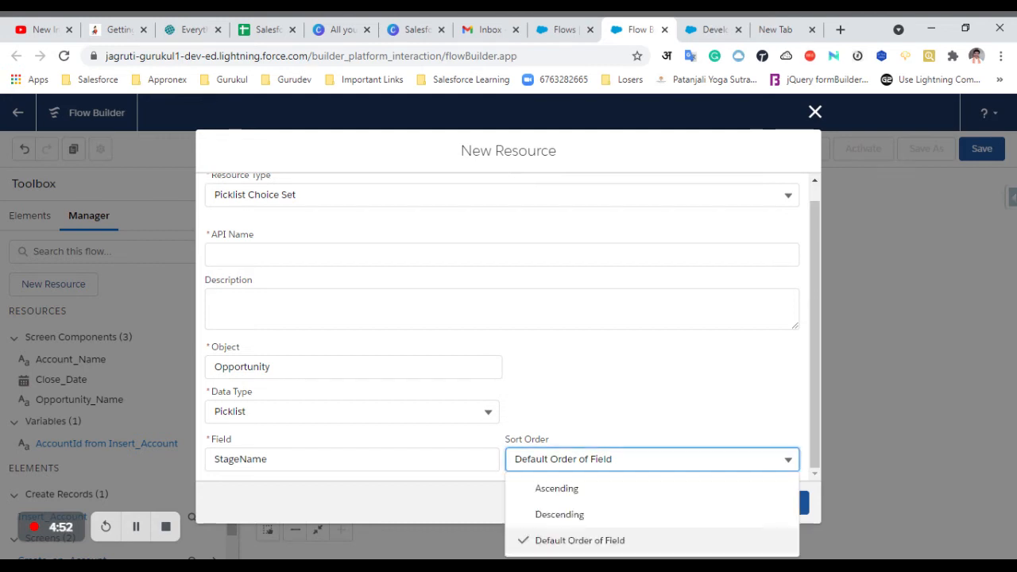
left_click(626, 409)
- Name the resource StageNameChoiceSet and save it
left_click(261, 252)
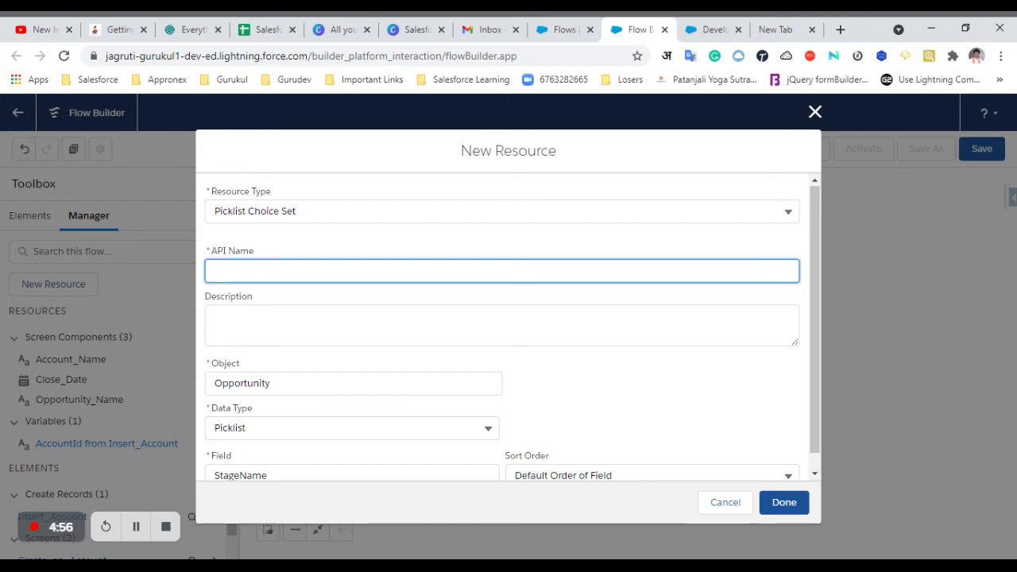
type("Stage Nam")
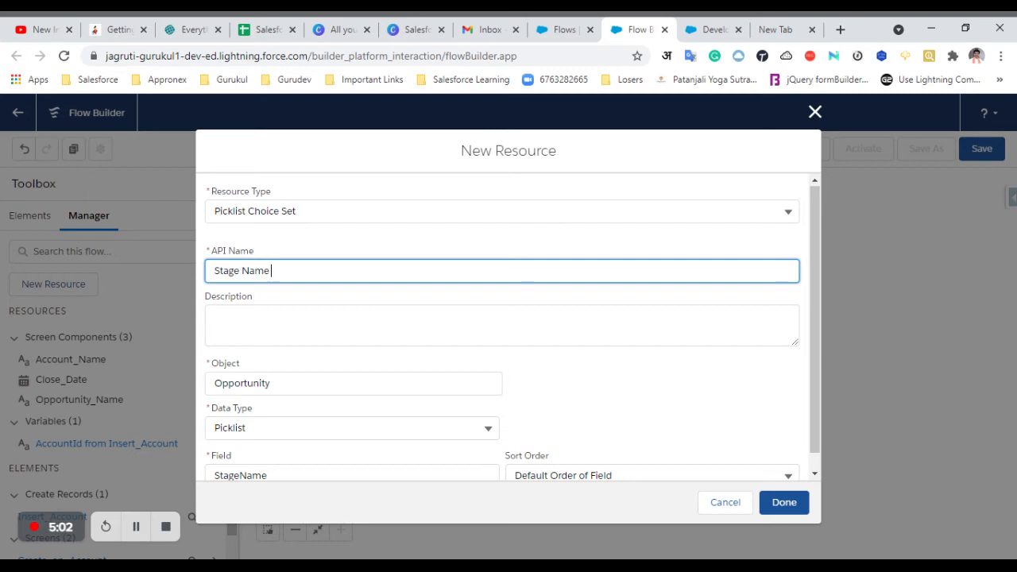
type("e ")
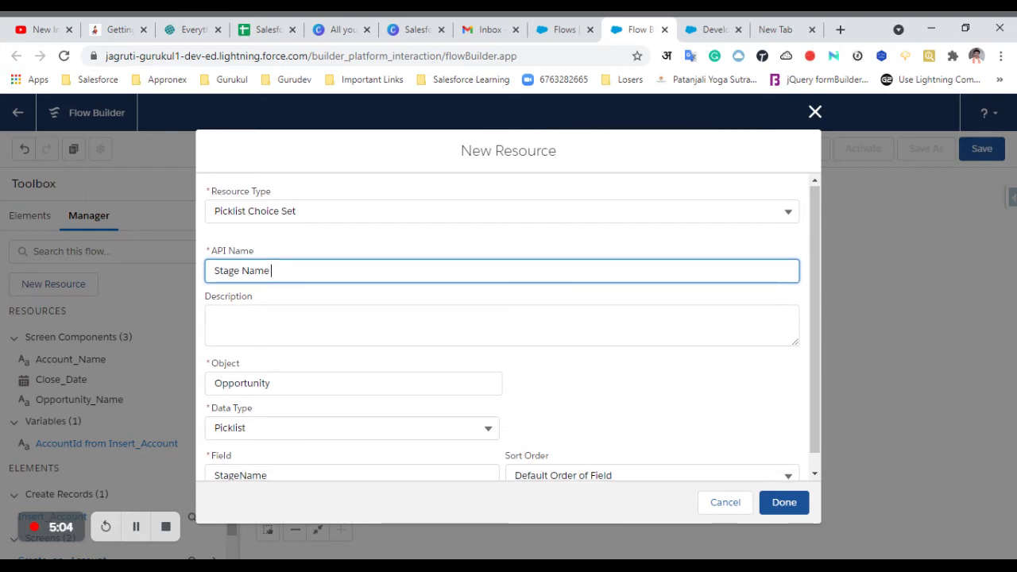
type("Choice Set")
left_click(378, 255)
scroll(389, 265, "down", 1)
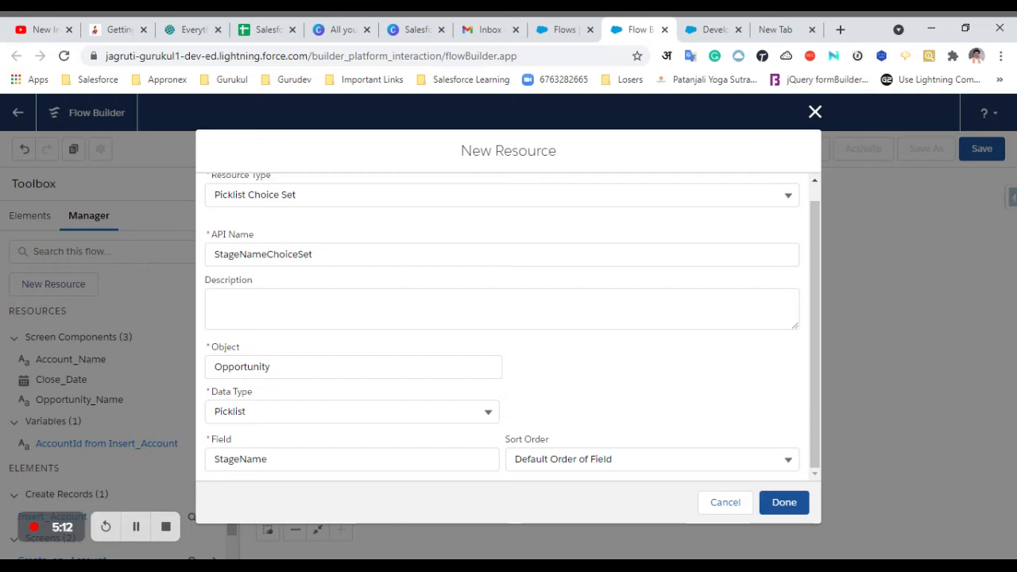
scroll(407, 280, "up", 1)
left_click(784, 502)
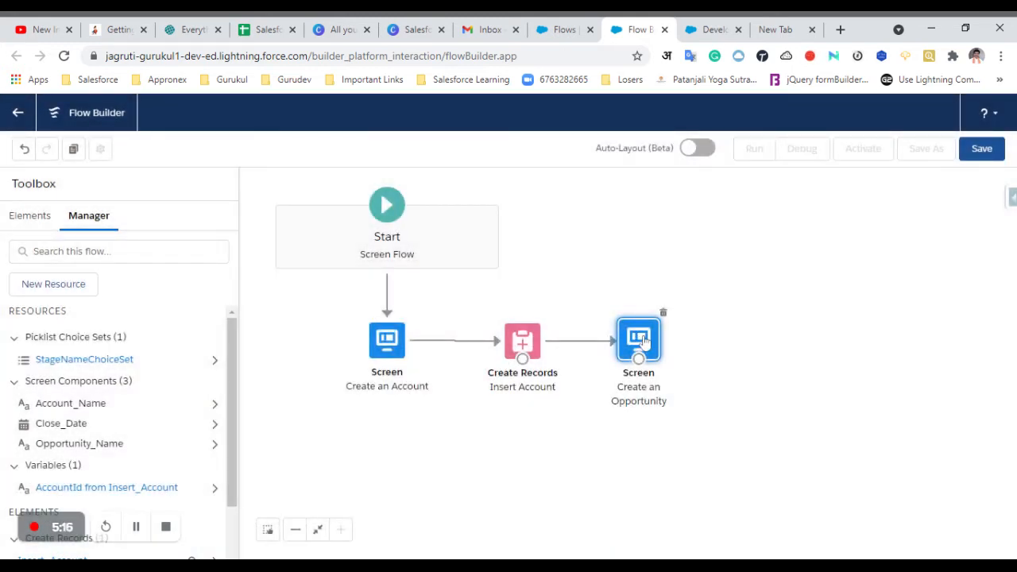
- Add a Picklist labelled 'Stage' to the Create an Opportunity screen
double_click(644, 341)
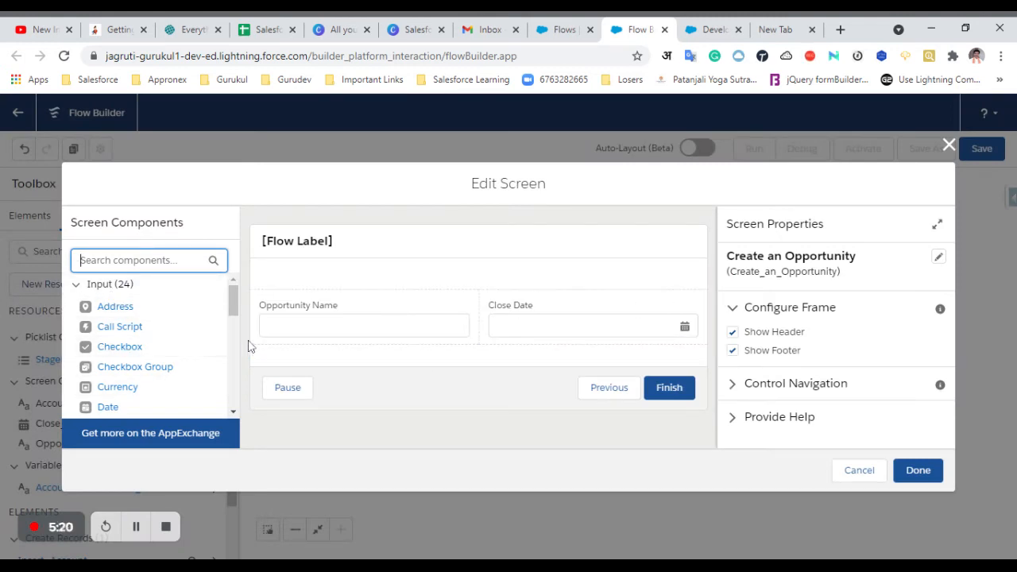
type("pl")
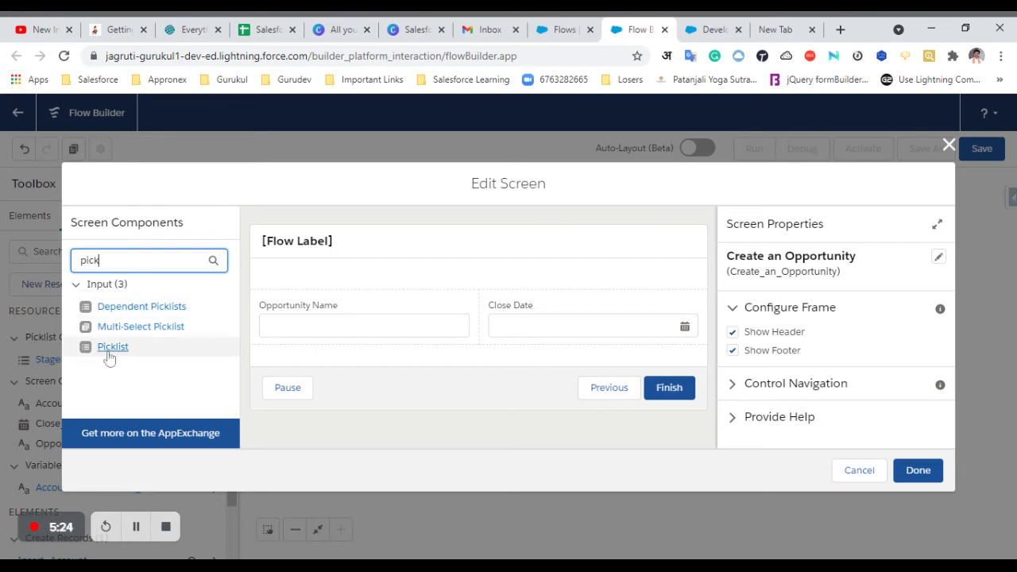
left_click(113, 350)
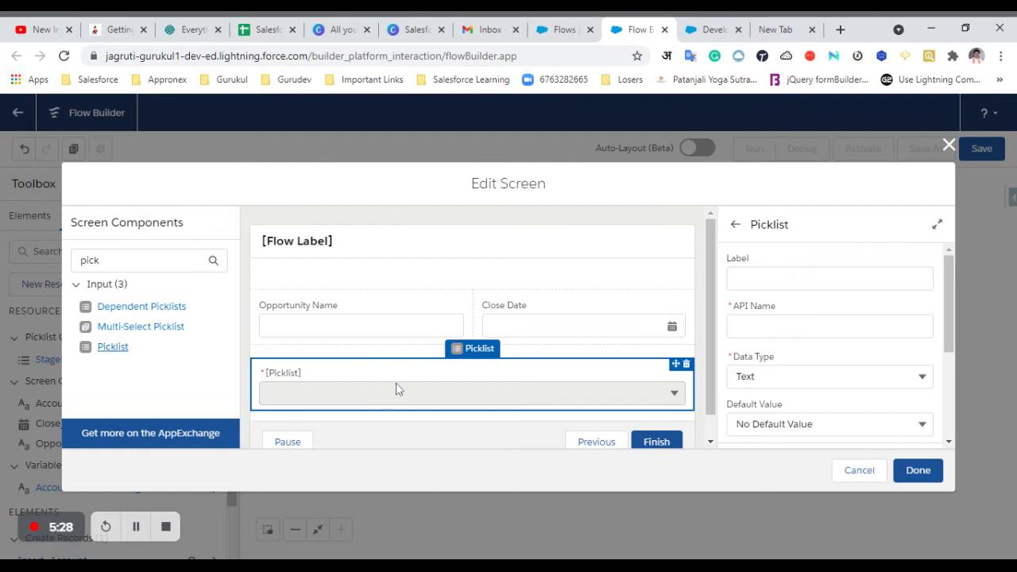
left_click(737, 278)
type("Stage")
left_click(827, 257)
- Keep the Stage data type as Text, use StageNameChoiceSet for its choices, and save
scroll(837, 347, "down", 2)
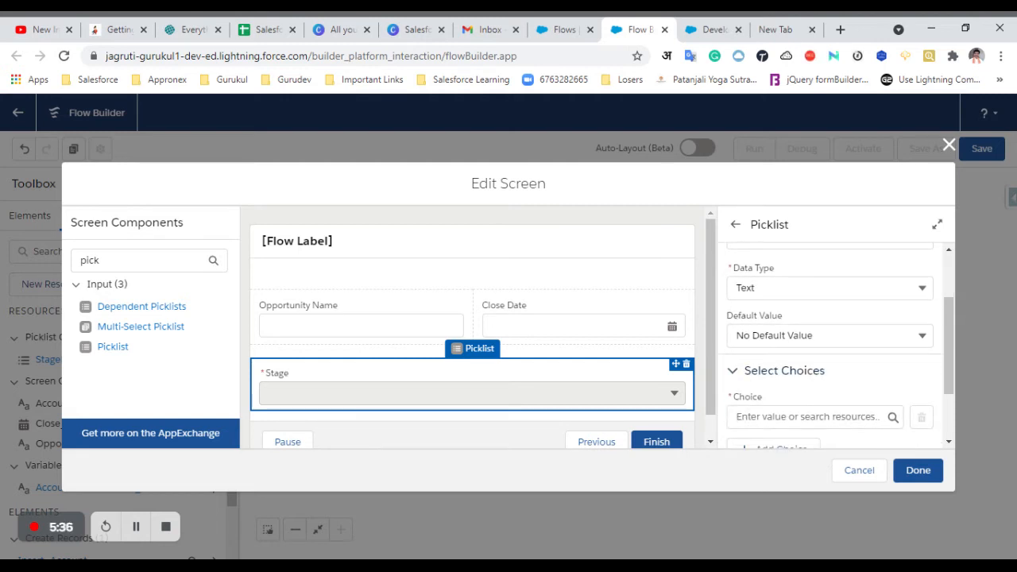
left_click(826, 287)
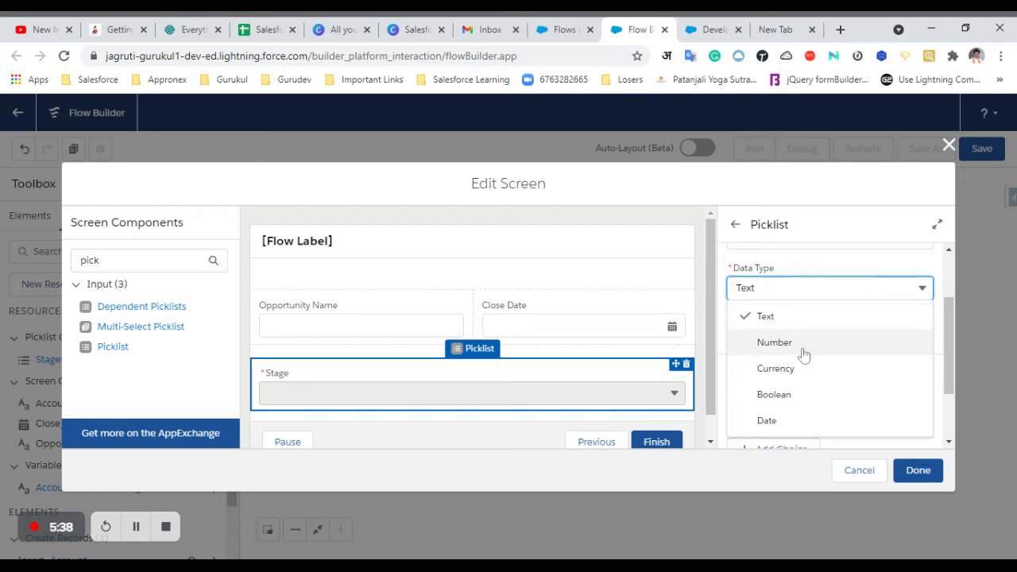
left_click(794, 268)
scroll(815, 370, "down", 2)
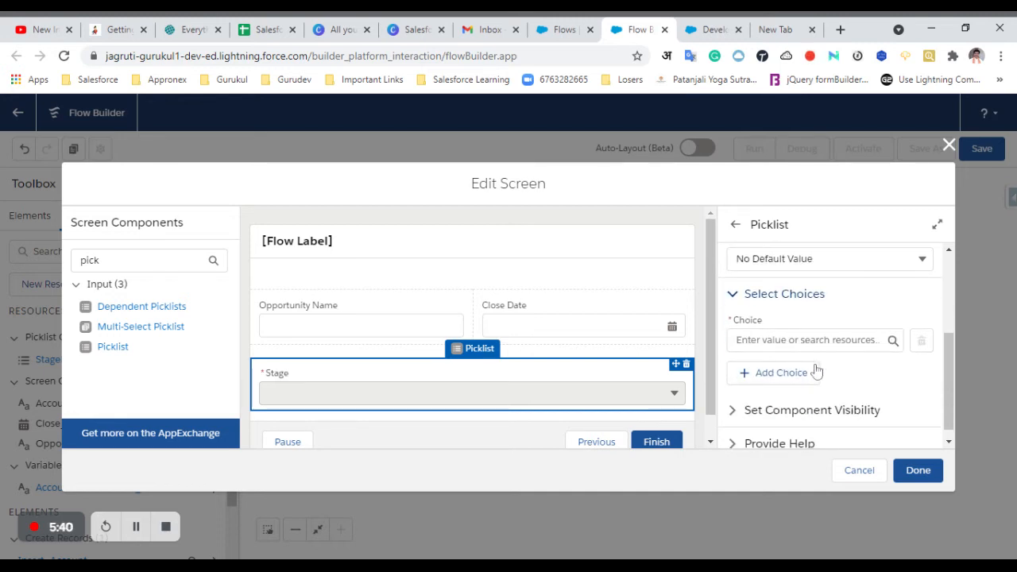
left_click(814, 339)
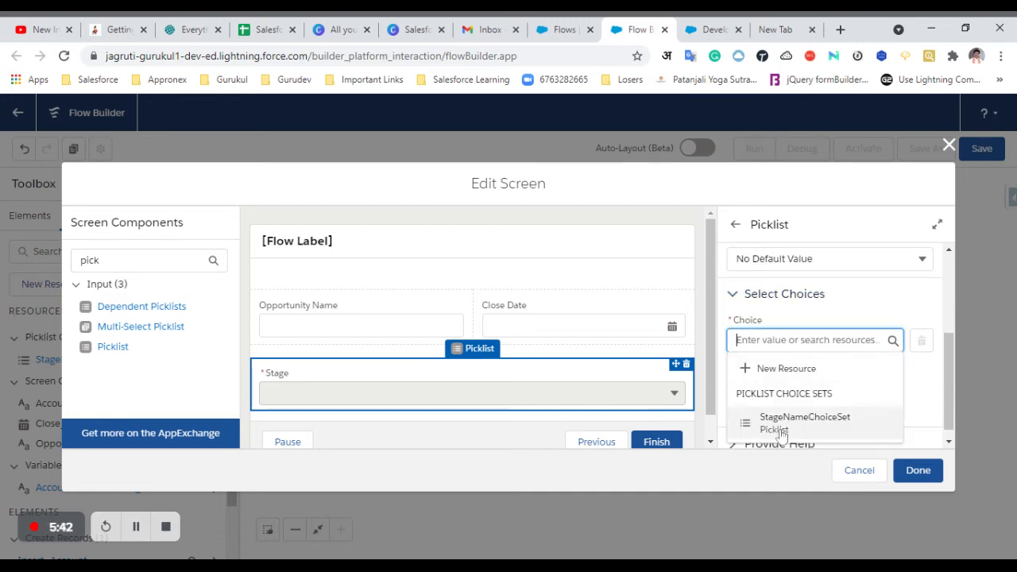
left_click(821, 429)
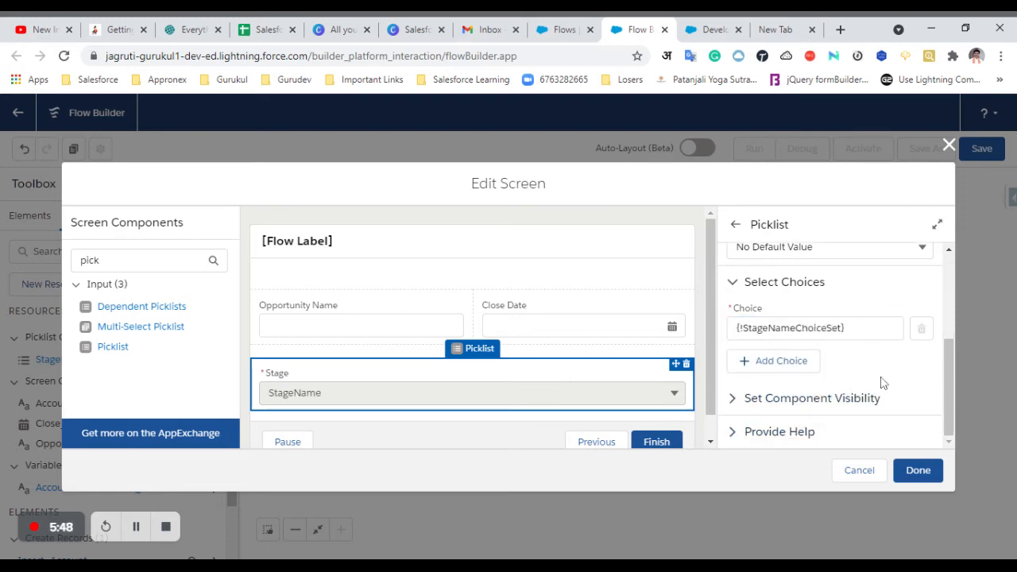
scroll(880, 382, "up", 1)
scroll(865, 397, "down", 1)
scroll(903, 399, "up", 4)
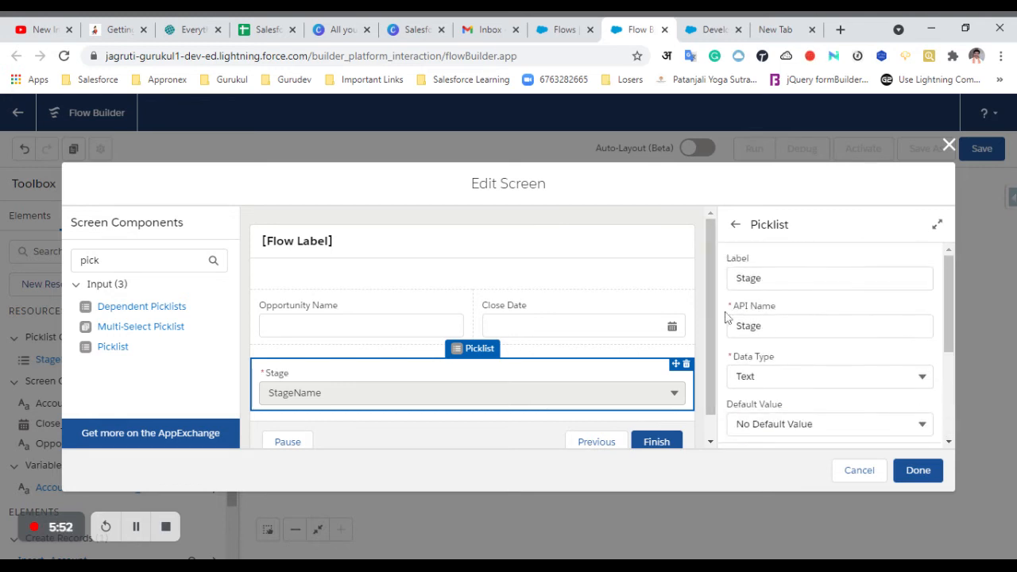
left_click(926, 473)
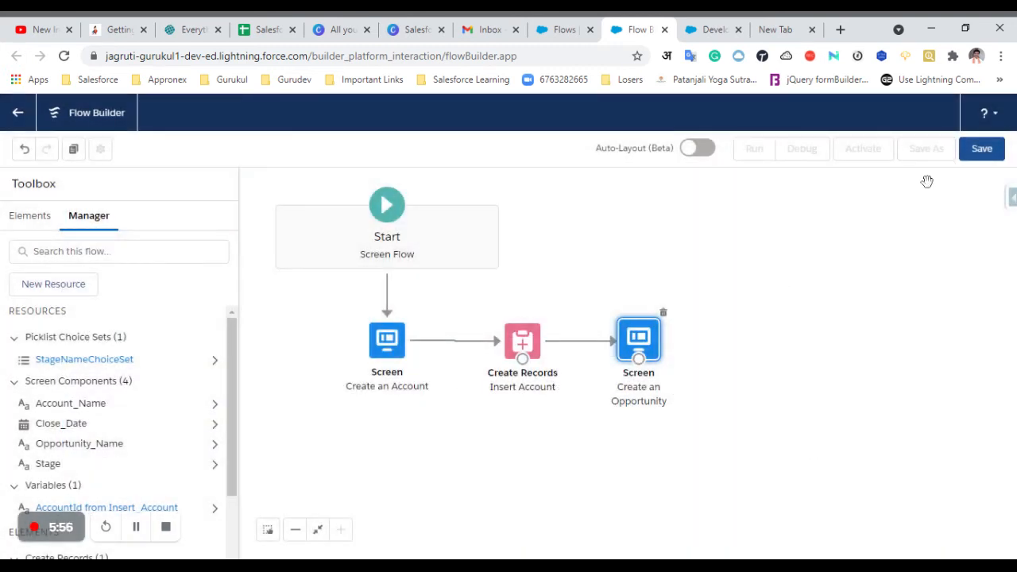
- Save the flow as 'Create an Opportunity with Account' version 1 and start a debug run
left_click(982, 151)
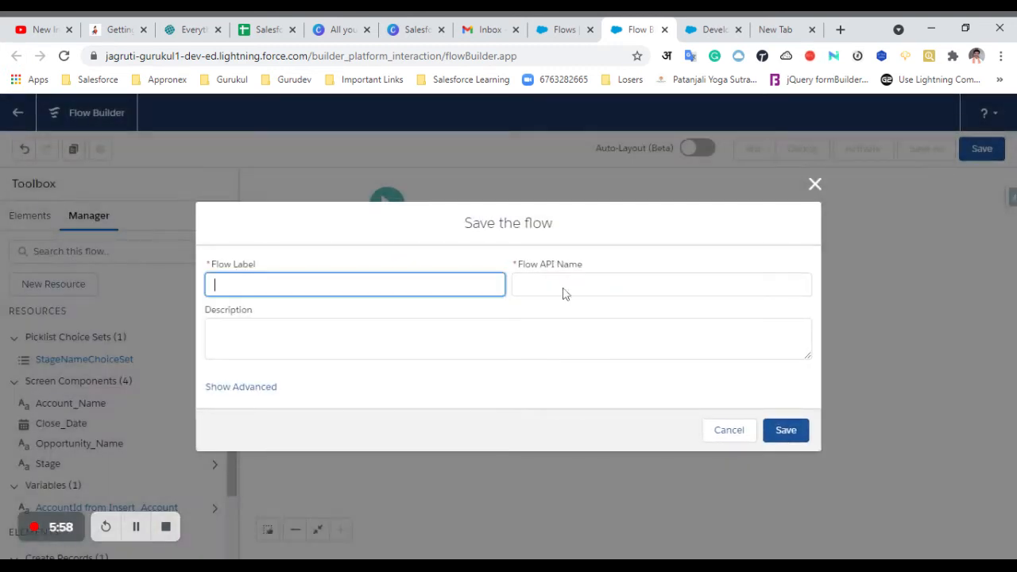
type("Create an Opportunity ")
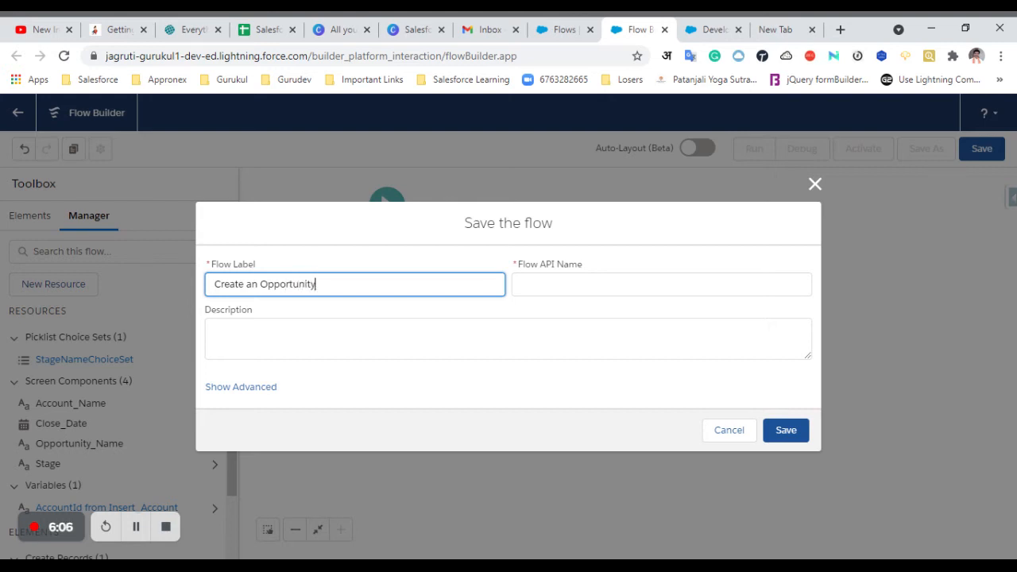
type("with Account")
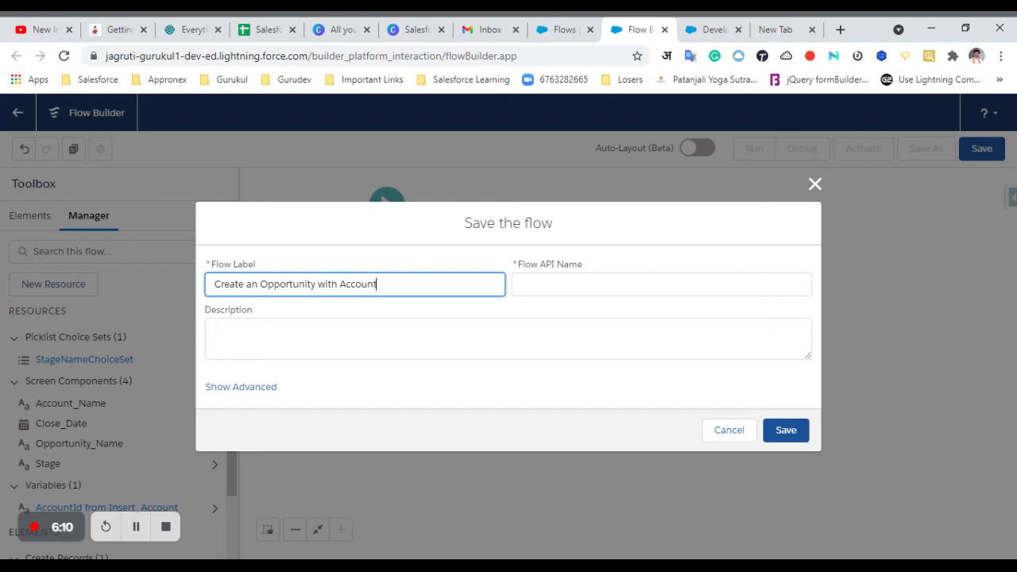
left_click(506, 253)
left_click(796, 434)
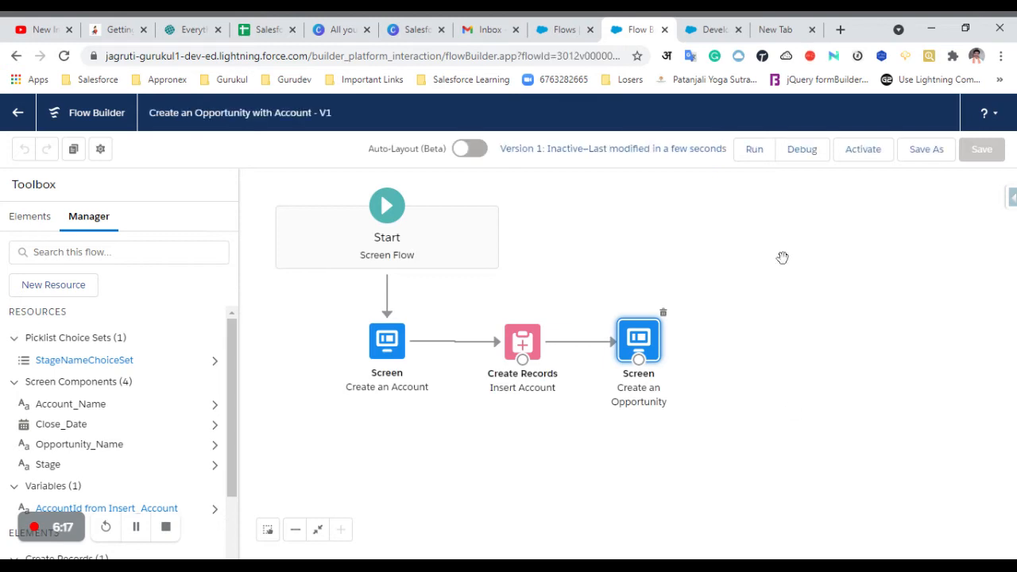
left_click(802, 150)
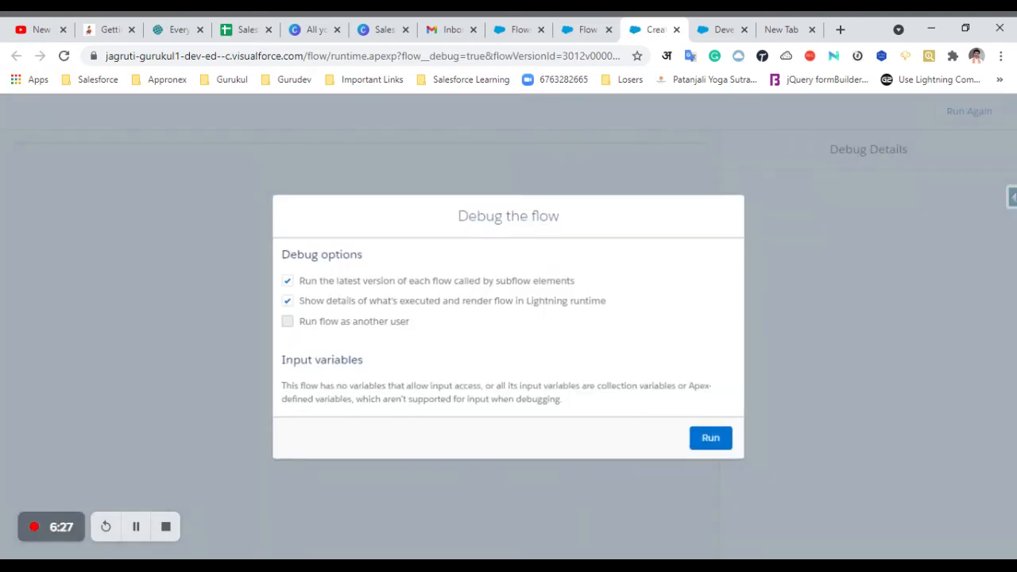
left_click(716, 447)
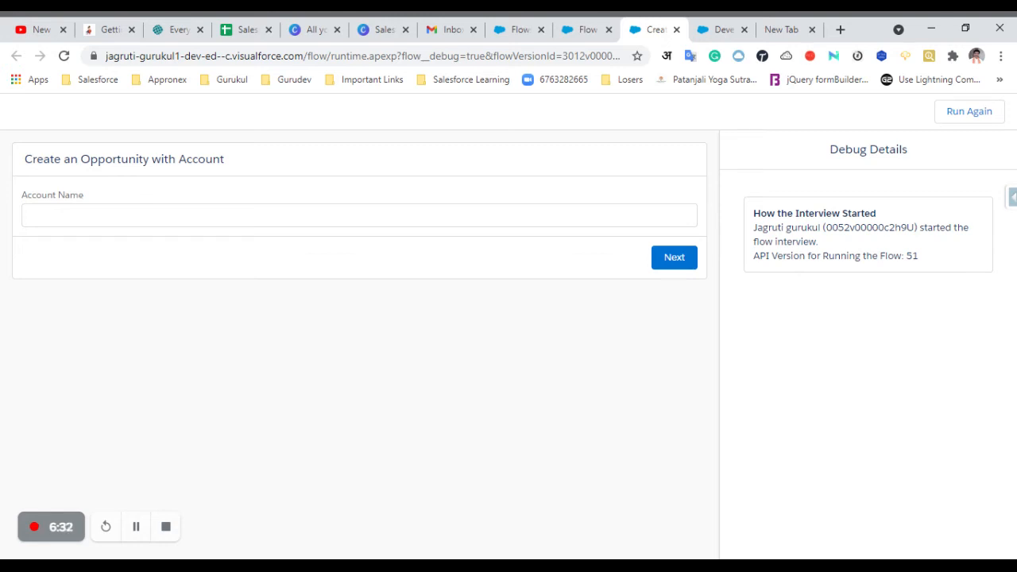
left_click(63, 215)
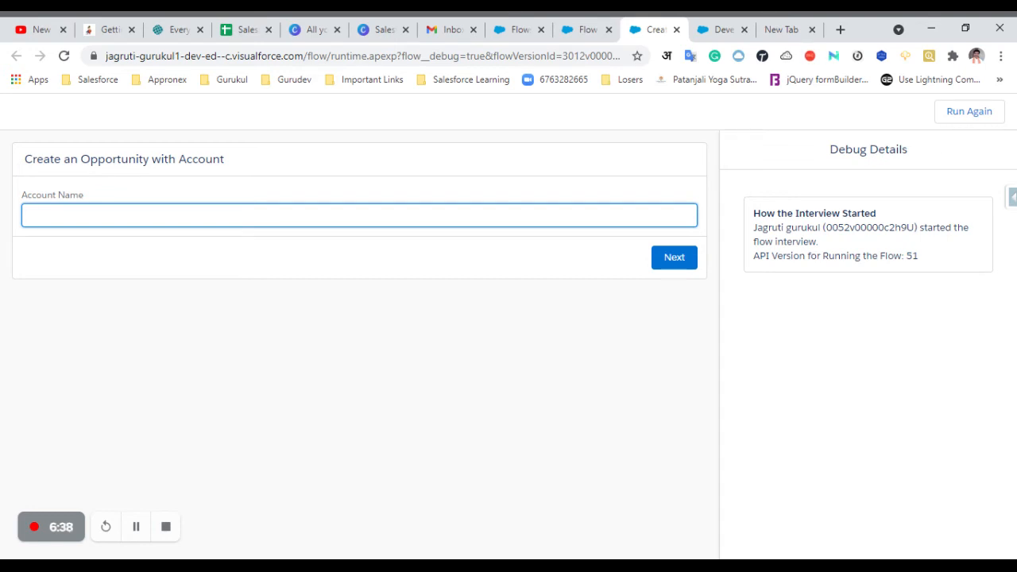
type("Testing")
left_click(672, 267)
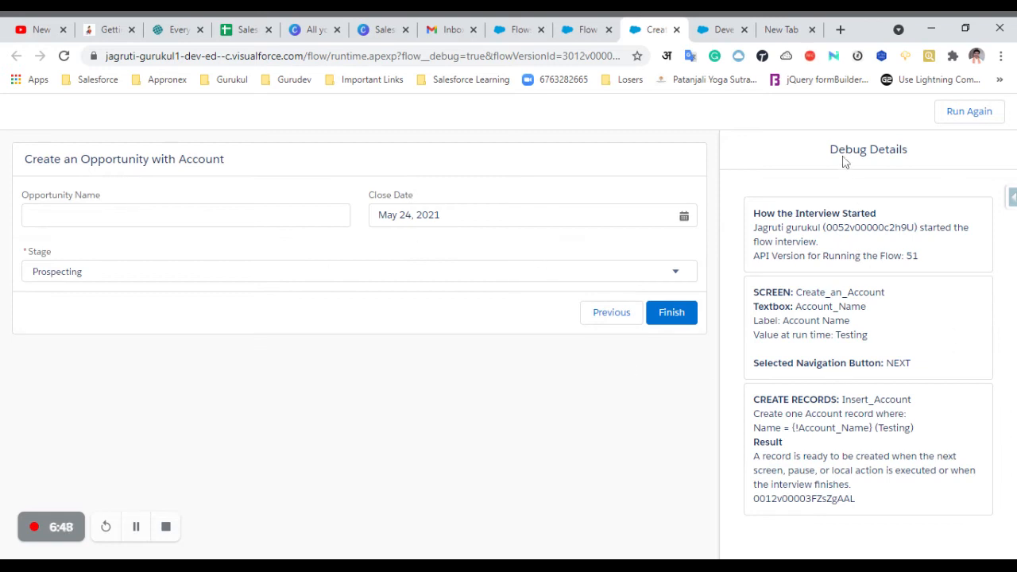
left_click_drag(831, 155, 928, 160)
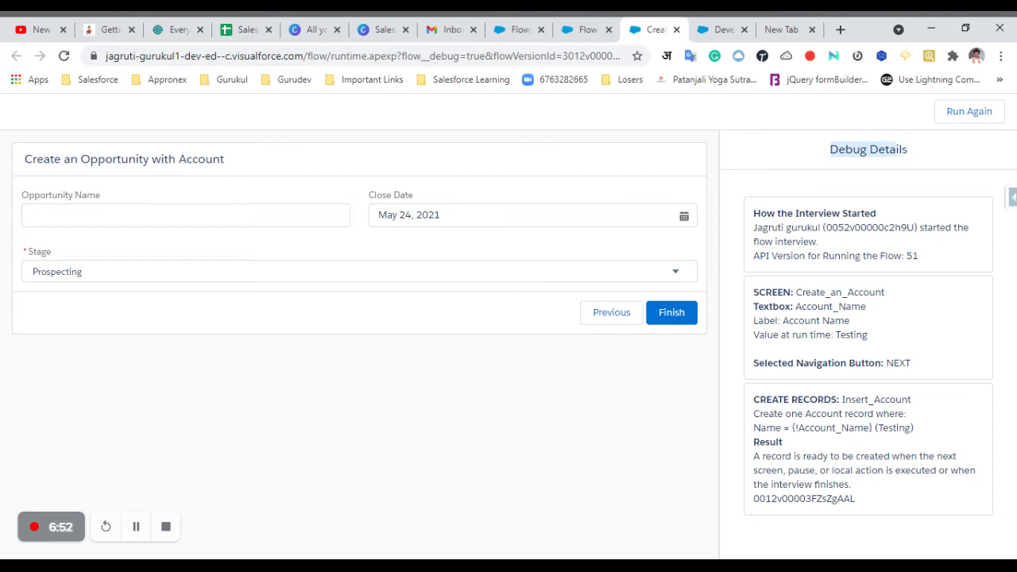
left_click(585, 32)
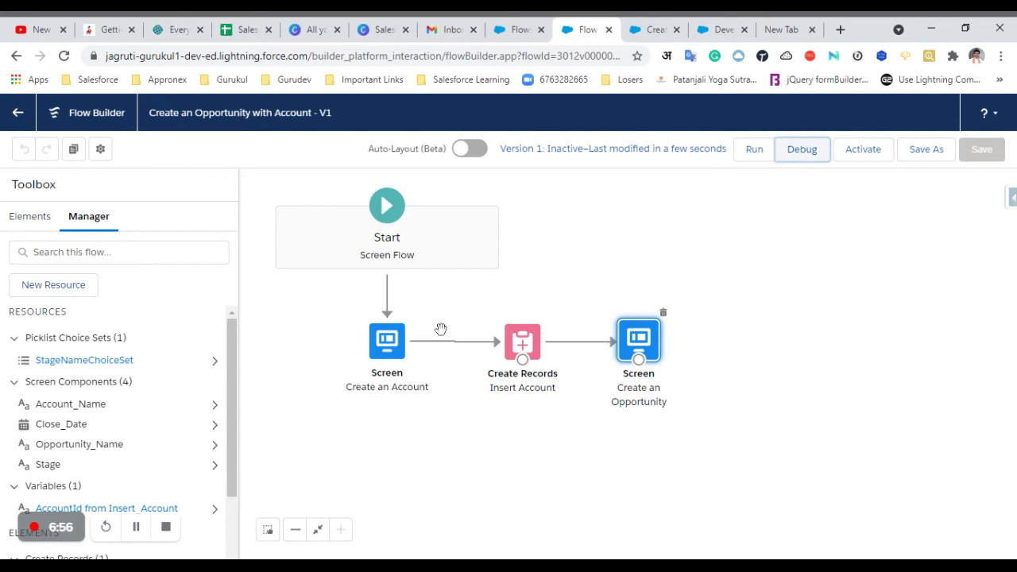
left_click(387, 349)
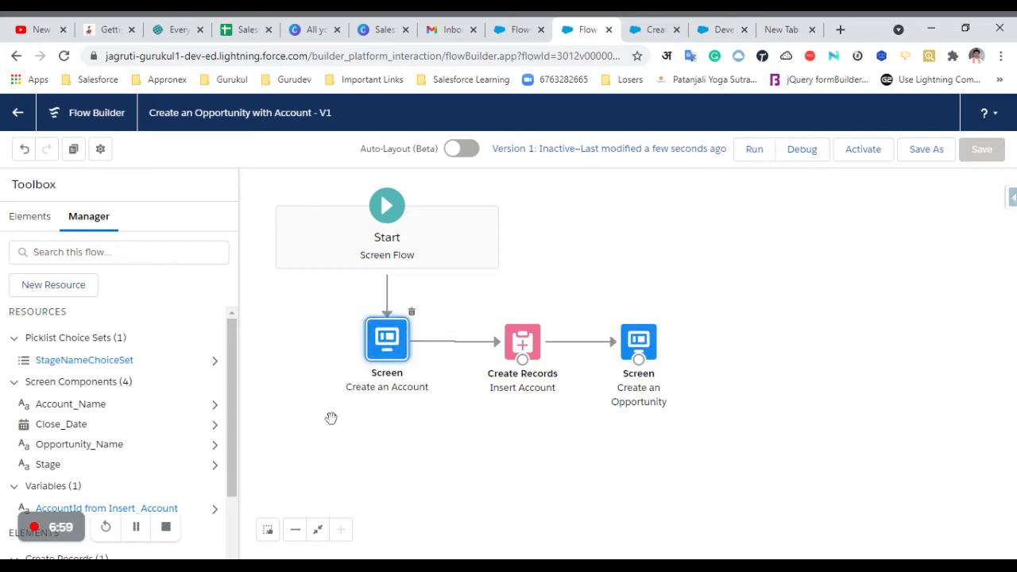
left_click(647, 28)
left_click(831, 279)
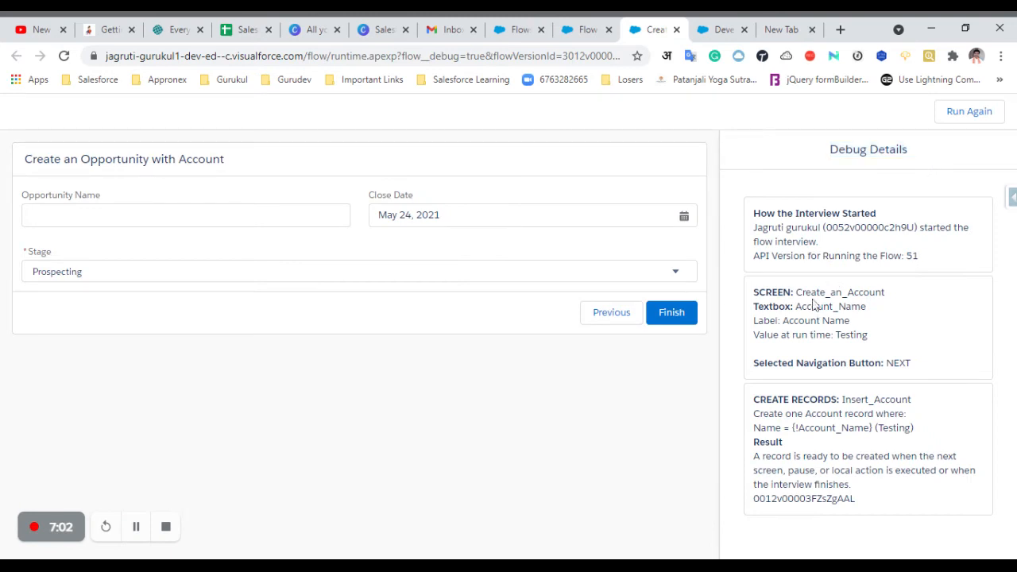
double_click(806, 293)
left_click(878, 334)
left_click_drag(792, 320, 884, 326)
double_click(851, 334)
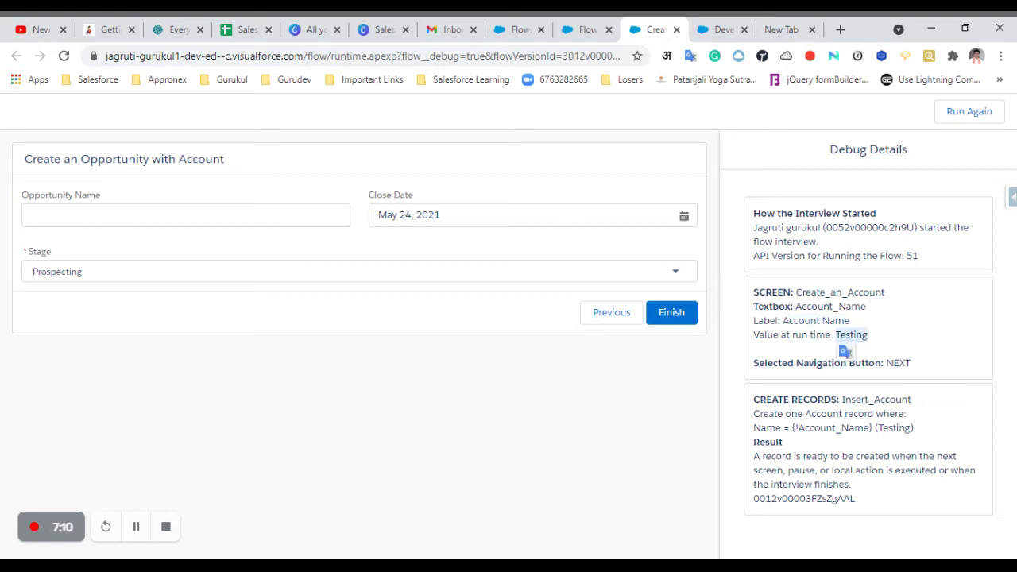
left_click(849, 375)
double_click(898, 363)
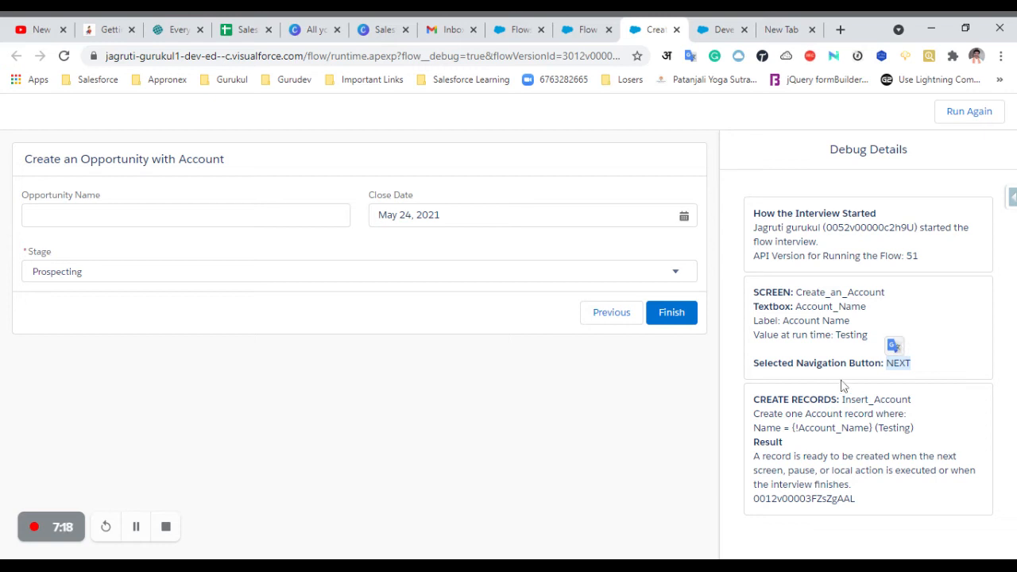
left_click(588, 29)
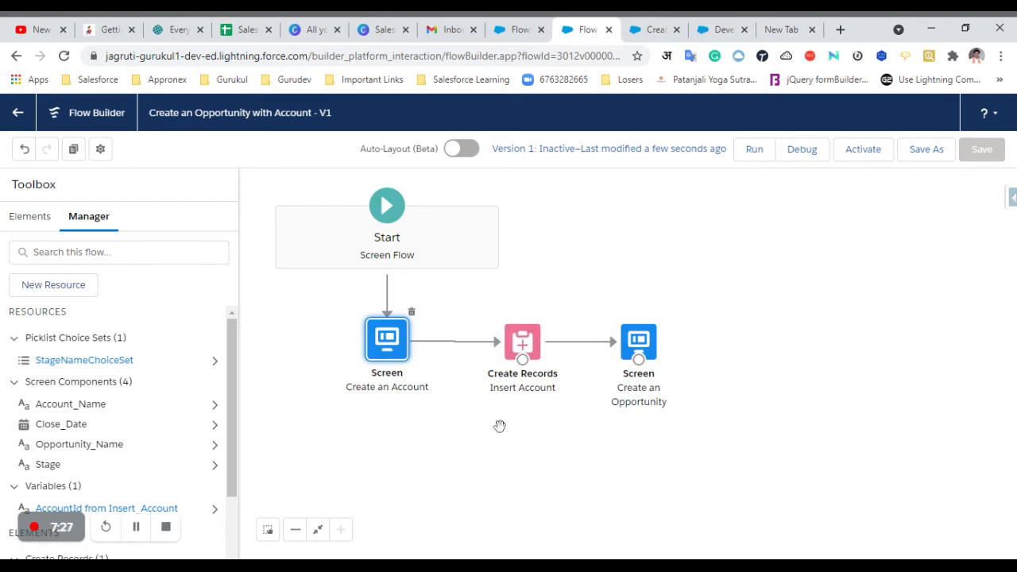
left_click(646, 32)
double_click(815, 399)
left_click(862, 399)
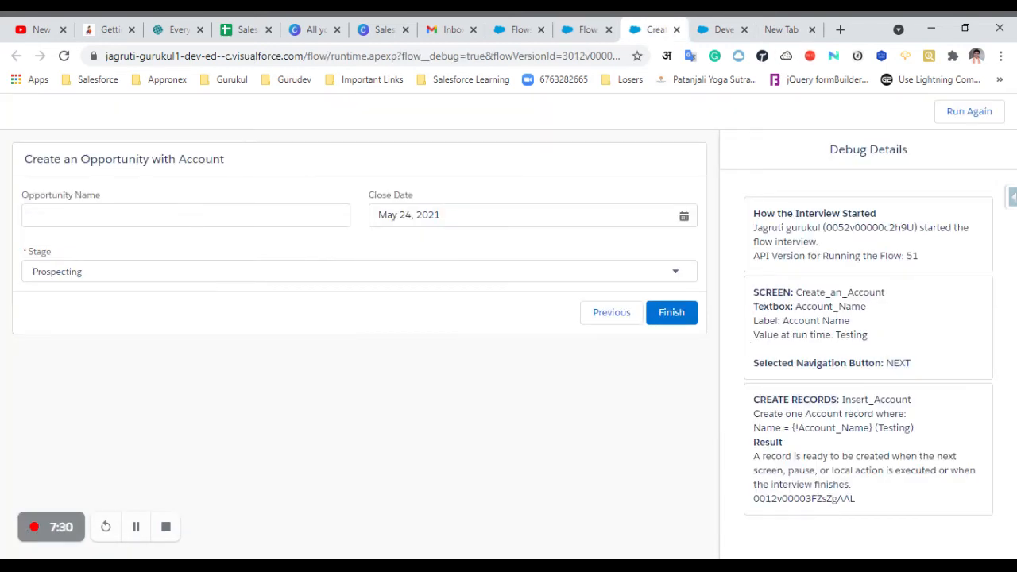
double_click(876, 399)
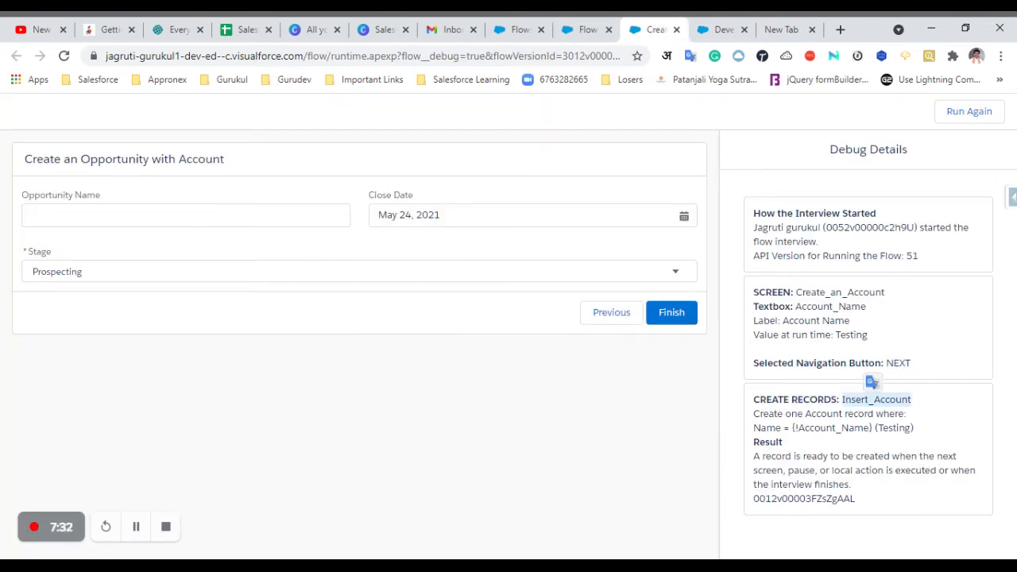
left_click(877, 401)
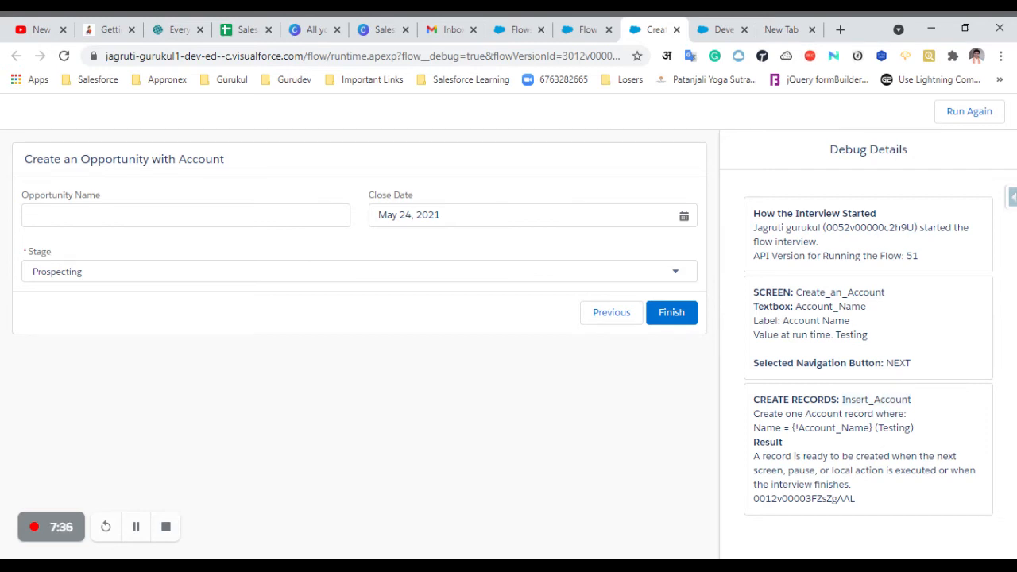
left_click_drag(872, 428, 793, 428)
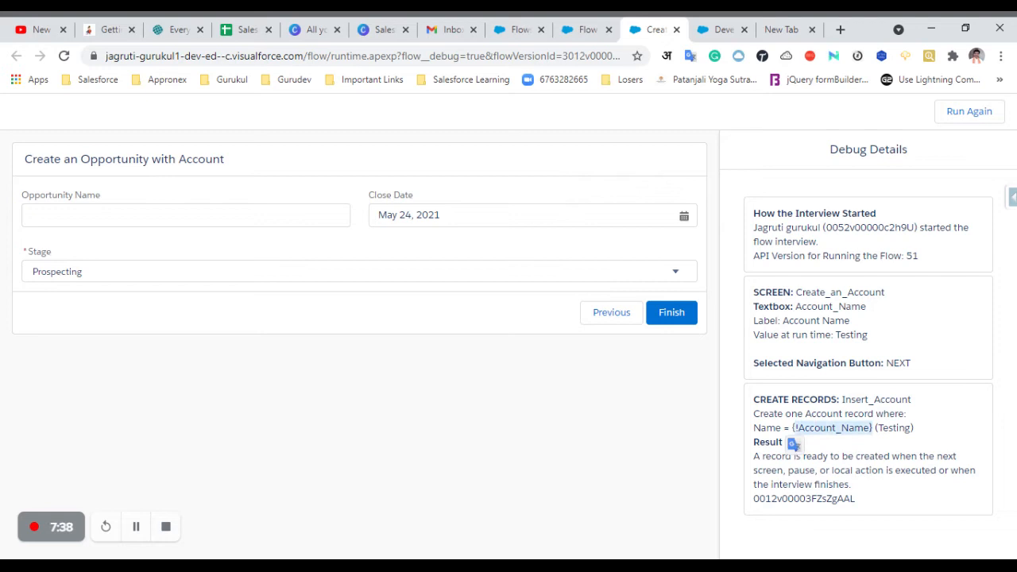
double_click(894, 427)
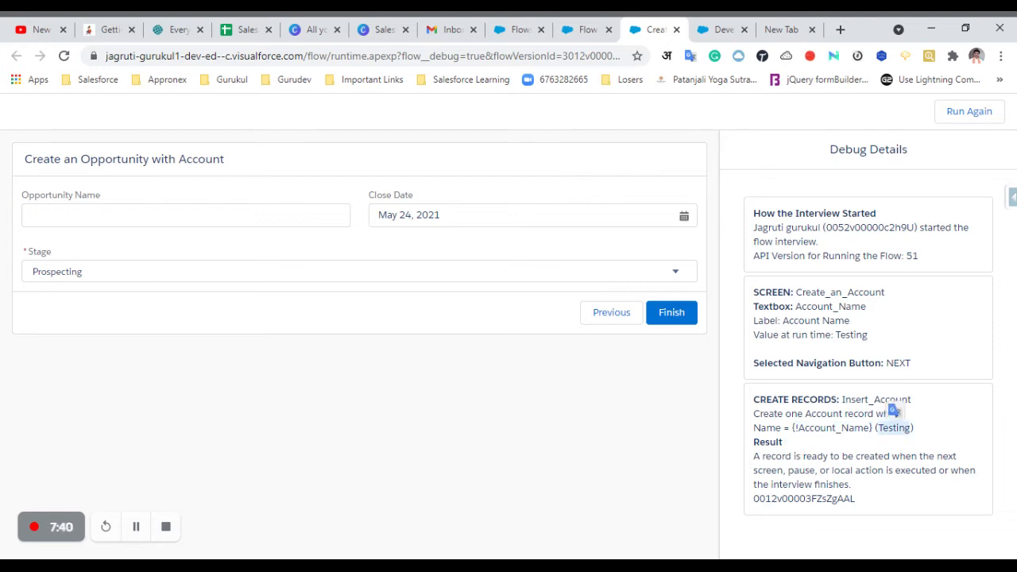
double_click(767, 441)
left_click(777, 442)
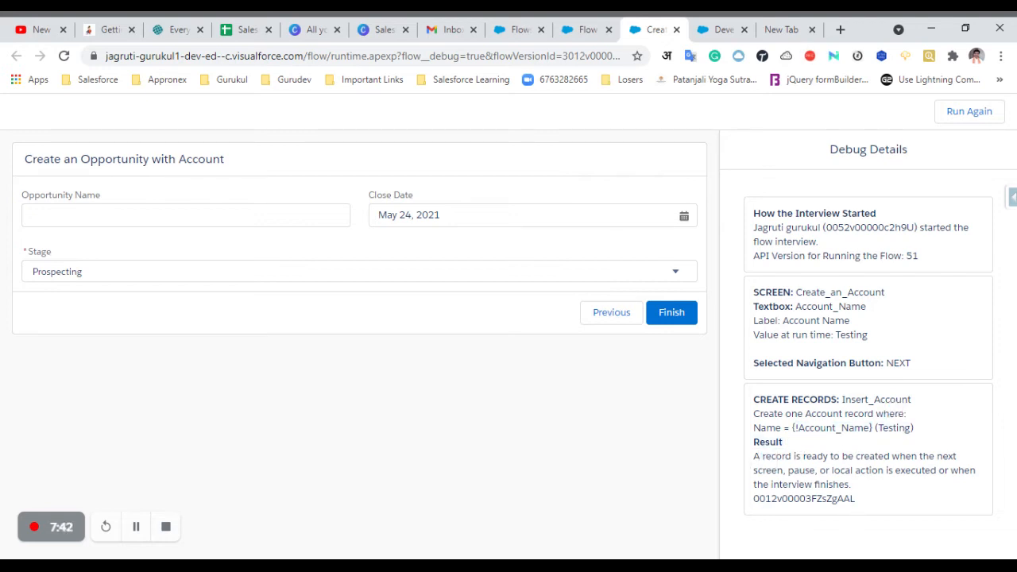
double_click(801, 498)
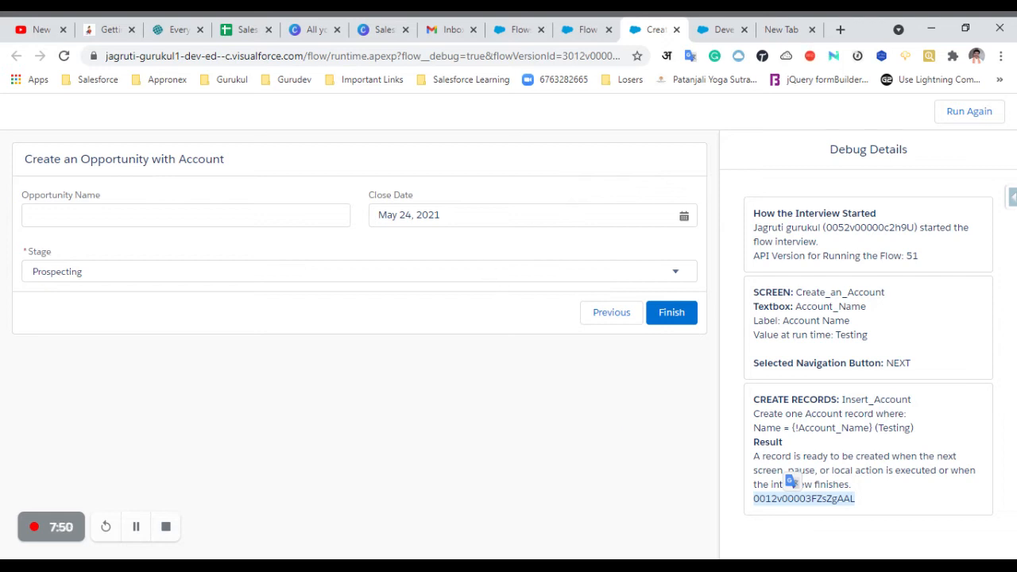
left_click_drag(441, 216, 352, 220)
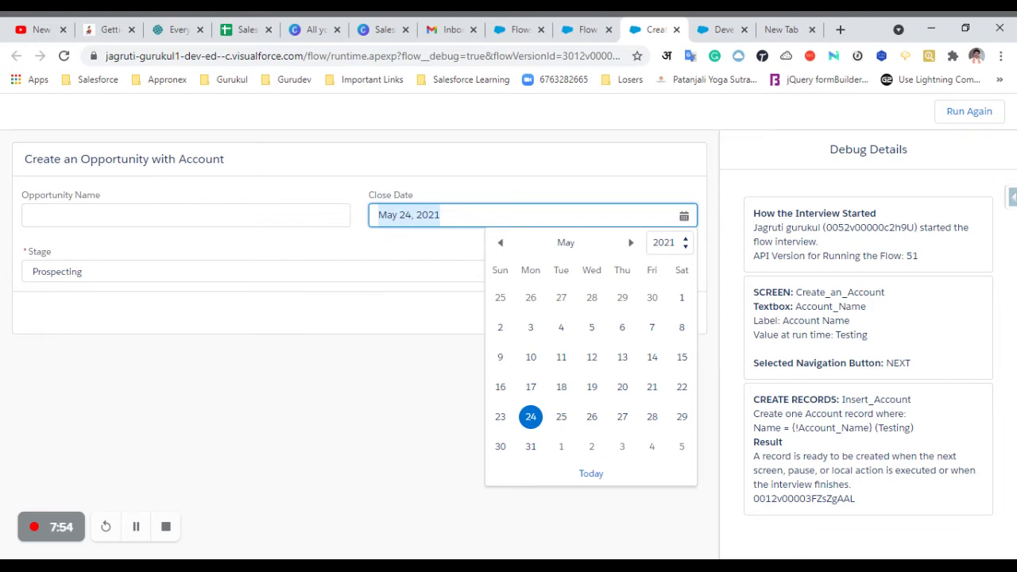
- Go through the debug run's Close Date, Stage and Opportunity Name fields, then return to the flow canvas
left_click(429, 189)
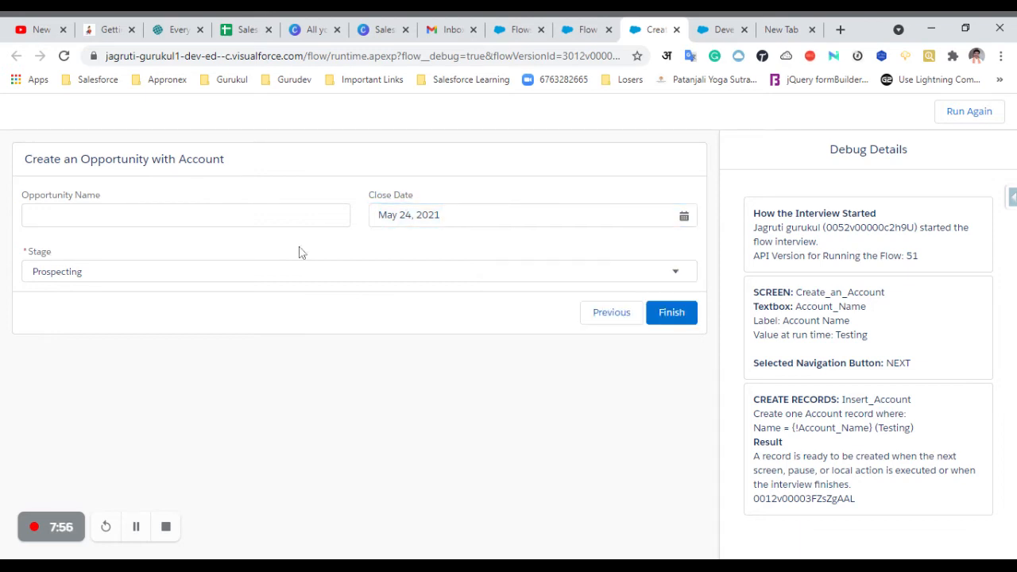
left_click(111, 278)
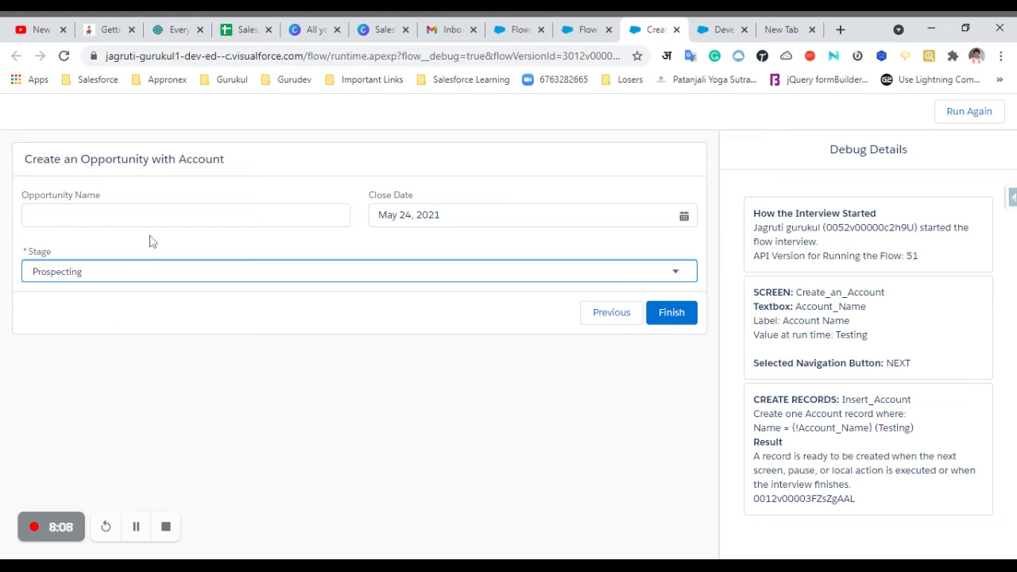
left_click(186, 215)
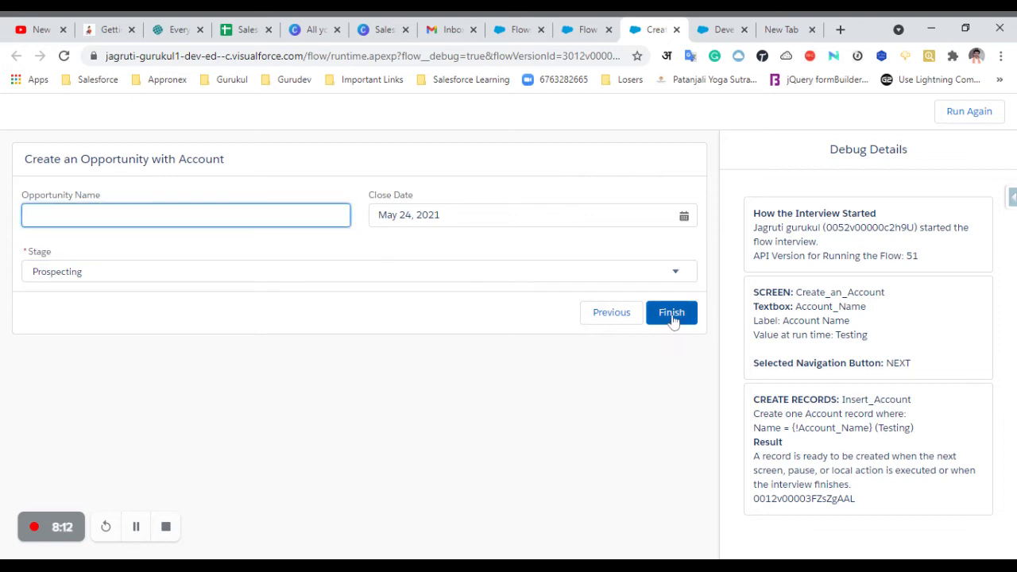
left_click(586, 29)
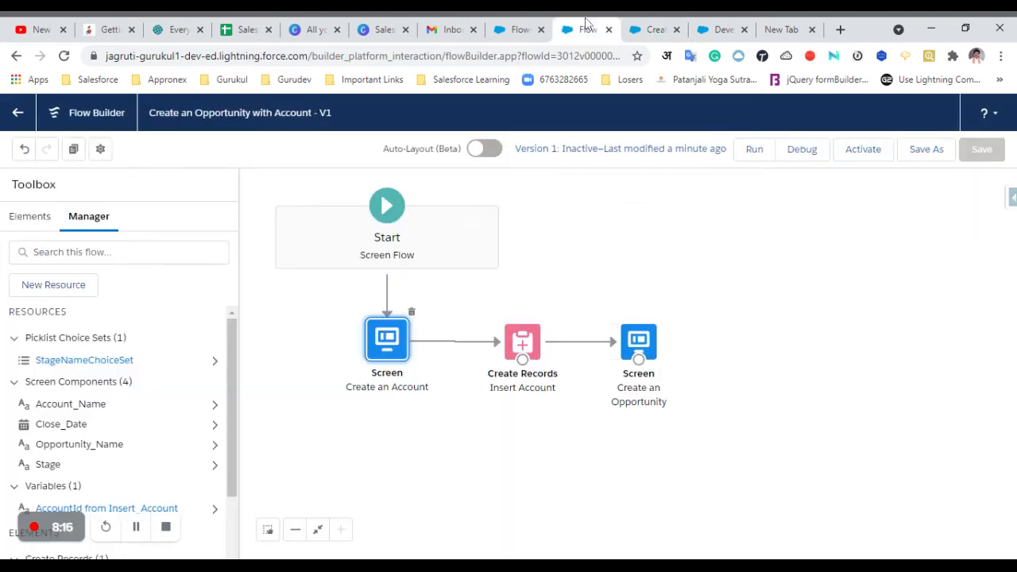
- Open the Create an Opportunity screen and place a Checkbox component below Stage
double_click(640, 342)
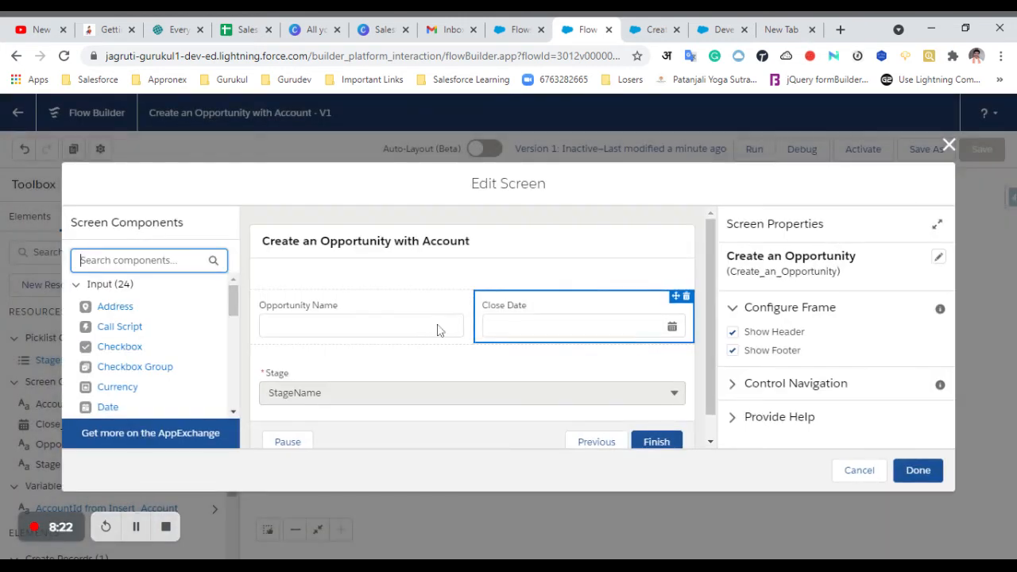
scroll(473, 364, "down", 1)
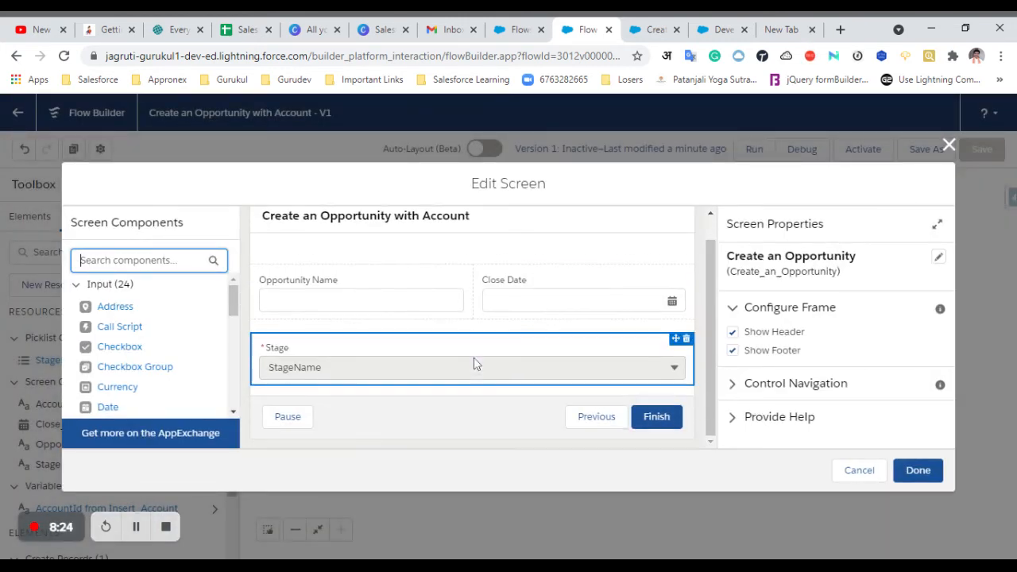
scroll(335, 313, "up", 1)
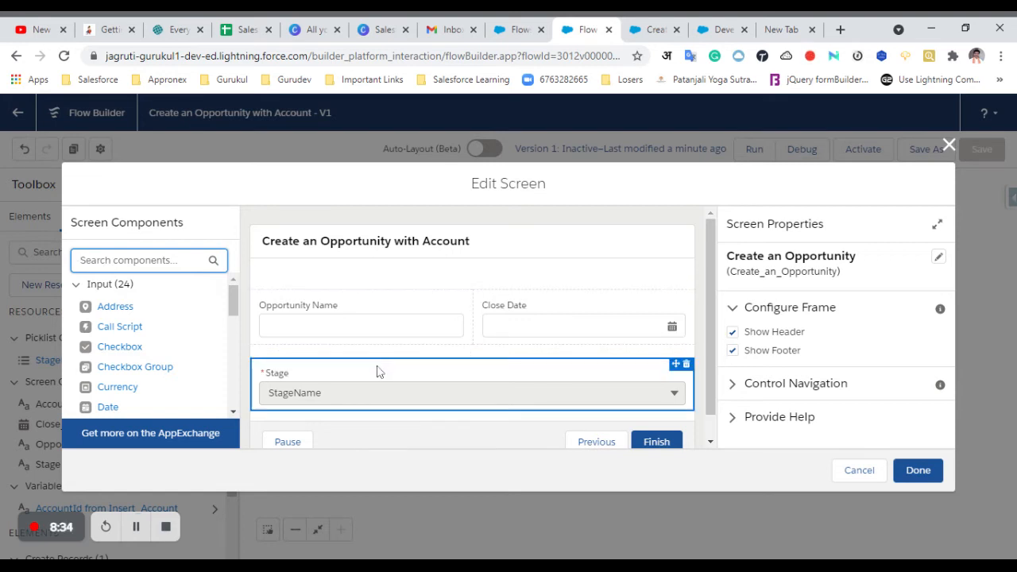
scroll(377, 370, "down", 1)
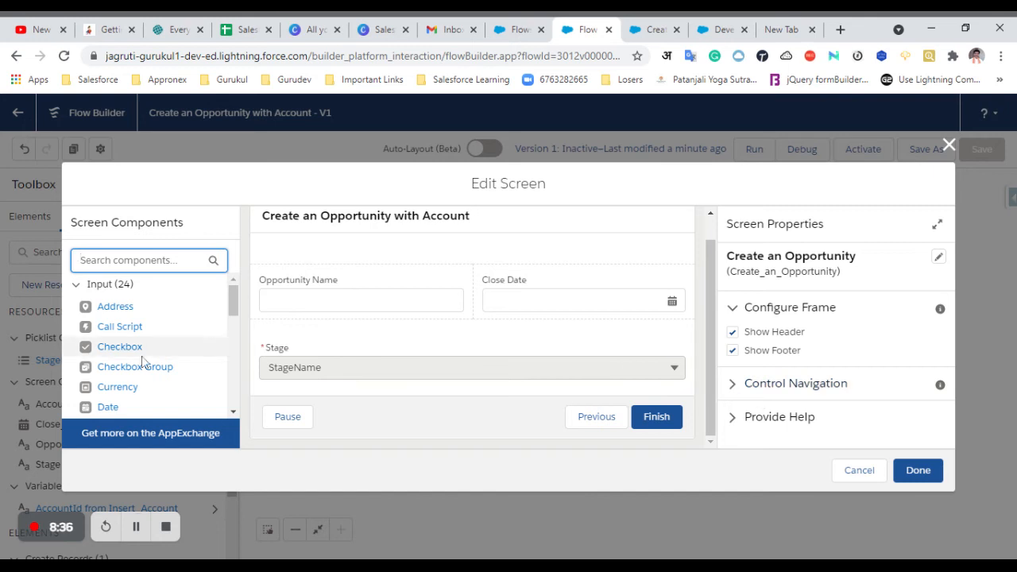
type("che")
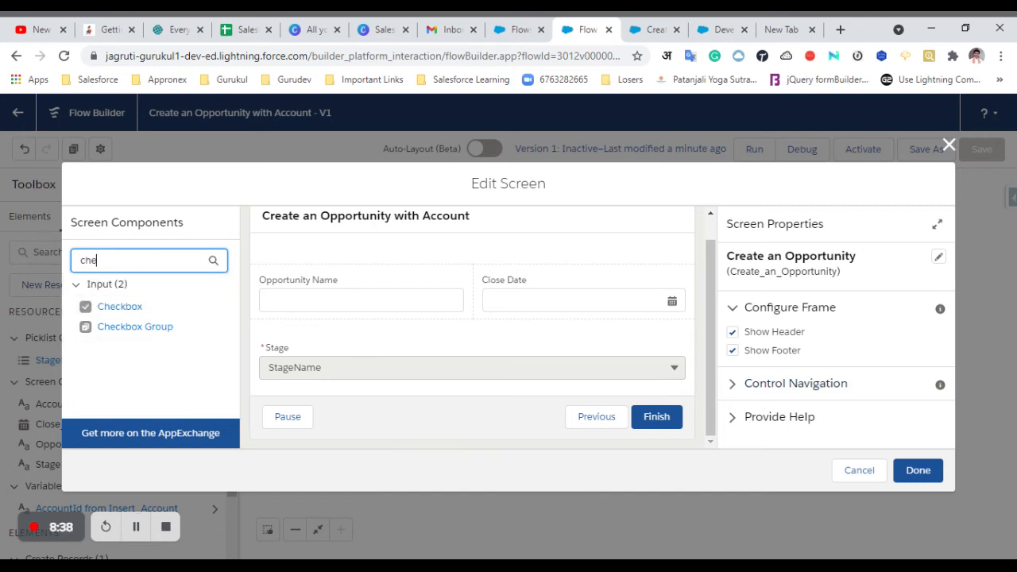
left_click_drag(135, 308, 336, 395)
- Label the checkbox 'Show Account Name' and set its default value to $GlobalConstant.False
scroll(342, 345, "down", 1)
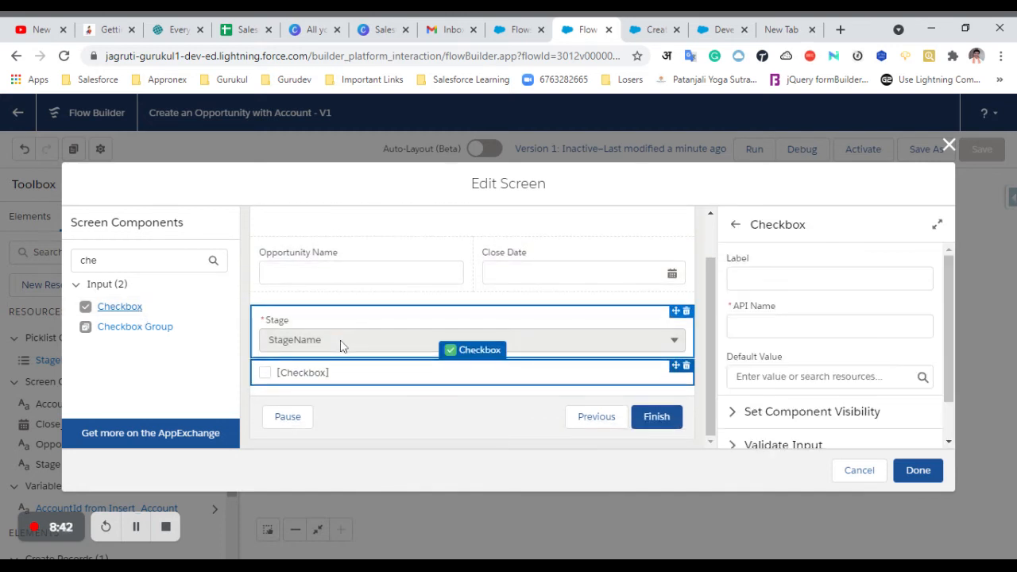
left_click(810, 278)
type("Show Account Name")
left_click(791, 255)
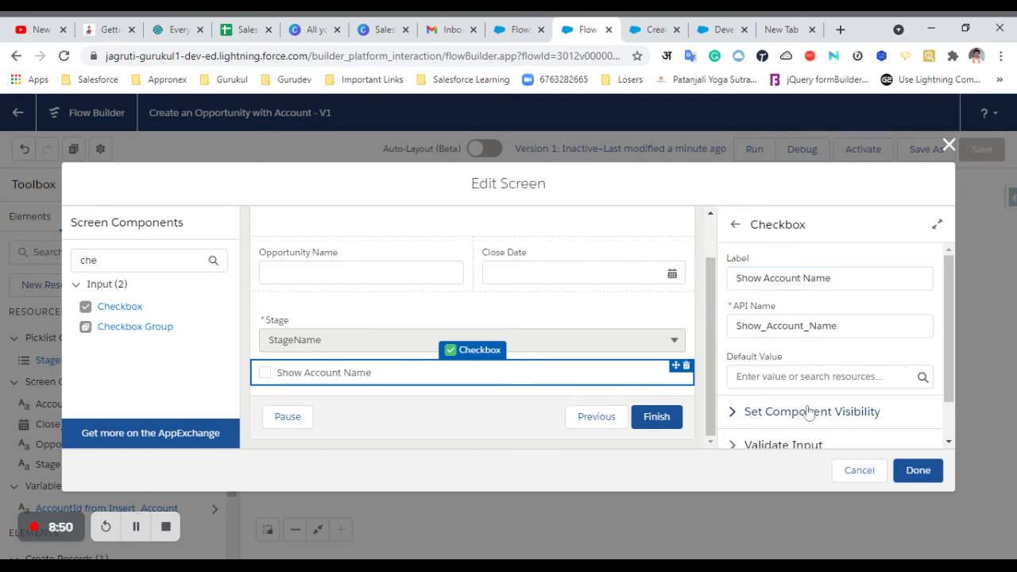
scroll(826, 411, "down", 2)
left_click(818, 328)
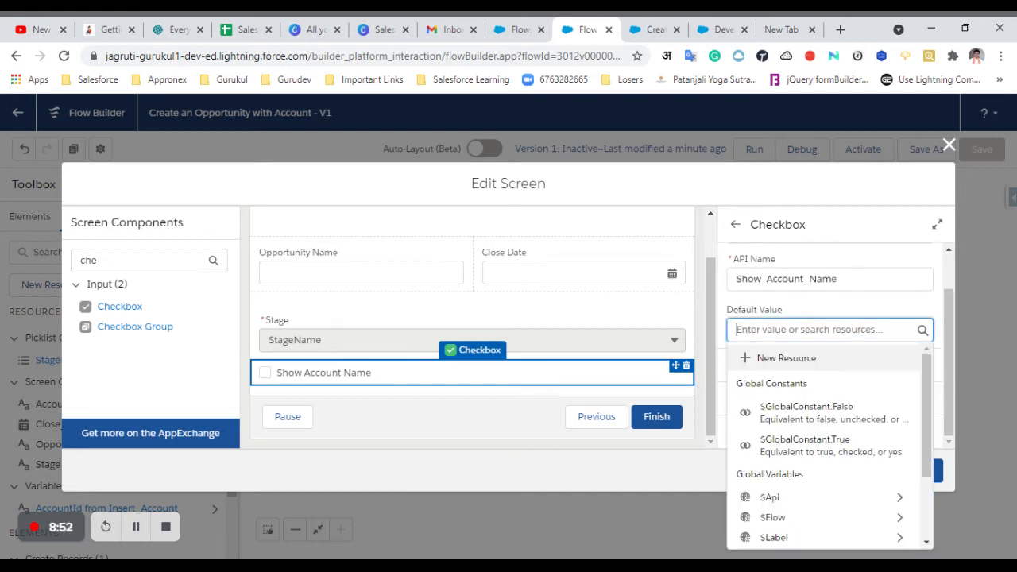
left_click(803, 413)
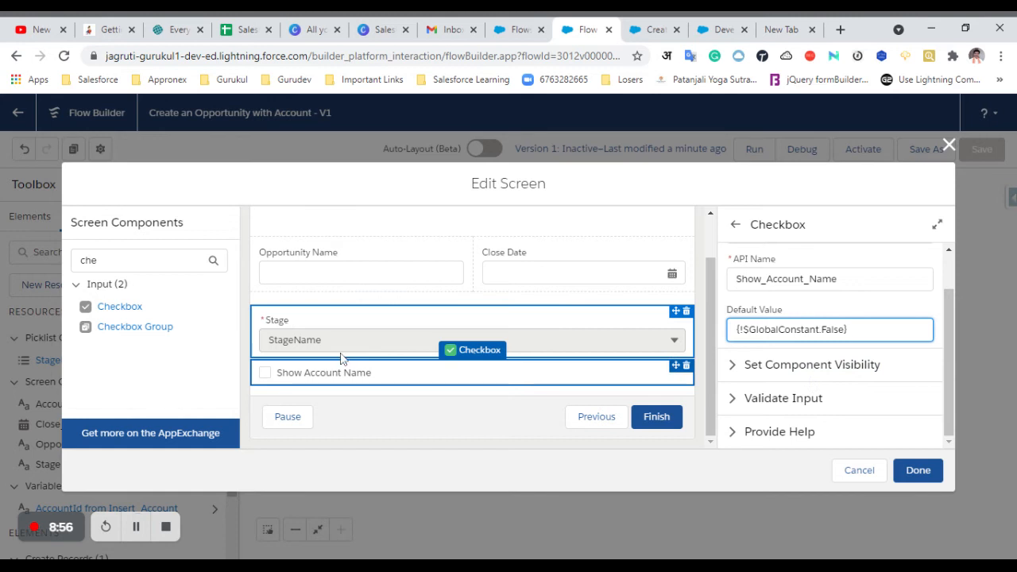
double_click(88, 259)
key("BackSpace")
- Add a Display Text component below the checkbox with API name AccountNameMessage
type("dis")
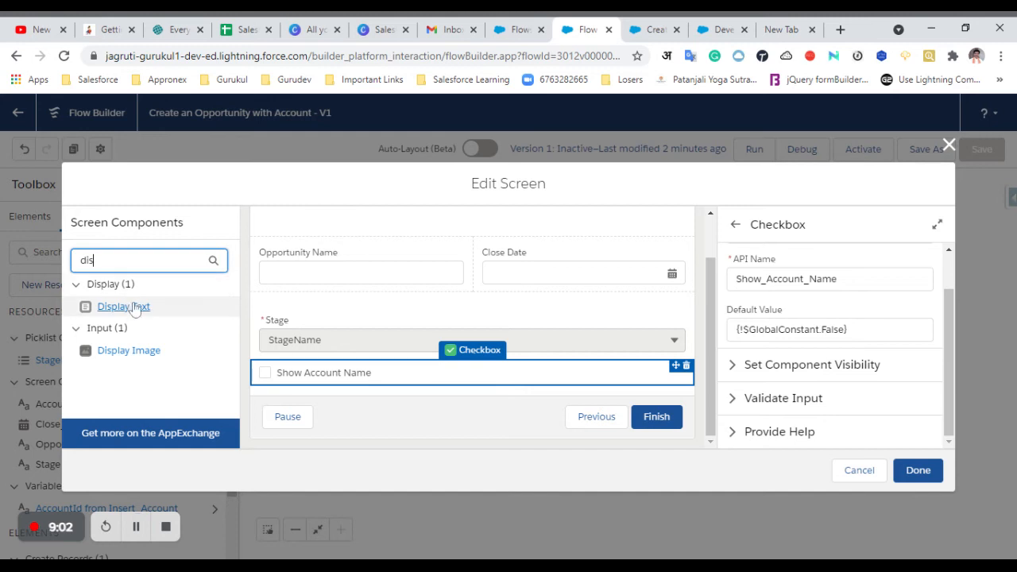
left_click_drag(130, 308, 476, 398)
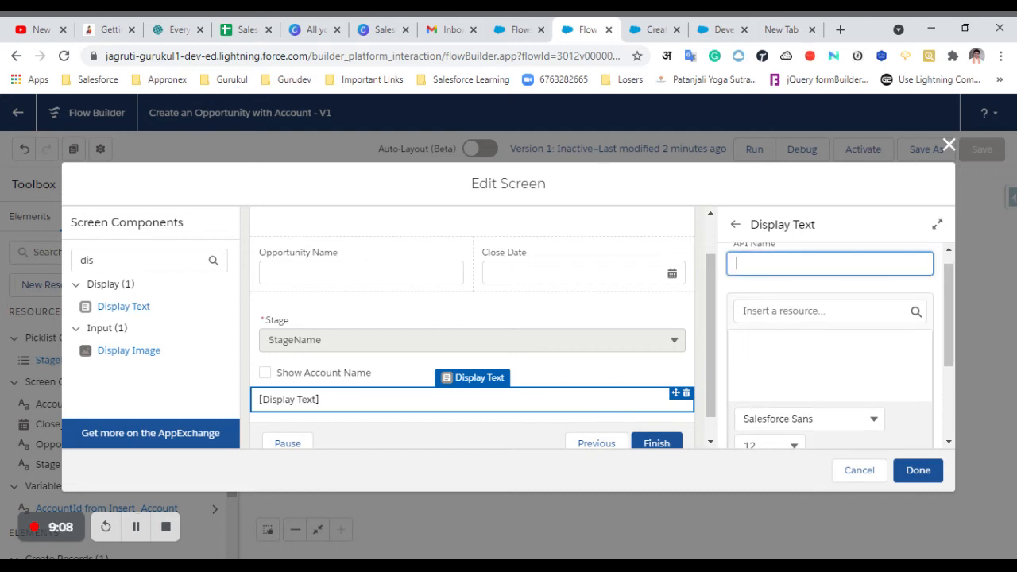
type("Account Name")
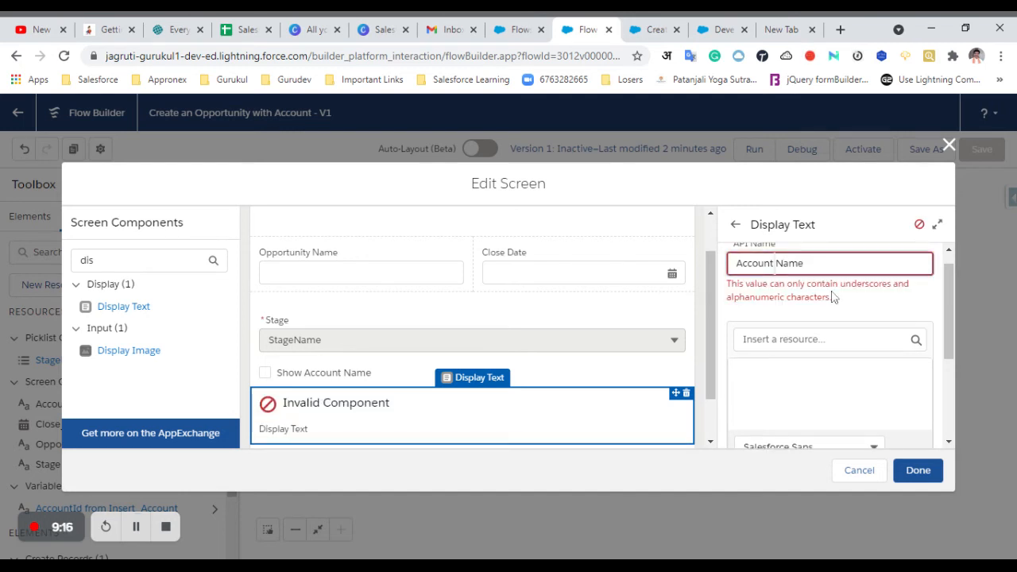
key("BackSpace")
type("Message")
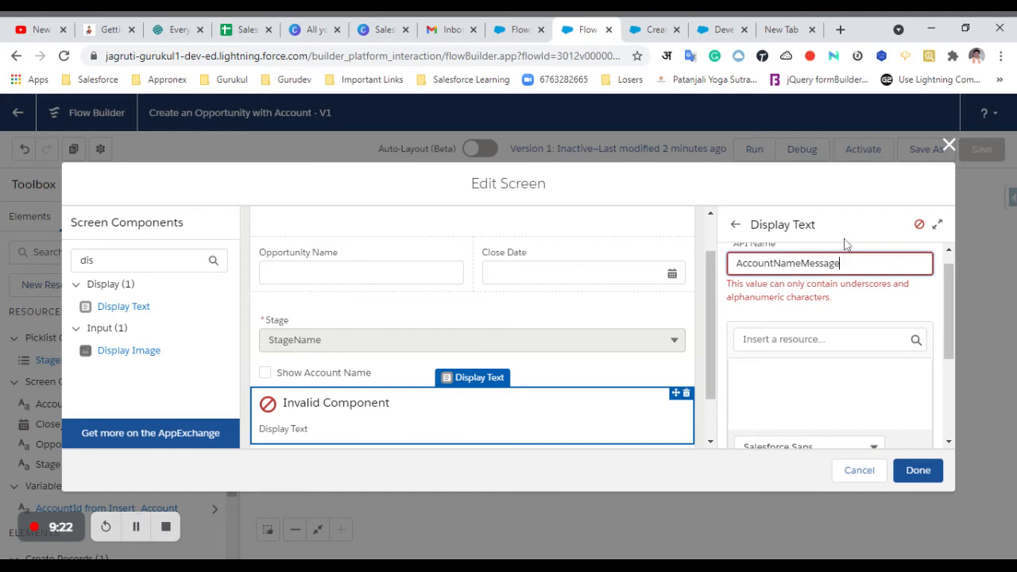
- Write the message 'Account Name' followed by {!Account_Name}, and expand Set Component Visibility
scroll(826, 342, "down", 2)
left_click(782, 343)
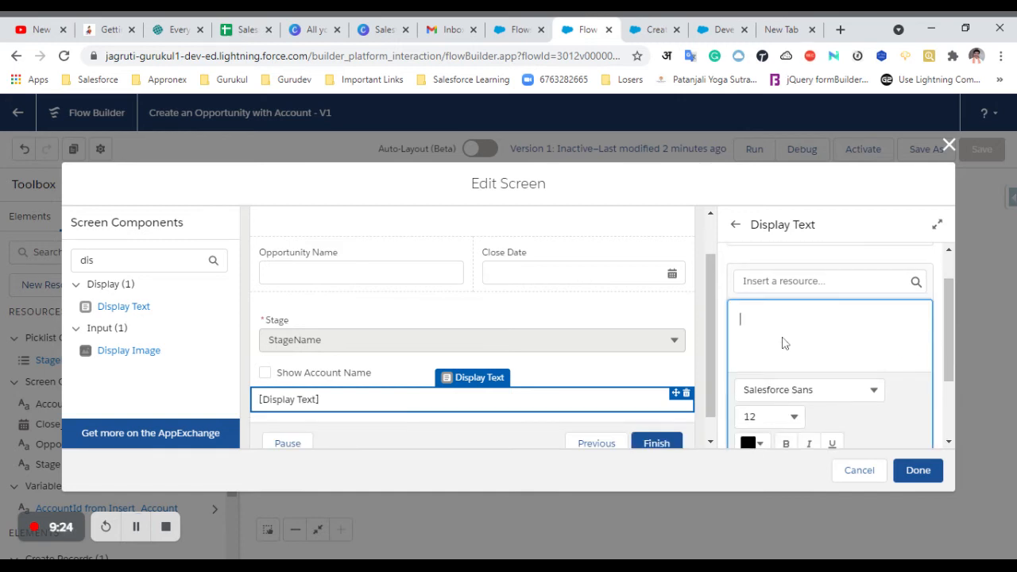
type("Account Name")
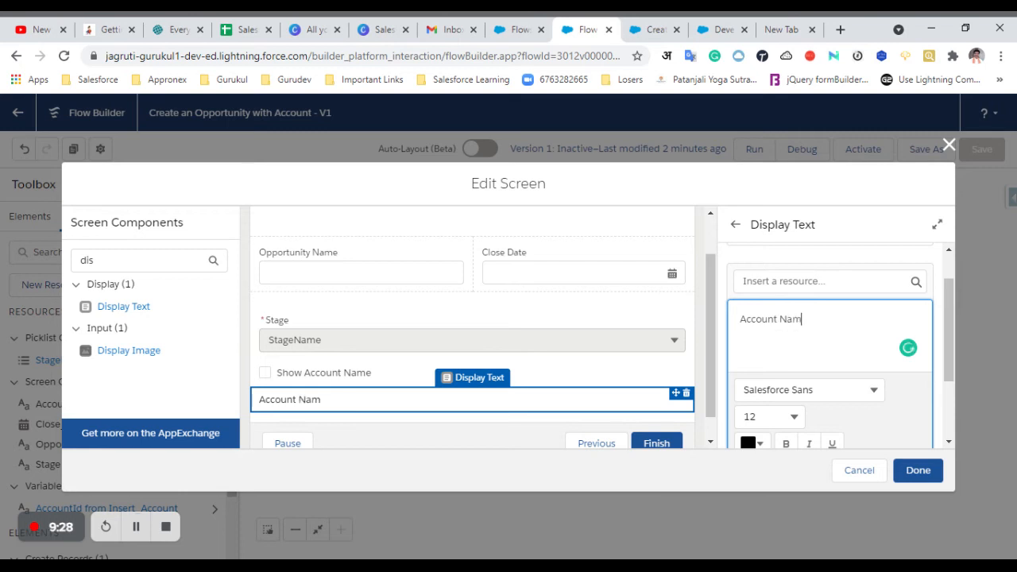
key("Return")
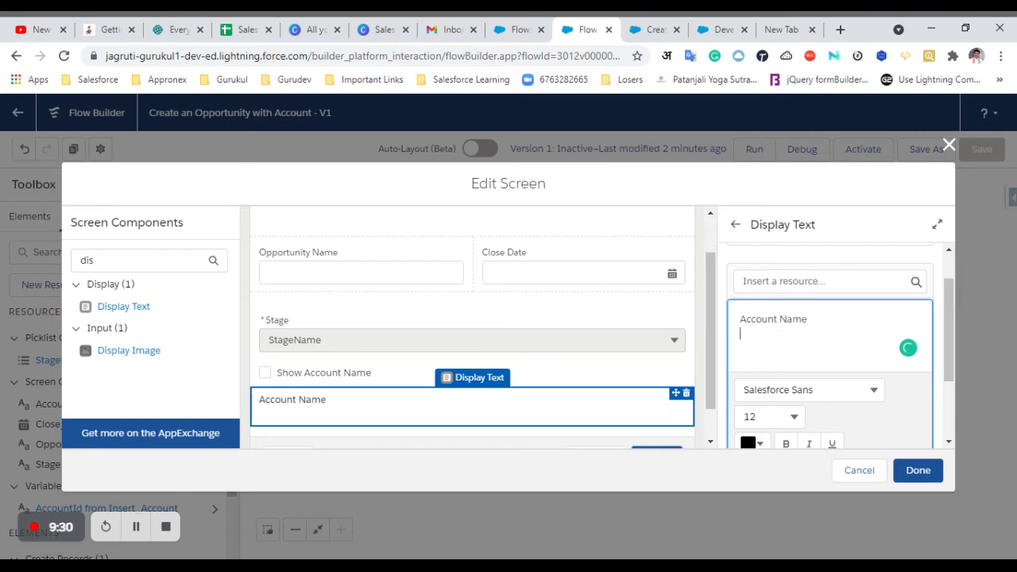
left_click(818, 280)
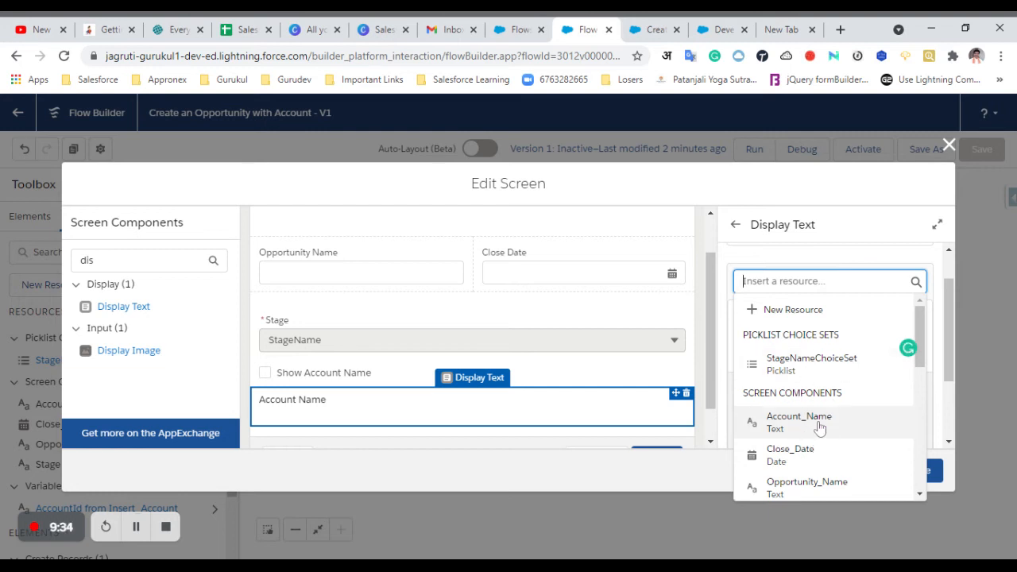
scroll(810, 433, "down", 1)
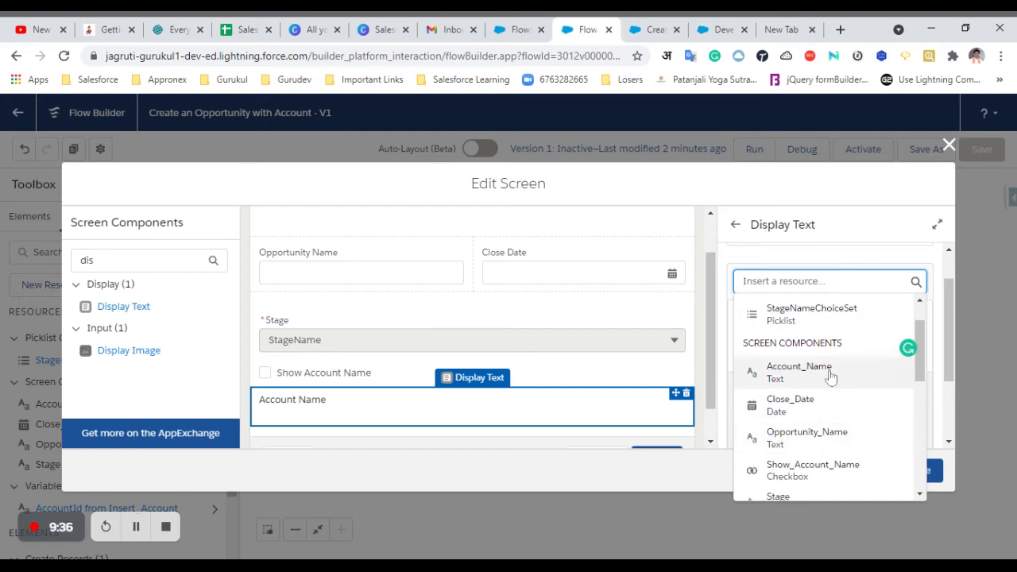
scroll(822, 380, "down", 3)
scroll(824, 379, "up", 1)
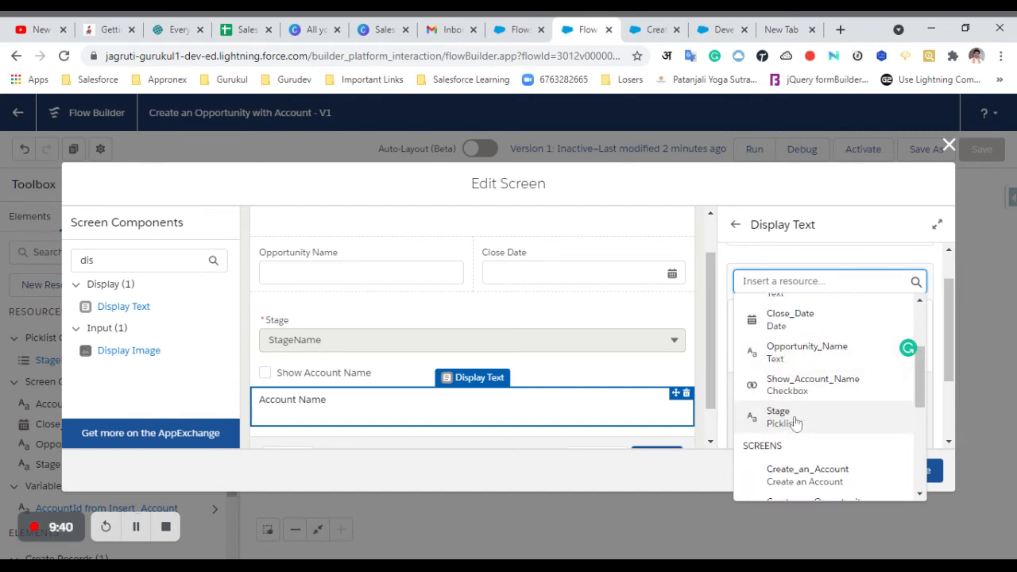
scroll(796, 421, "up", 1)
scroll(796, 421, "down", 1)
scroll(799, 340, "up", 2)
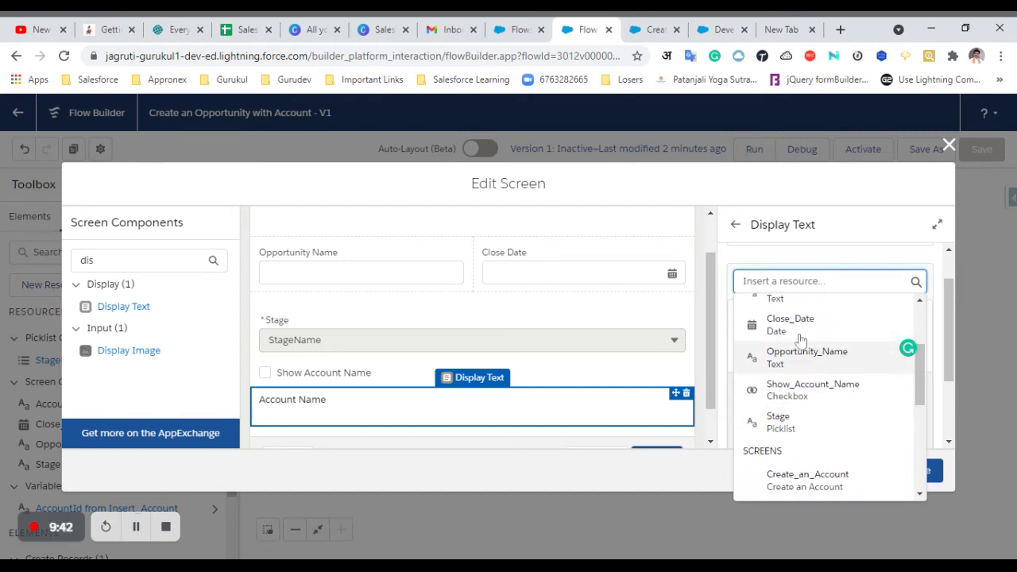
left_click(799, 340)
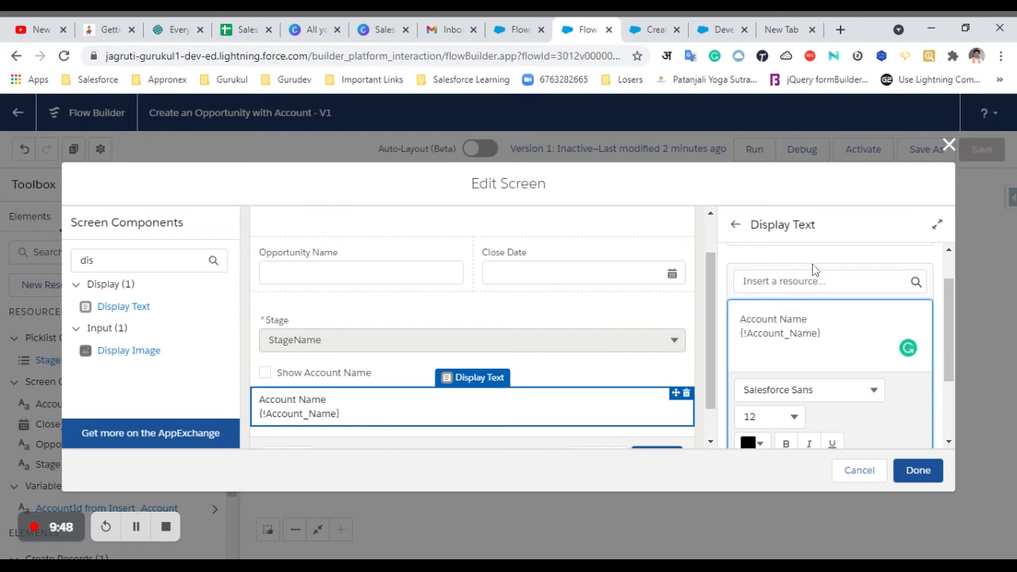
scroll(821, 270, "up", 1)
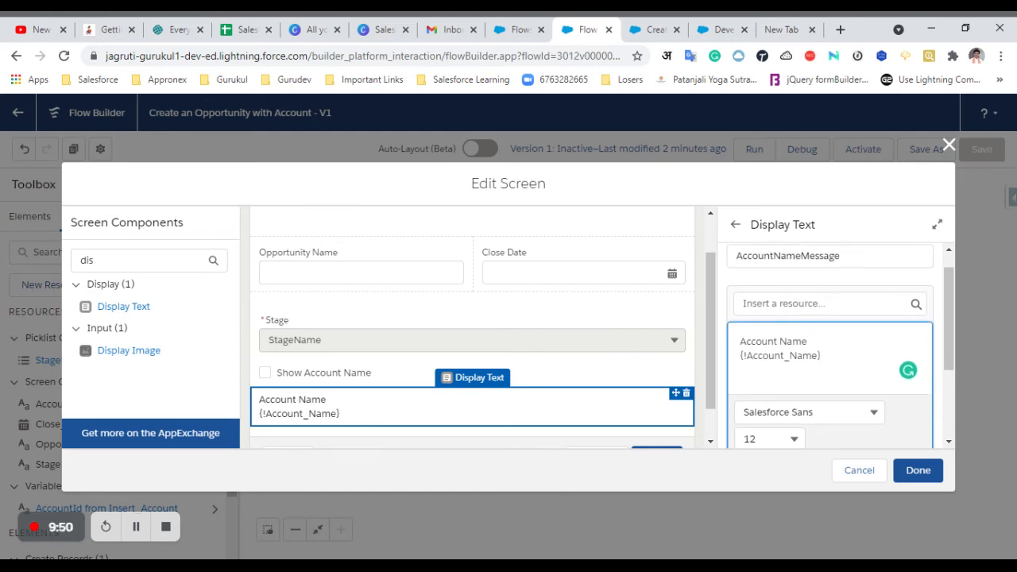
scroll(834, 342, "up", 1)
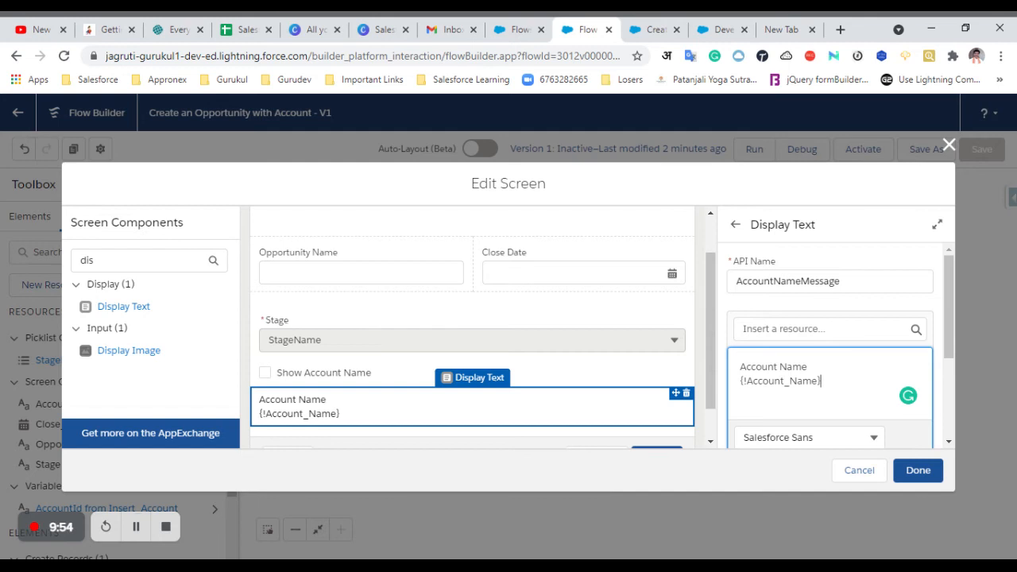
scroll(822, 380, "down", 4)
left_click(733, 431)
- Show AccountNameMessage only when all conditions are met: {!Show_Account_Name} Equals {!$GlobalConstant.True}
scroll(893, 407, "down", 1)
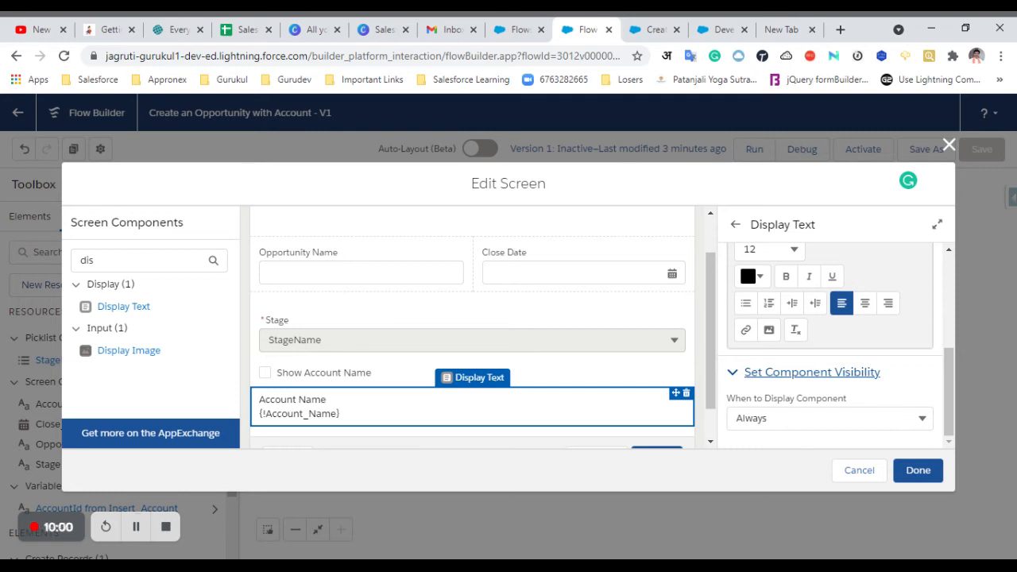
left_click(795, 418)
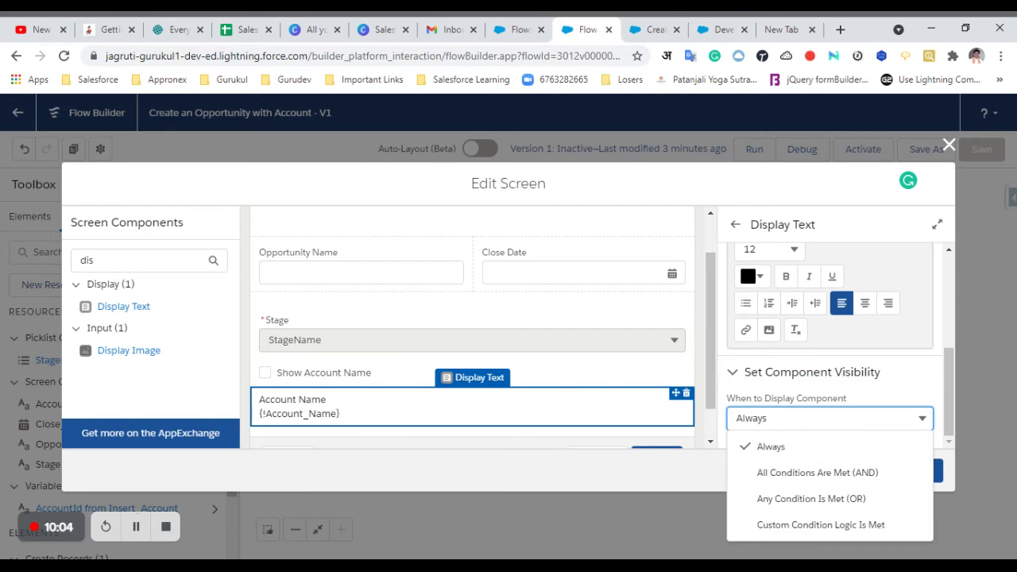
left_click(832, 475)
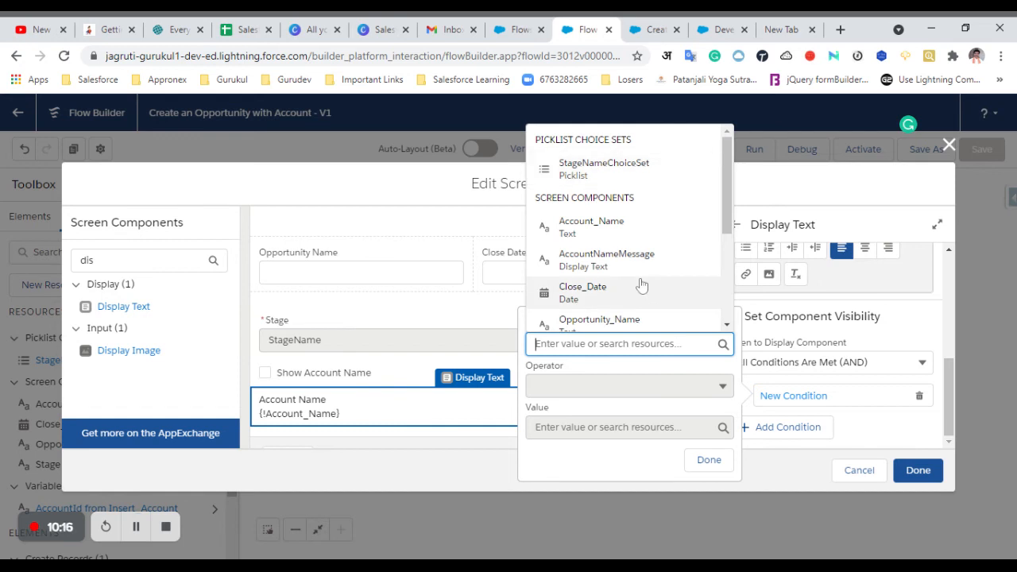
scroll(631, 302, "down", 3)
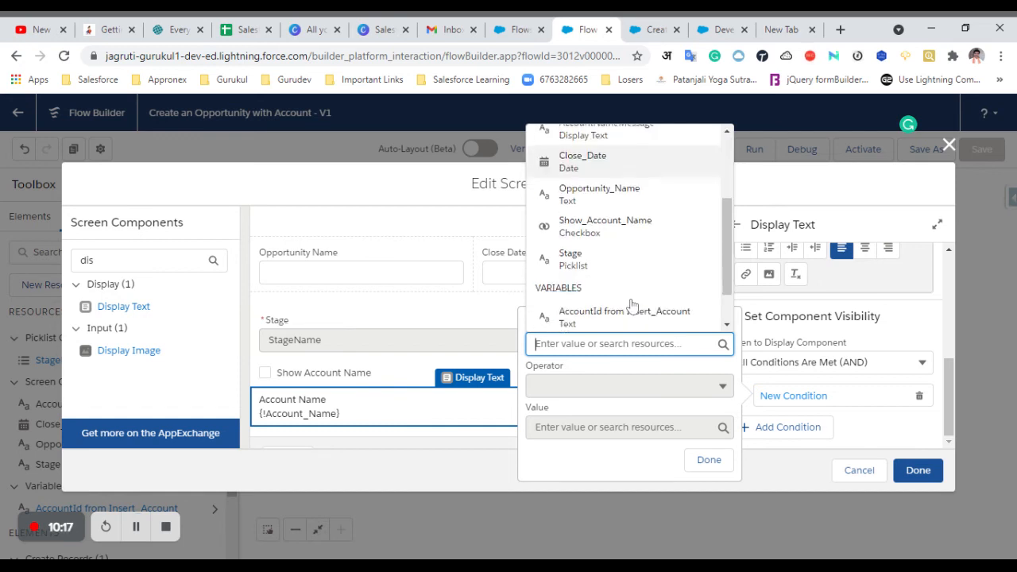
left_click(615, 225)
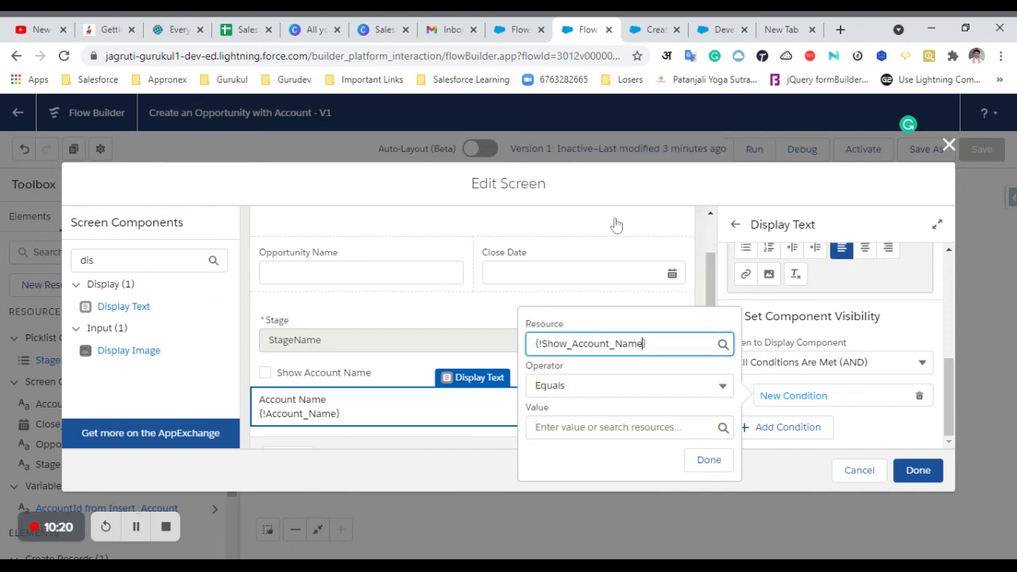
left_click(594, 426)
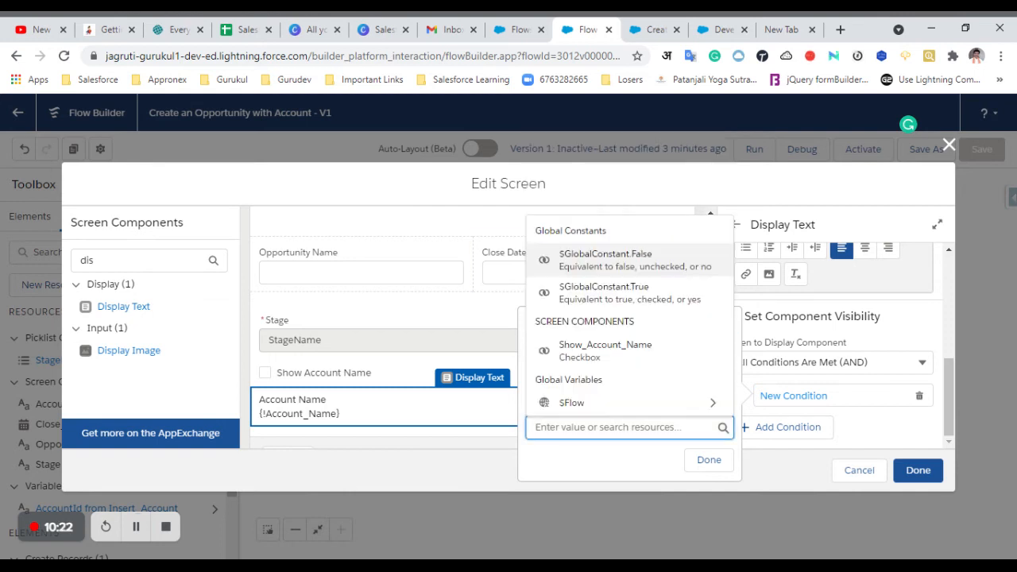
left_click(645, 294)
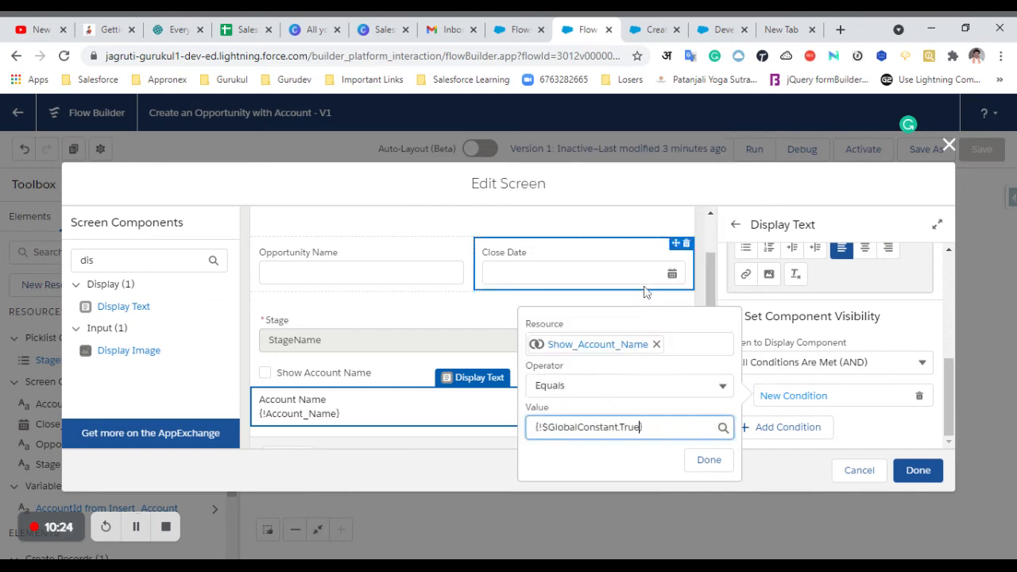
left_click(710, 460)
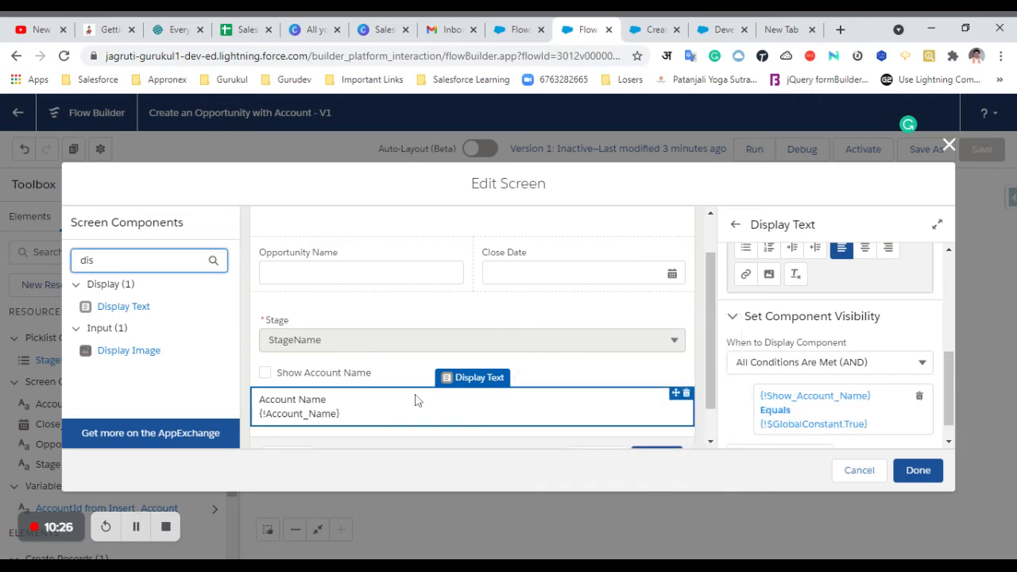
- Review the Create an Opportunity screen layout and close the editor with Done, keeping the changes
scroll(499, 409, "down", 1)
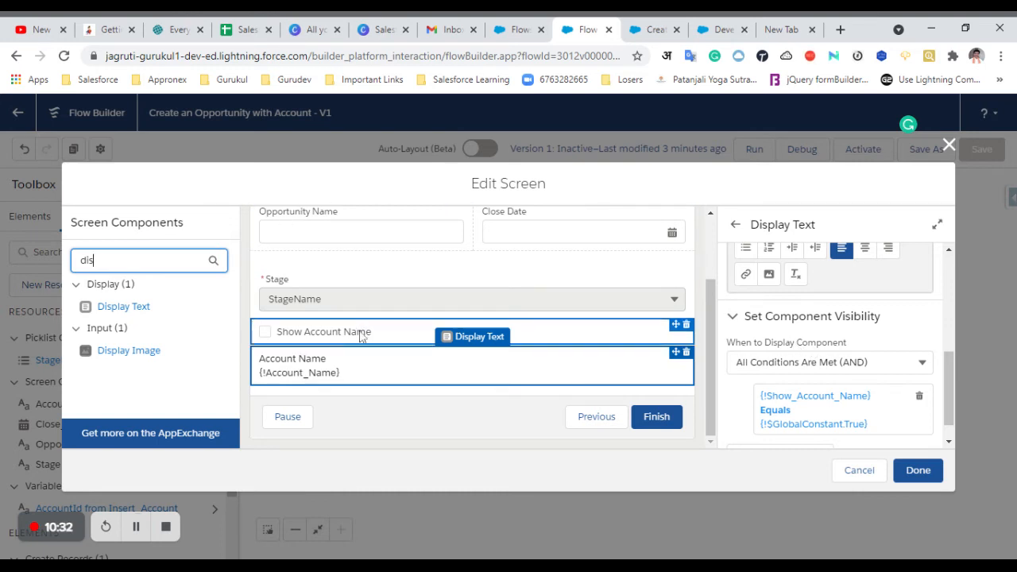
scroll(389, 297, "up", 1)
scroll(390, 297, "up", 1)
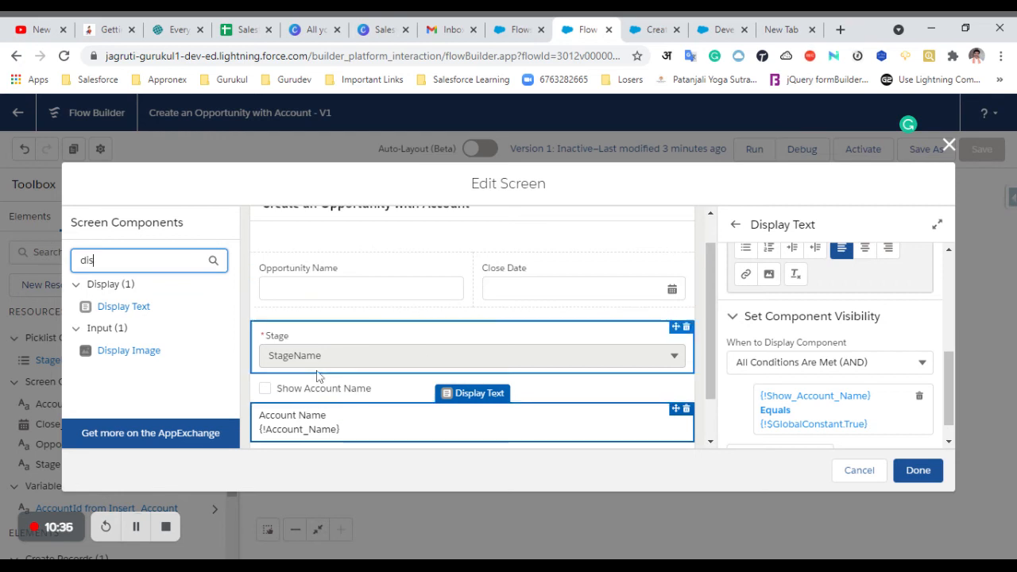
scroll(356, 415, "down", 2)
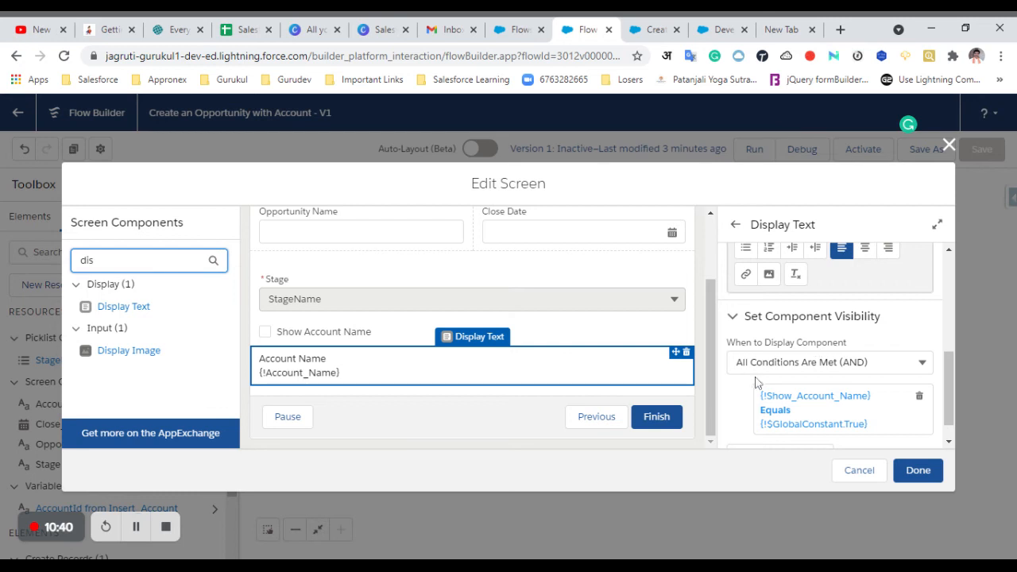
scroll(756, 382, "down", 1)
scroll(757, 384, "up", 3)
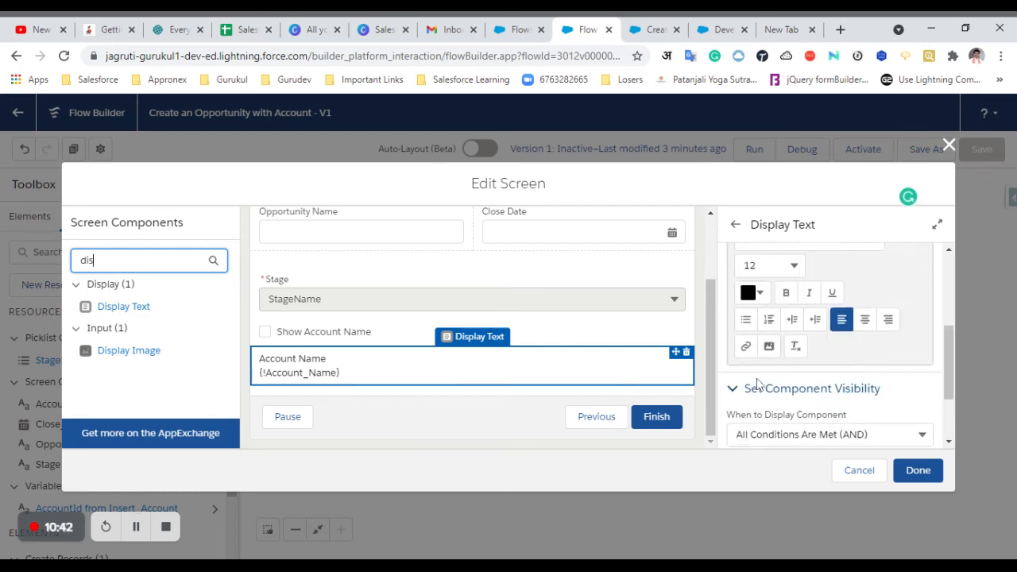
left_click(918, 470)
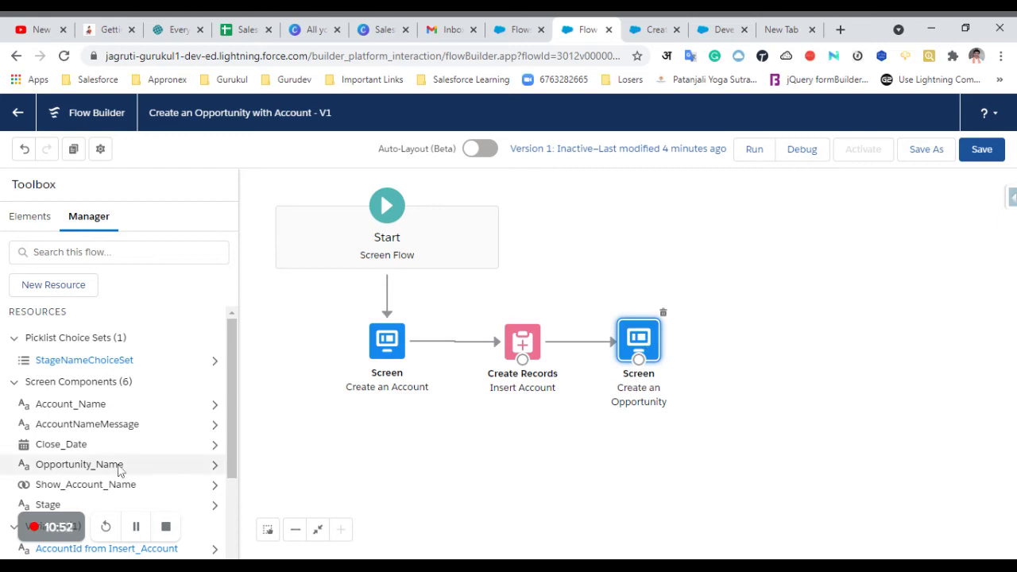
- Switch the Toolbox to Elements and drag a Create Records element onto the canvas
scroll(119, 468, "down", 2)
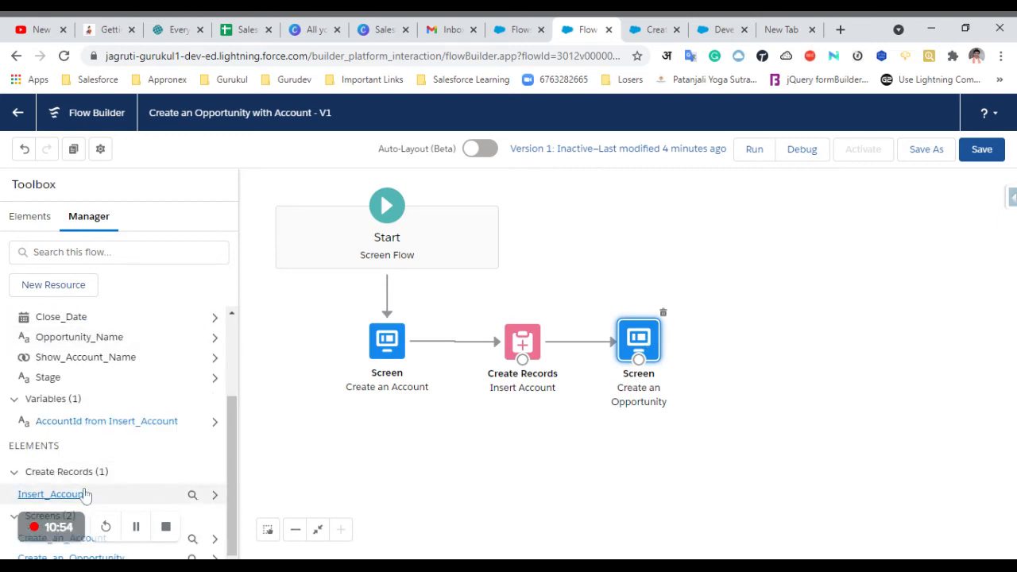
left_click(30, 216)
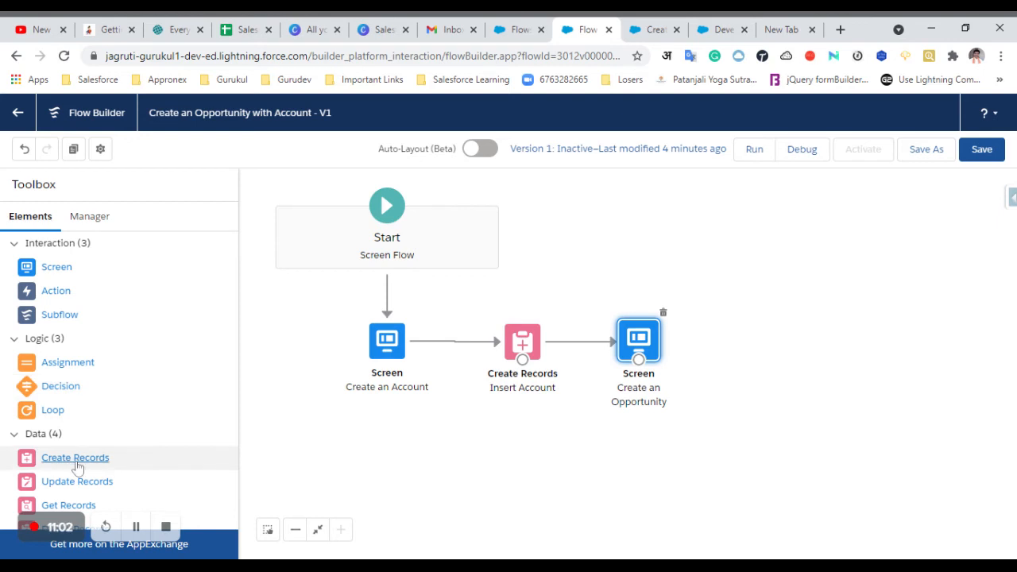
left_click_drag(77, 467, 746, 339)
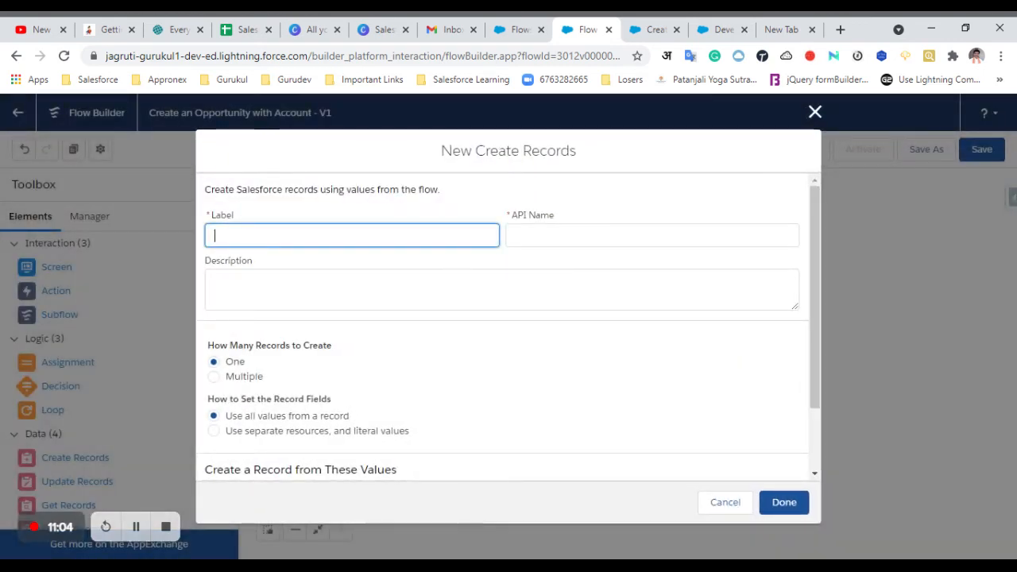
- Label the step 'Create an Opportunty Record', using separate resources and literal values for an Opportunity object
type("Create an")
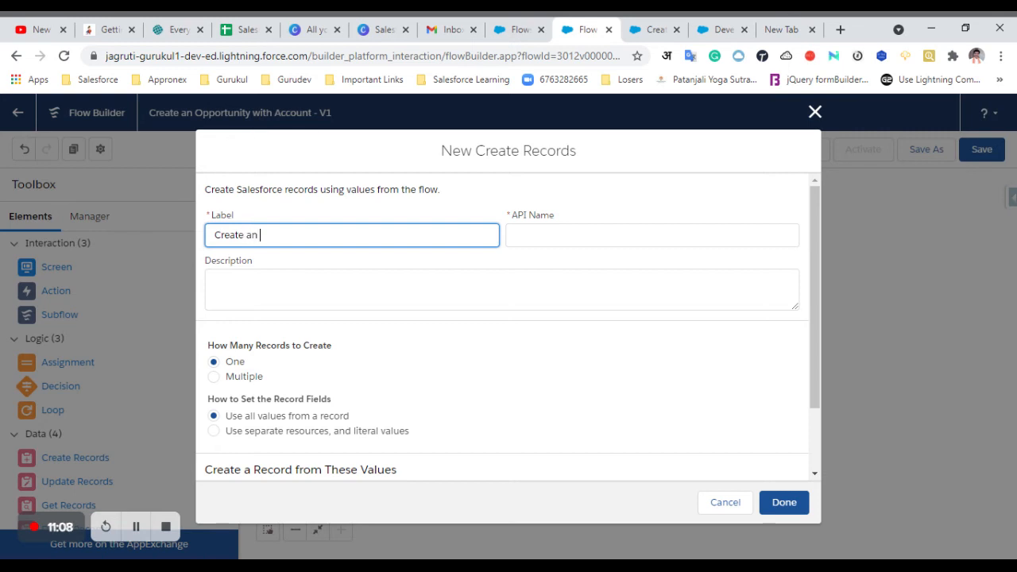
type(" Opportunt")
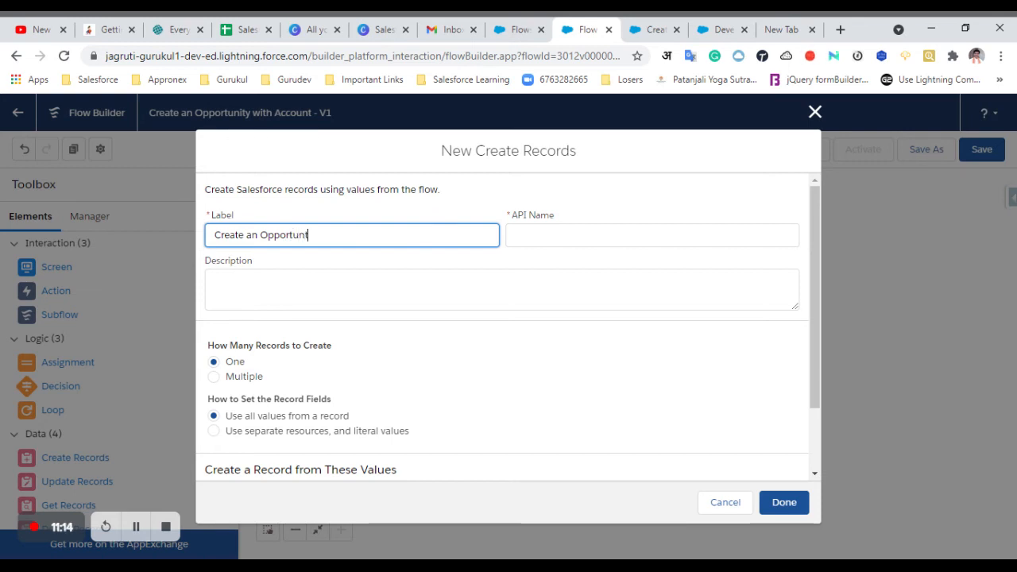
type("y Record")
key("Tab")
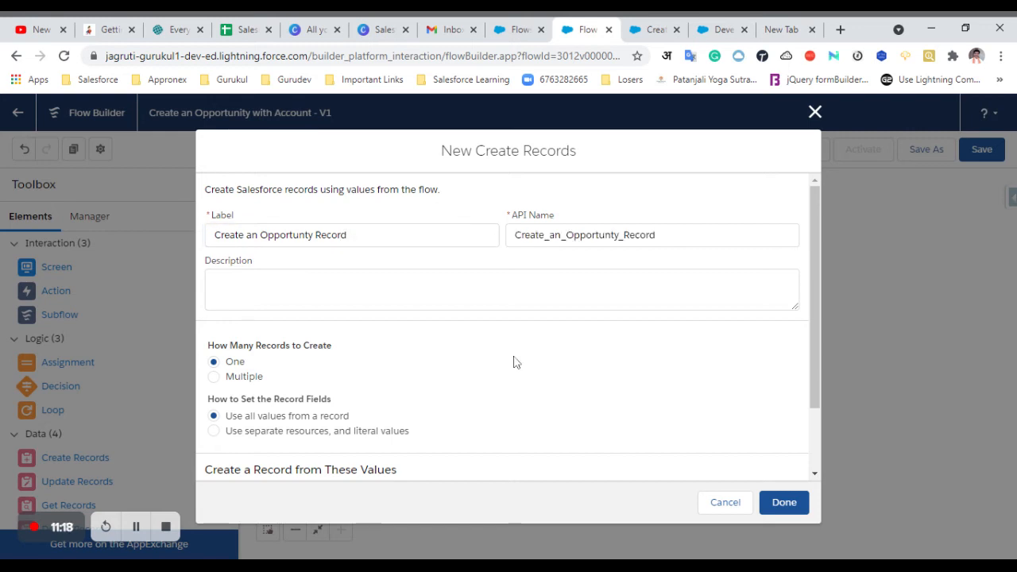
scroll(513, 358, "down", 2)
left_click(287, 367)
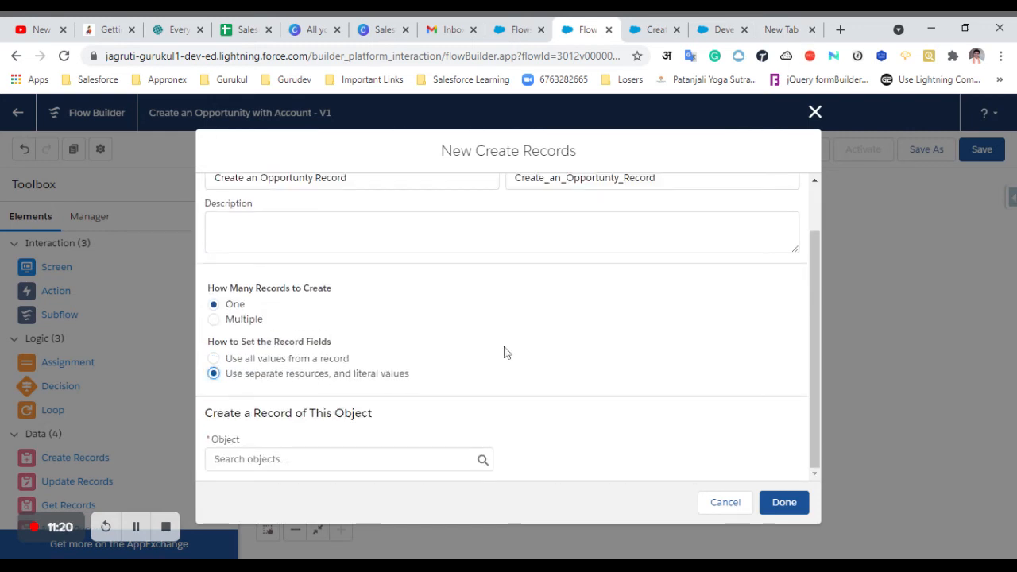
left_click(343, 460)
type("Oppo")
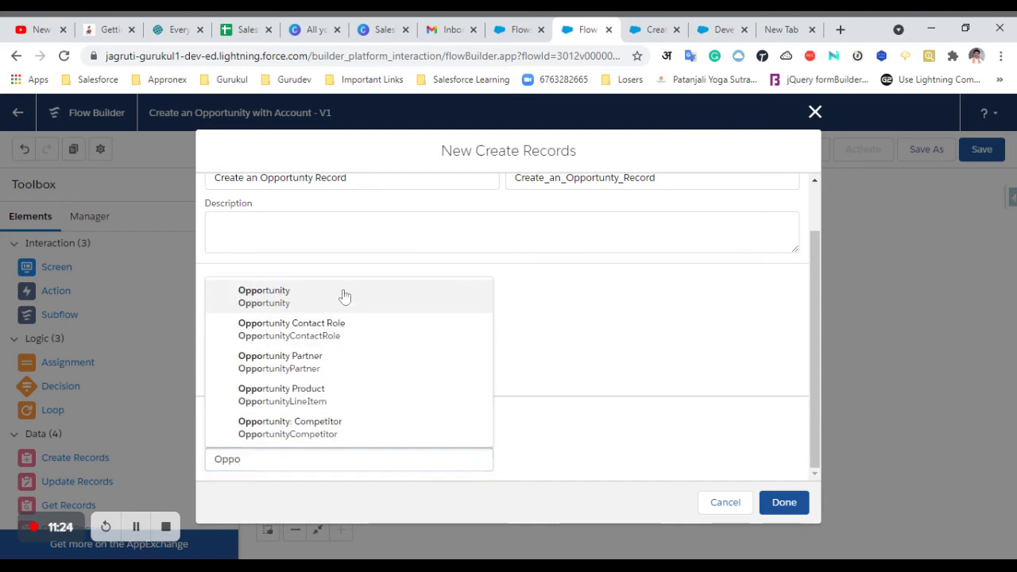
left_click(345, 295)
scroll(581, 359, "down", 3)
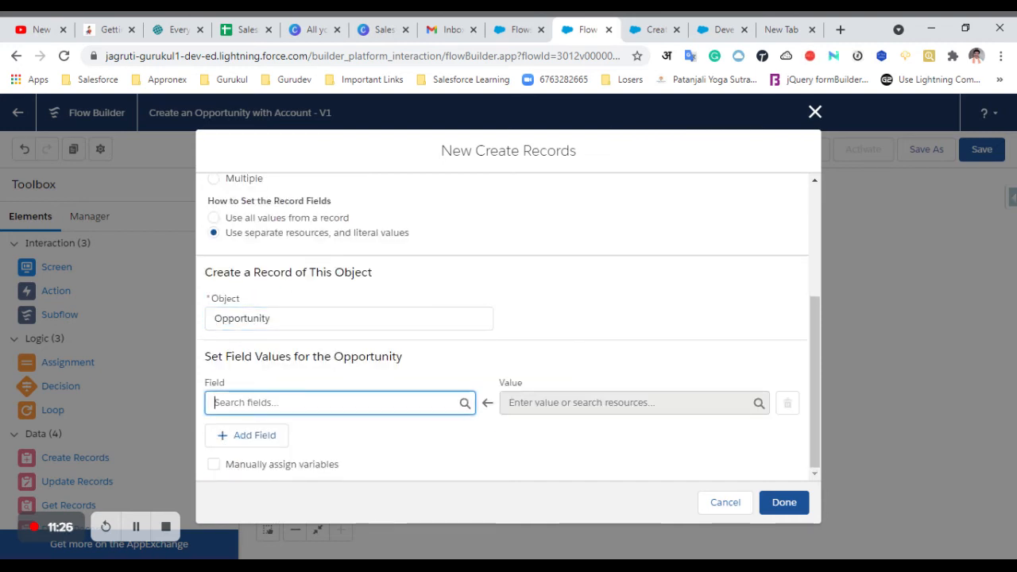
- Map CloseDate from the Close_Date input and Name from the Opportunity_Name input
left_click(412, 401)
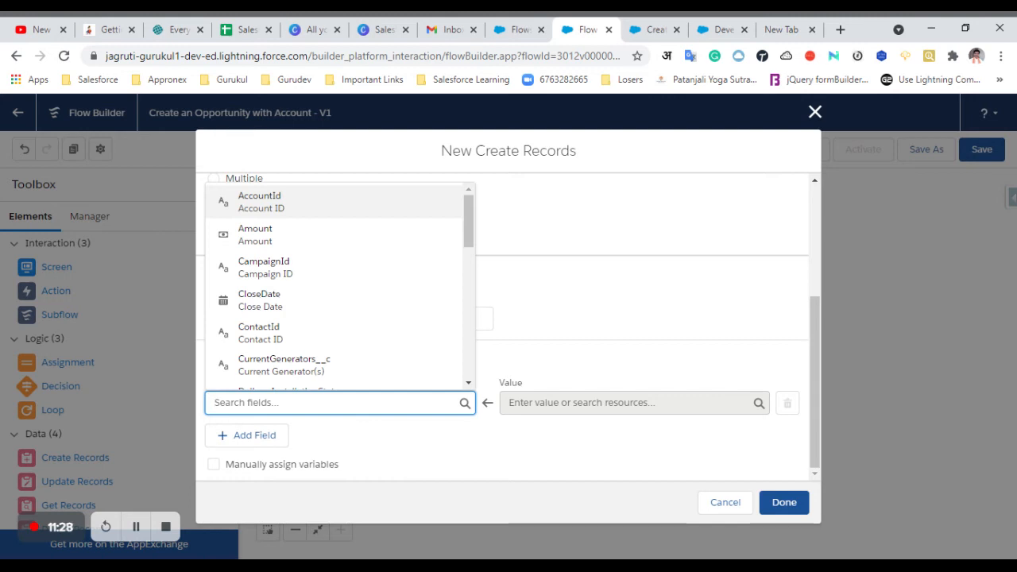
scroll(339, 332, "down", 1)
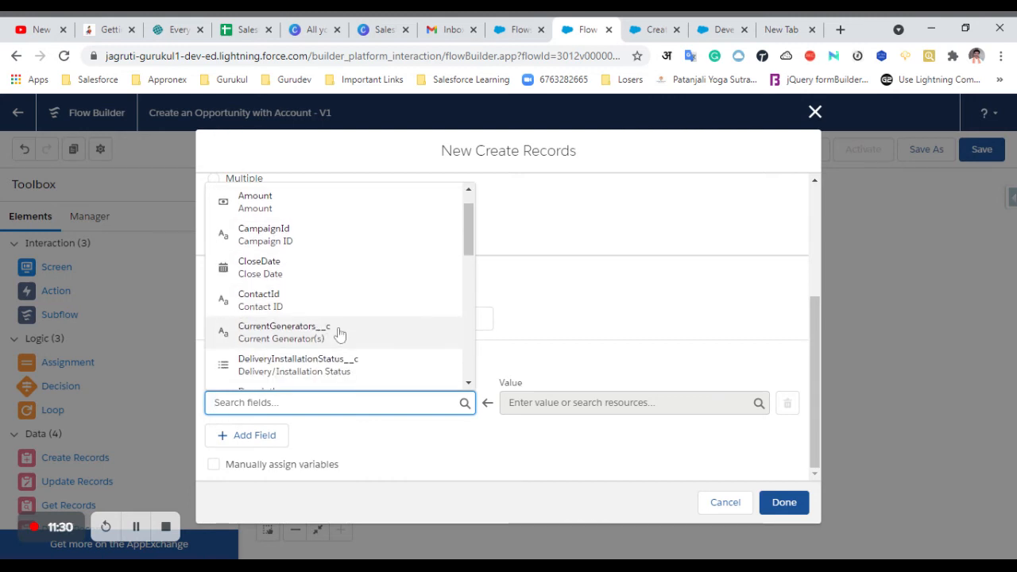
left_click(291, 270)
left_click(586, 401)
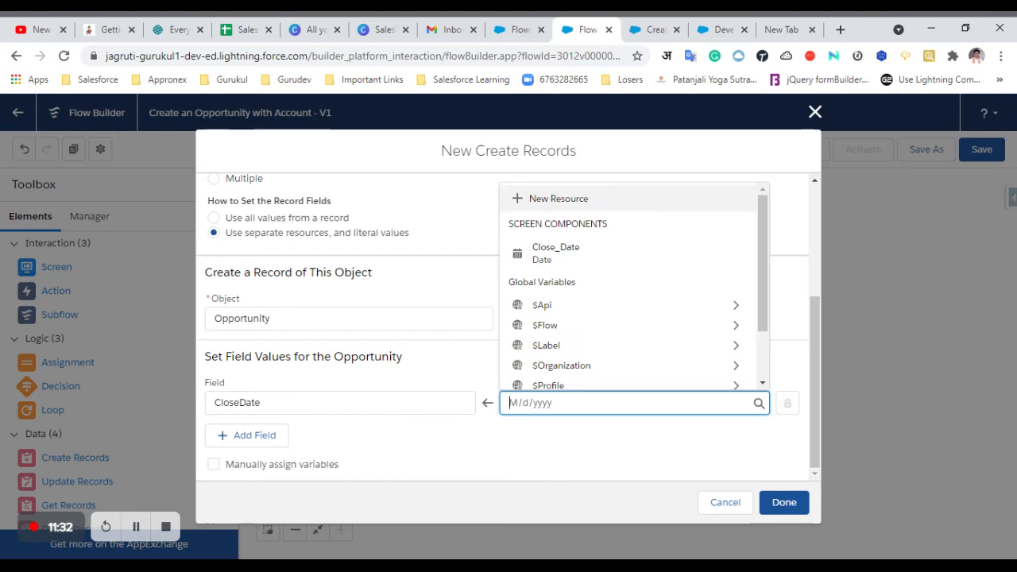
left_click(577, 257)
left_click(253, 439)
scroll(454, 366, "down", 1)
left_click(278, 401)
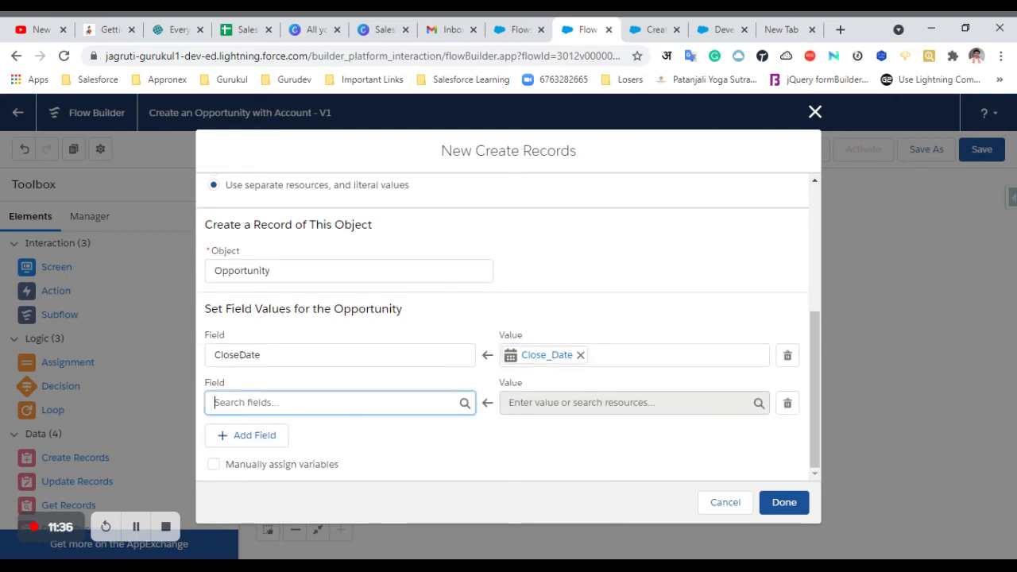
type("Name")
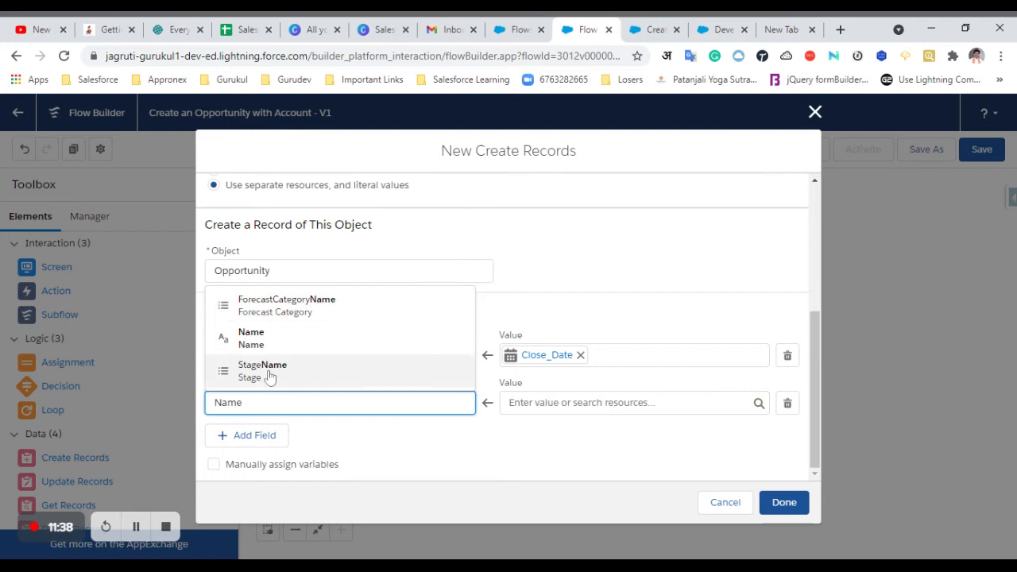
left_click(262, 348)
key("Tab")
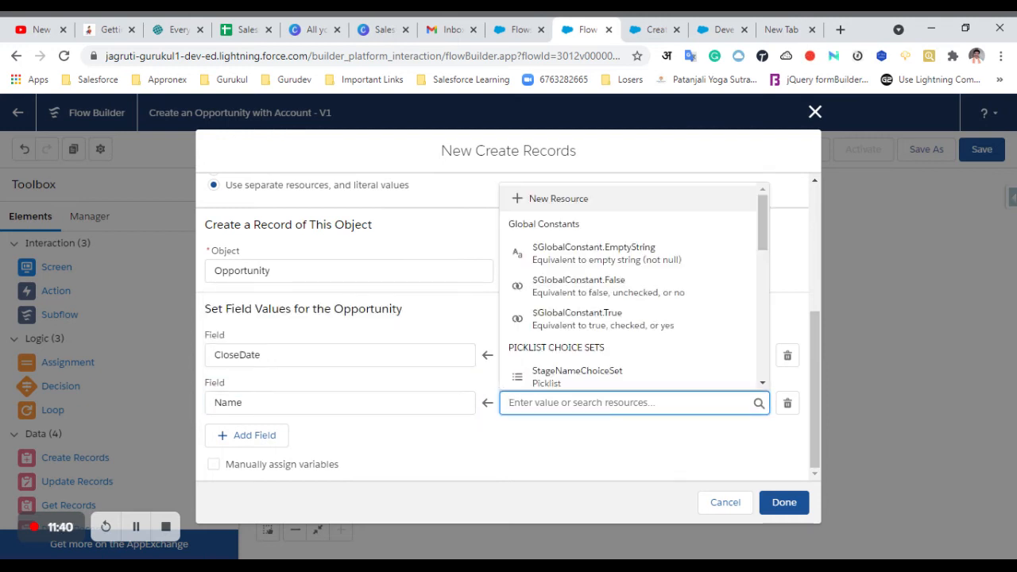
scroll(598, 354, "down", 4)
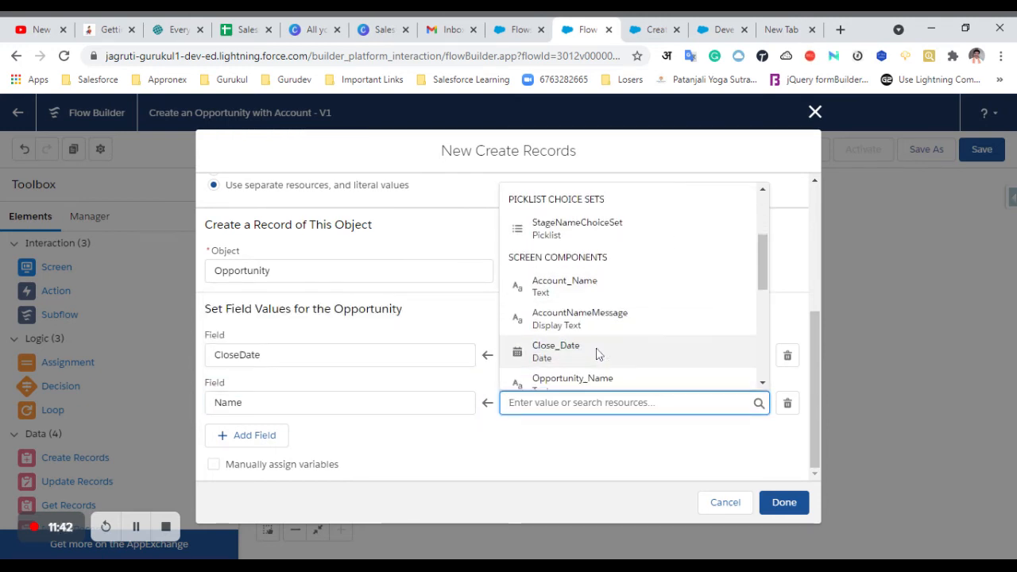
scroll(598, 355, "down", 1)
left_click(579, 332)
- Map StageName from the Stage screen input and finish adding the Create Records element
left_click(252, 435)
left_click(275, 402)
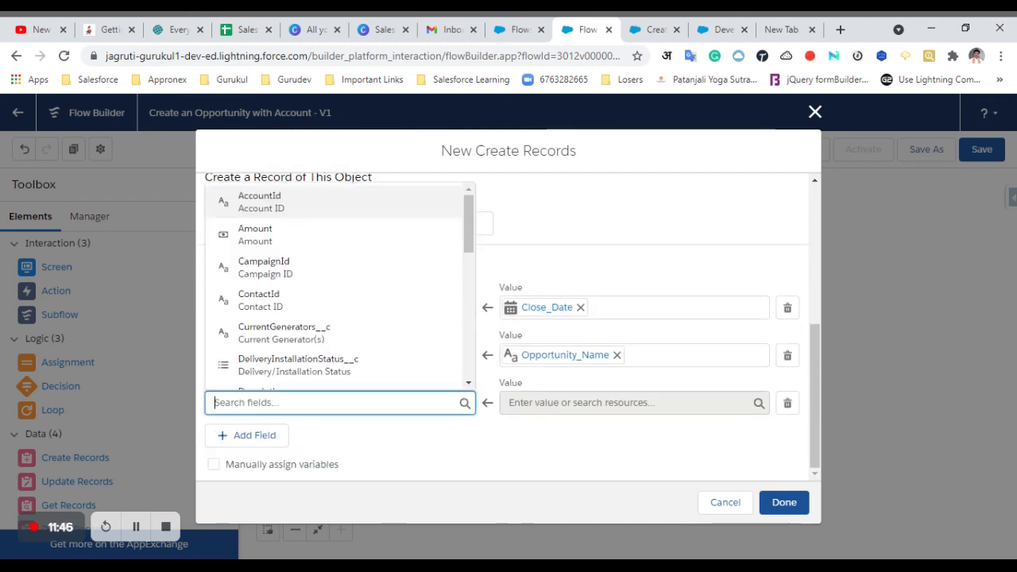
type("Cl")
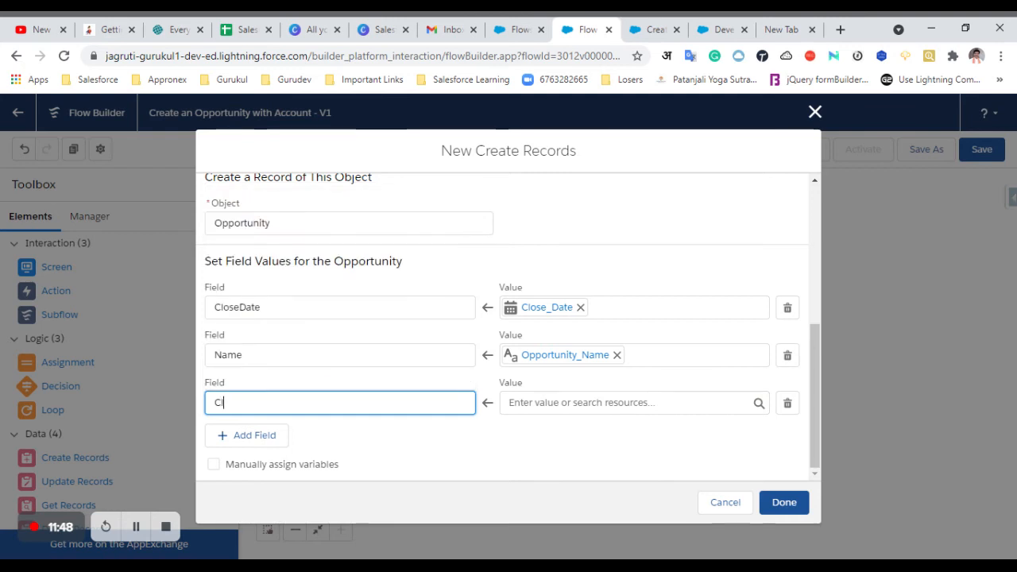
key("BackSpace")
key("BackSpace")
type("Stage")
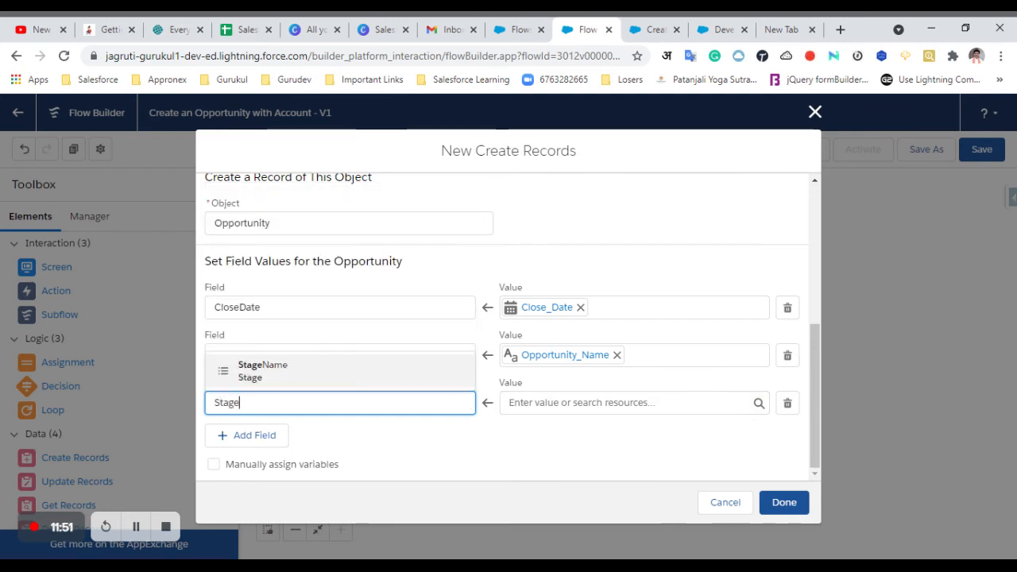
left_click(274, 380)
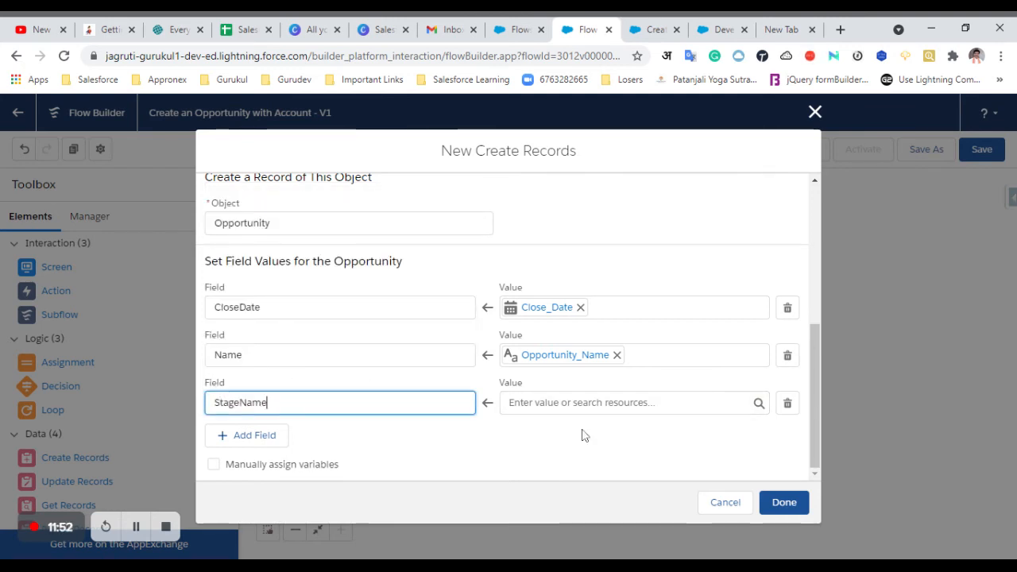
left_click(582, 404)
scroll(625, 340, "down", 10)
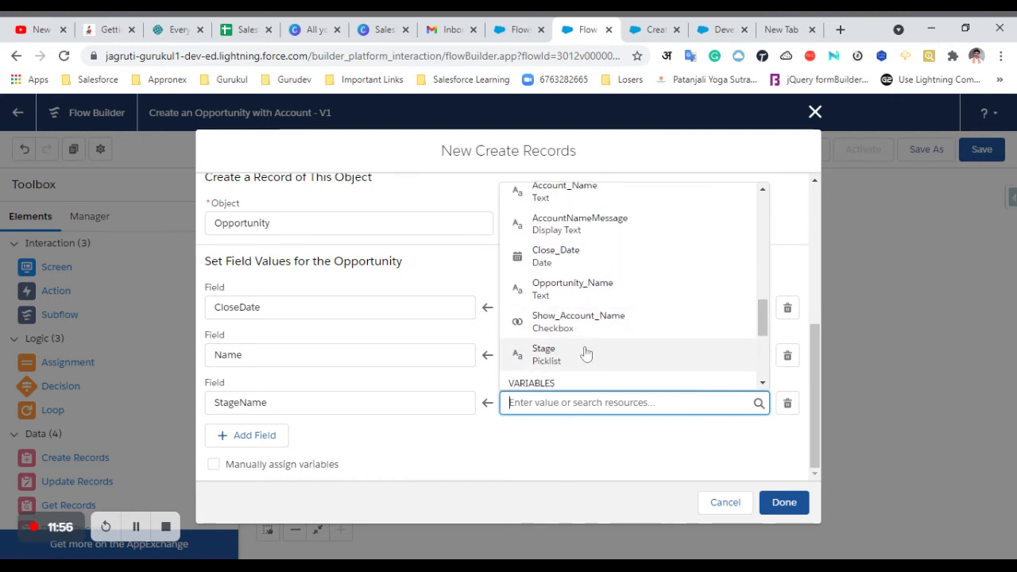
left_click(576, 358)
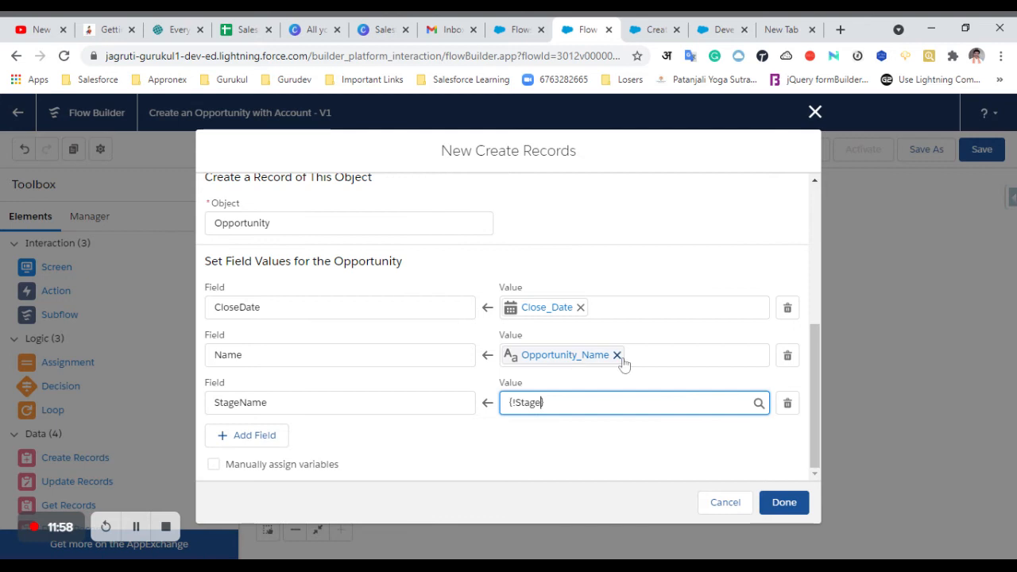
left_click(480, 428)
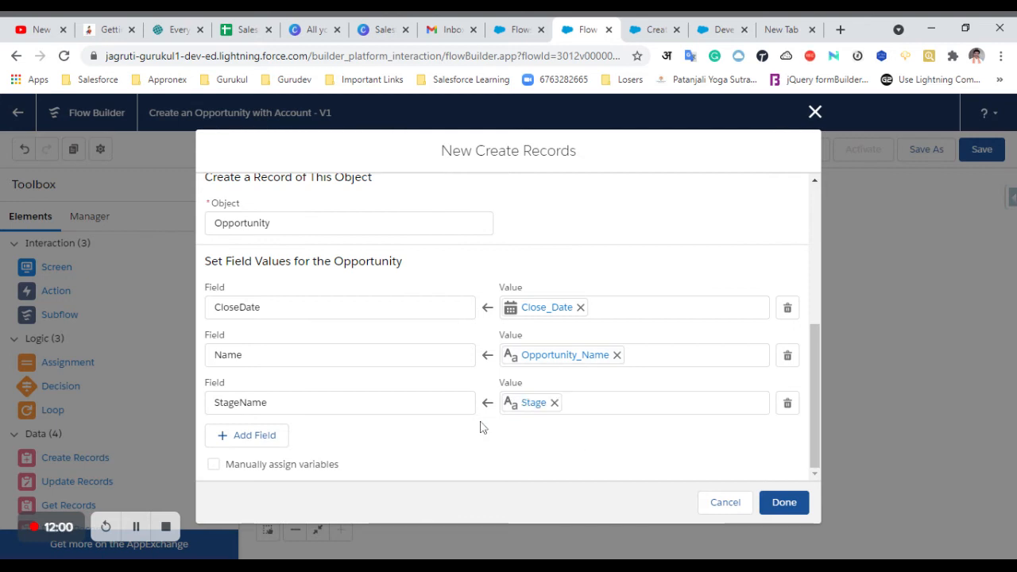
scroll(758, 407, "up", 3)
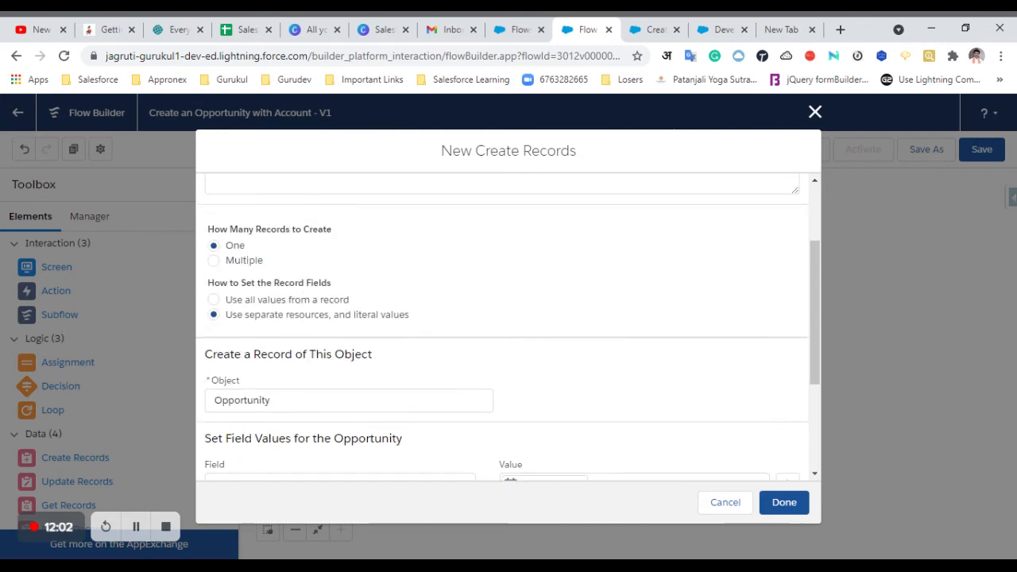
left_click(783, 503)
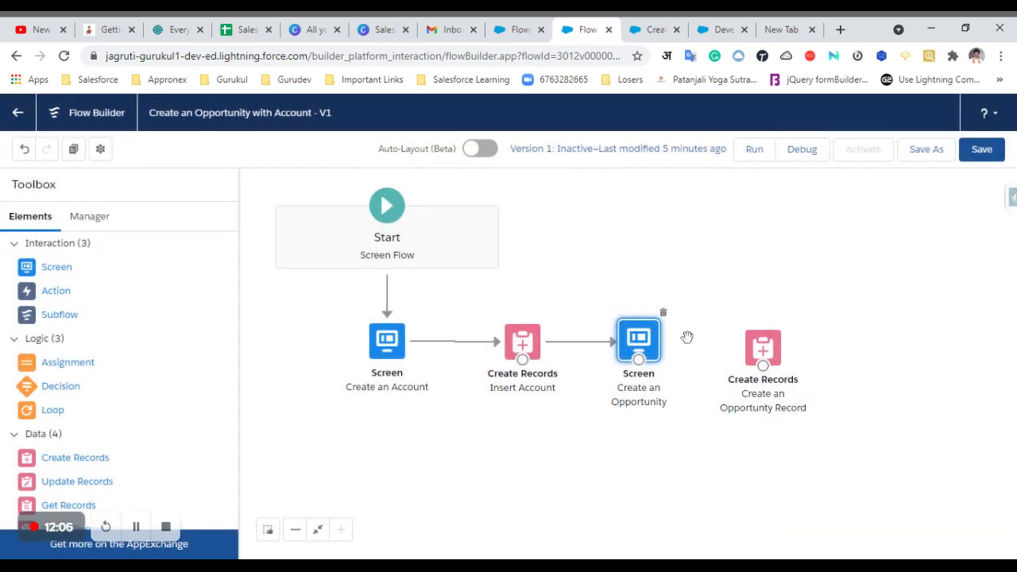
- Save the flow, dismiss the debug review warning, and connect the Create an Opportunity screen to the record step
left_click(982, 149)
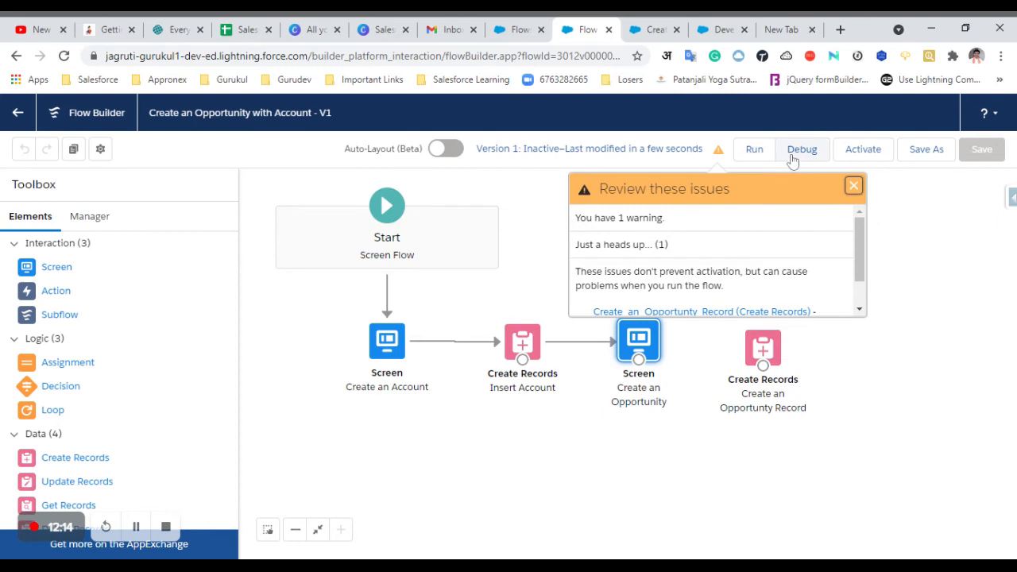
left_click(802, 150)
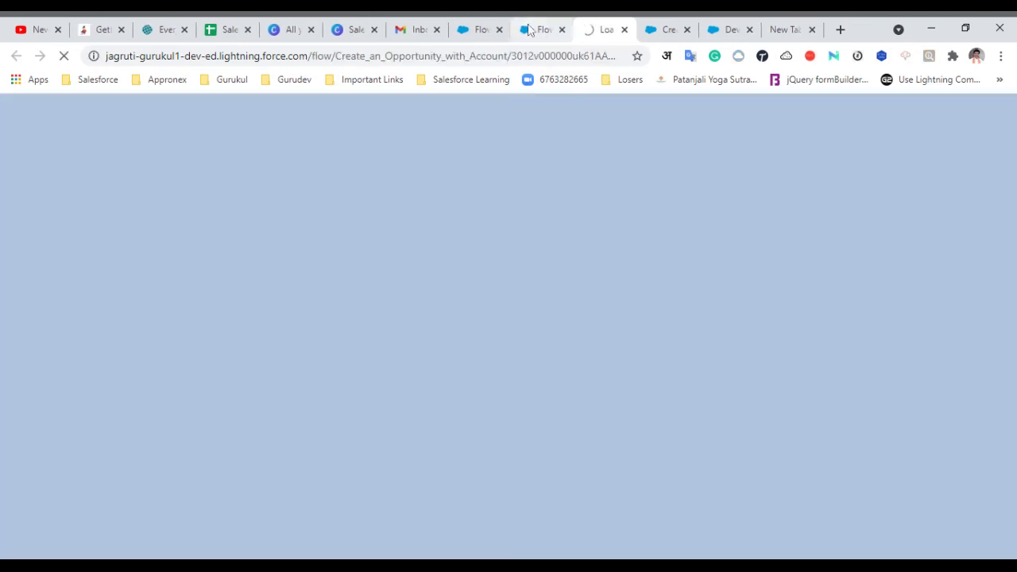
key("ctrl+shift+Tab")
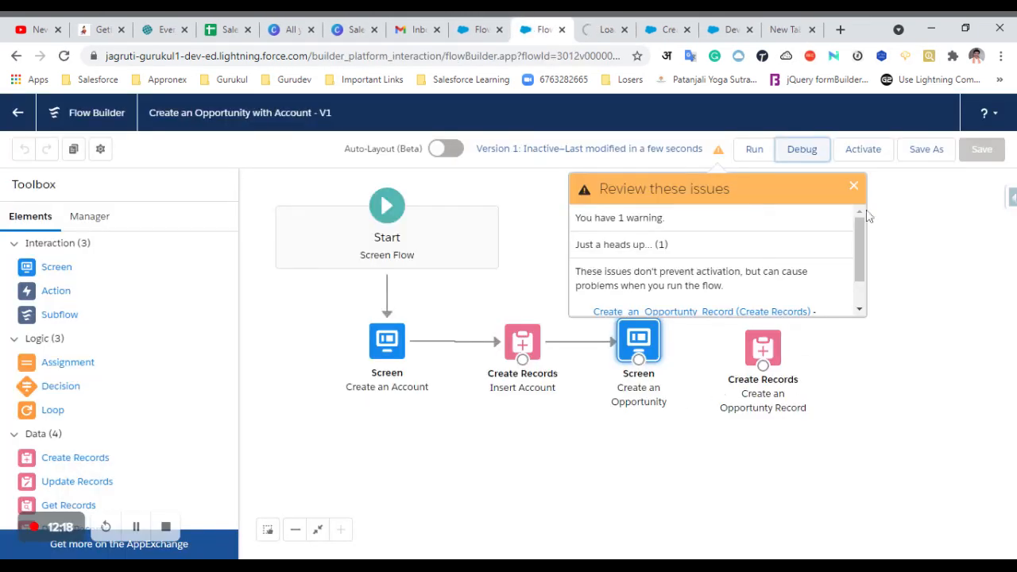
left_click(850, 190)
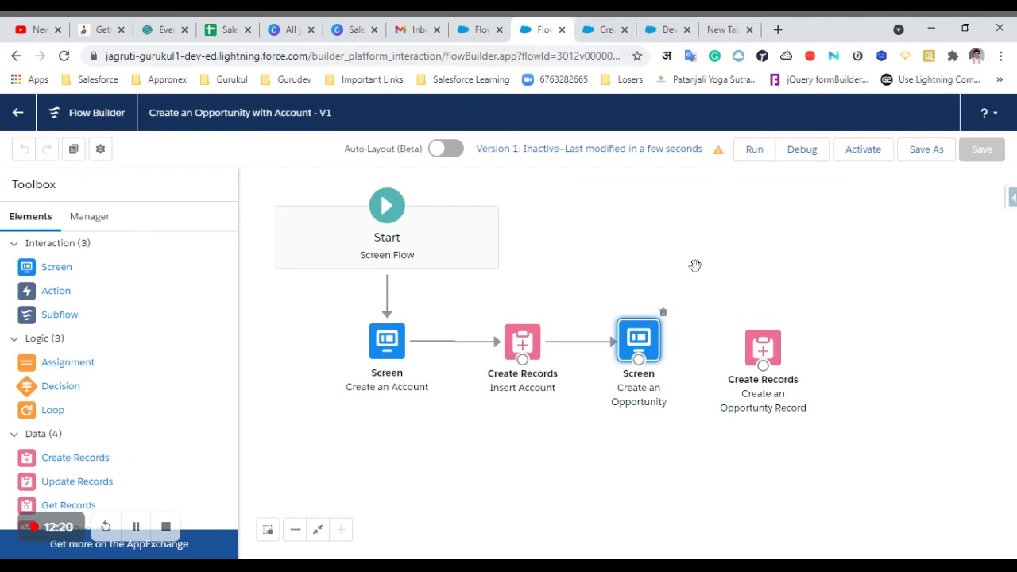
left_click_drag(639, 359, 762, 344)
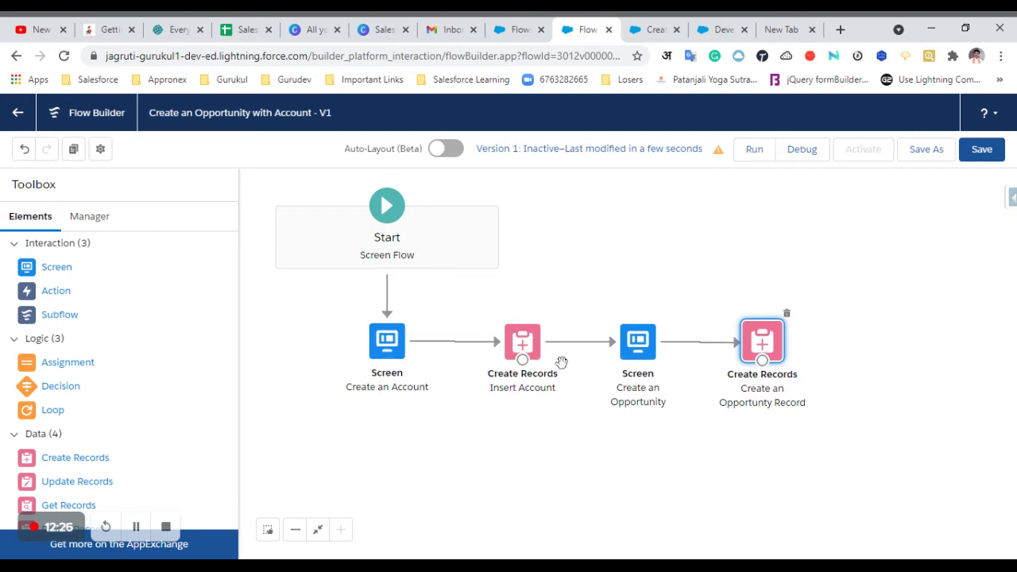
- Open the Create an Opportunity Record element and add an AccountId field mapping
double_click(762, 340)
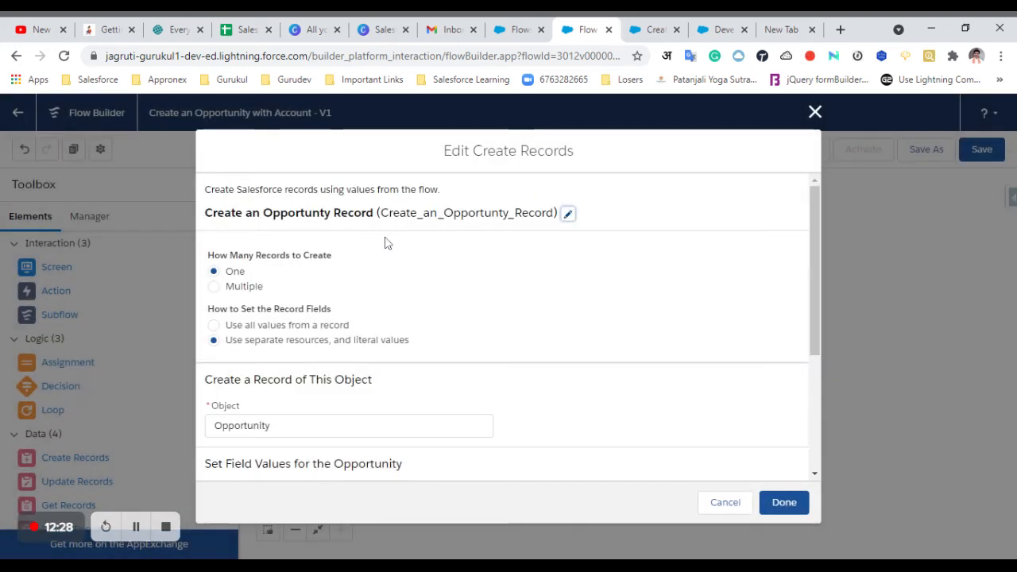
scroll(292, 391, "down", 3)
left_click(246, 437)
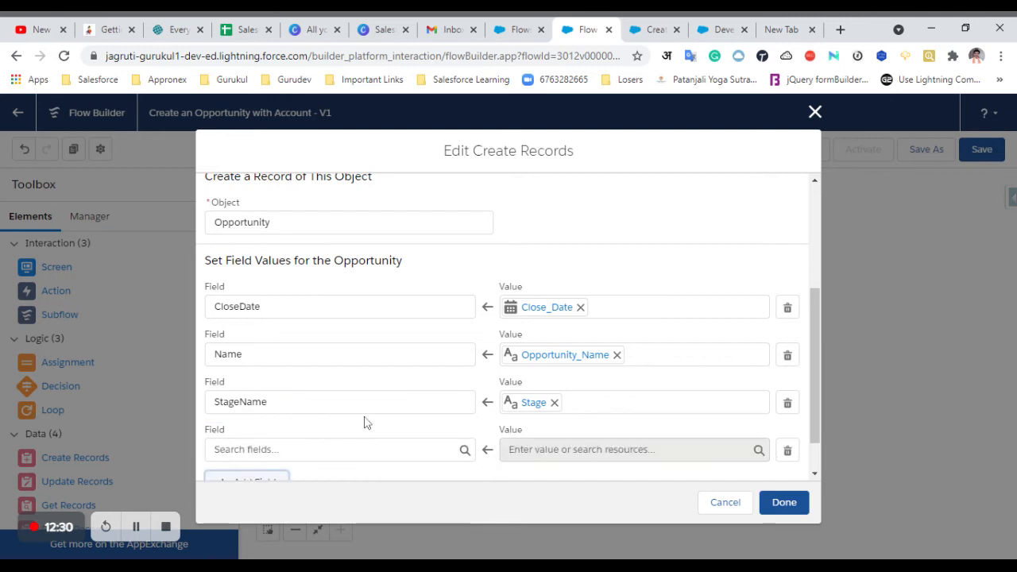
scroll(363, 421, "down", 1)
left_click(272, 403)
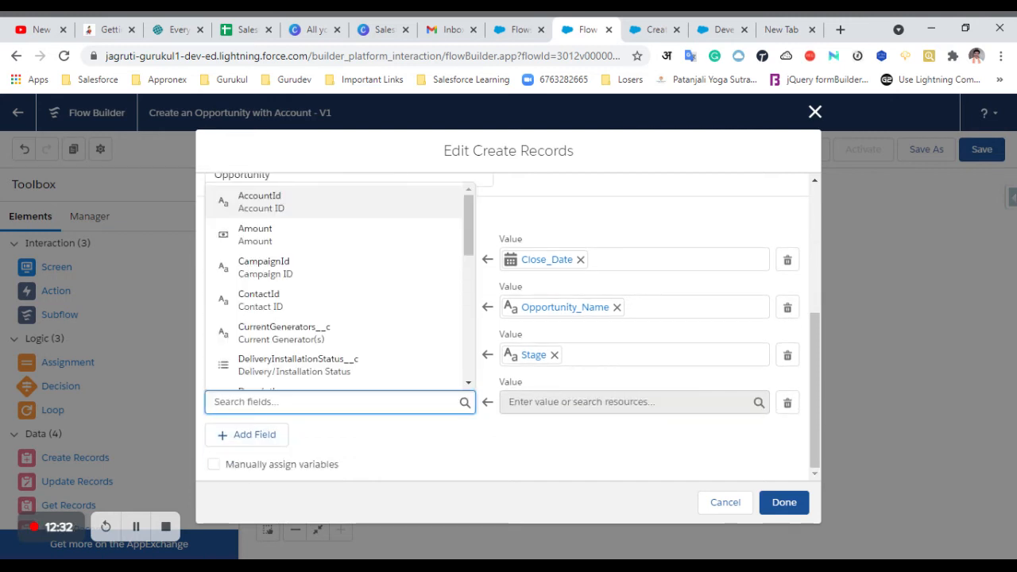
type("Acc")
left_click(274, 371)
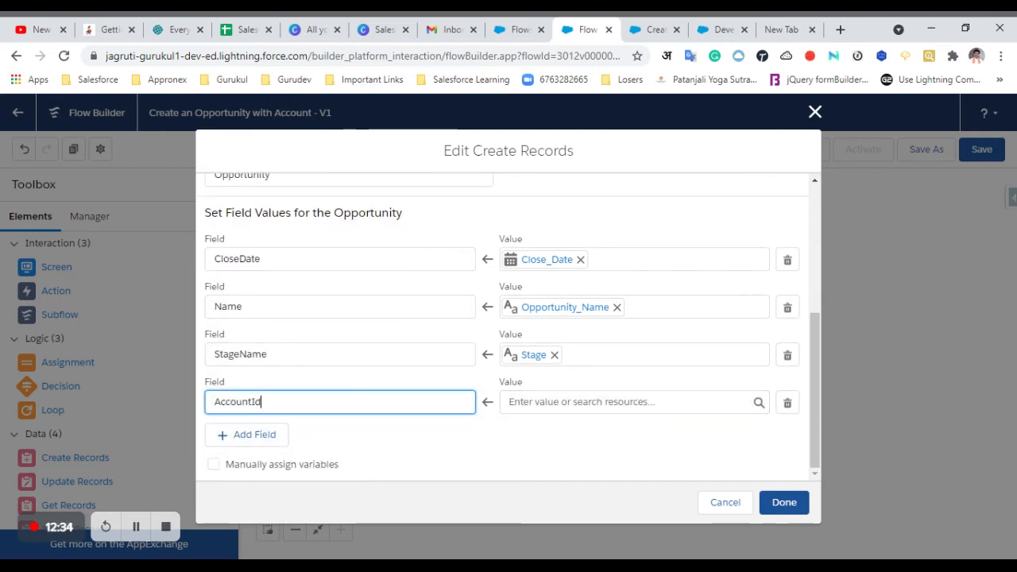
key("Tab")
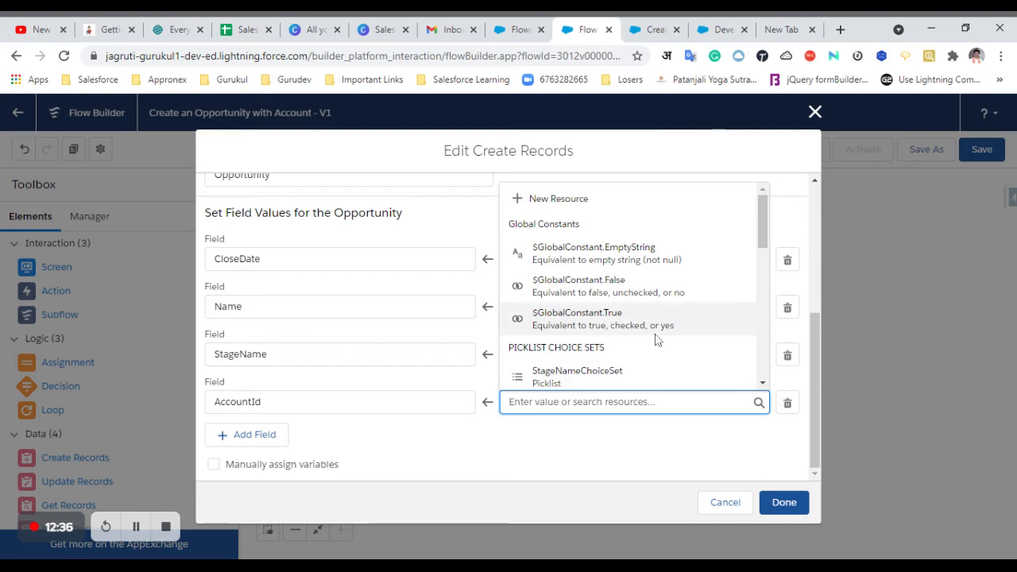
- Set AccountId's value to AccountId from Insert_Account, close the element, and save the flow
scroll(654, 338, "down", 2)
scroll(656, 339, "down", 5)
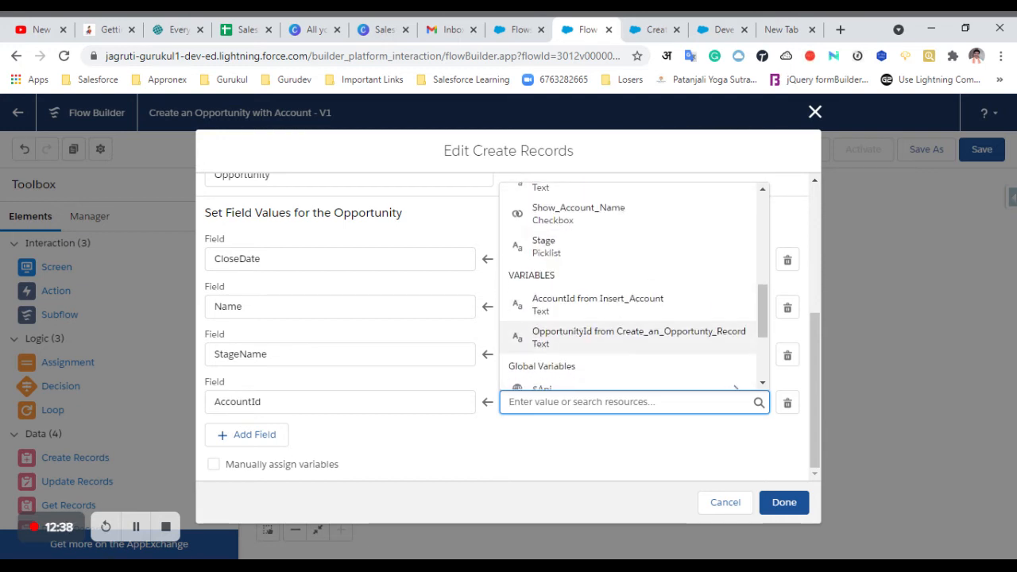
scroll(656, 340, "up", 3)
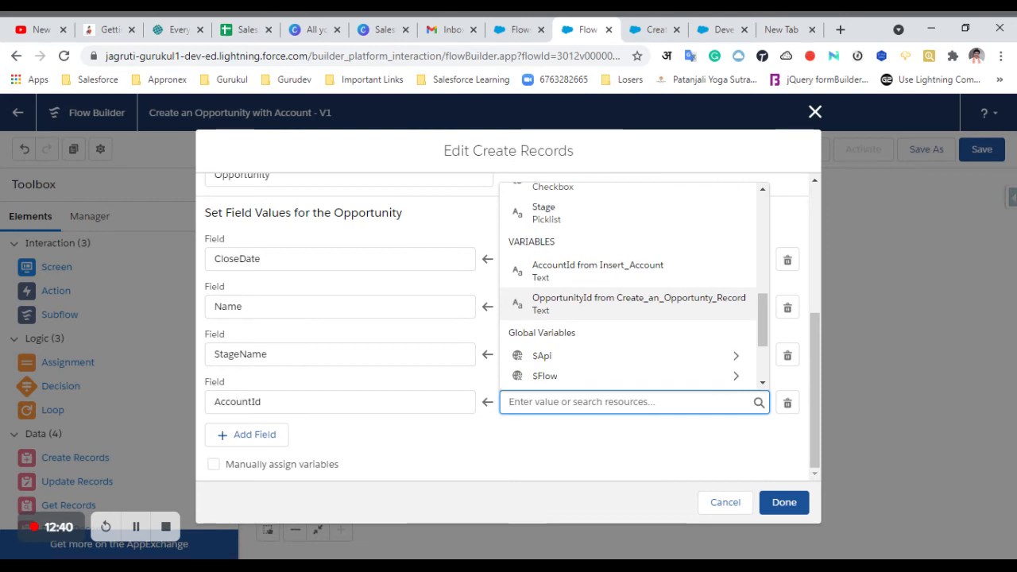
scroll(645, 251, "down", 3)
scroll(646, 251, "up", 6)
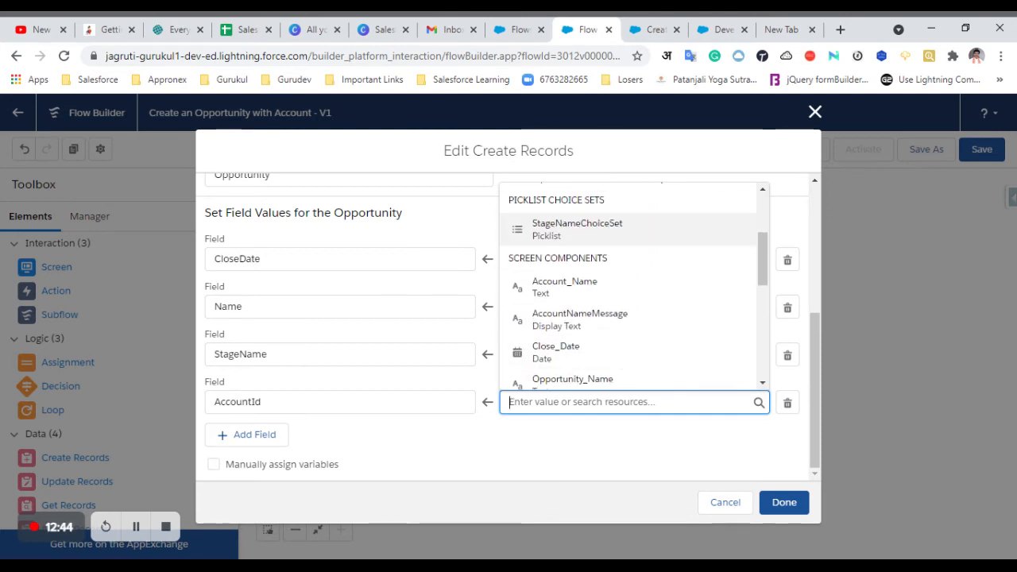
scroll(609, 304, "down", 1)
scroll(609, 304, "down", 3)
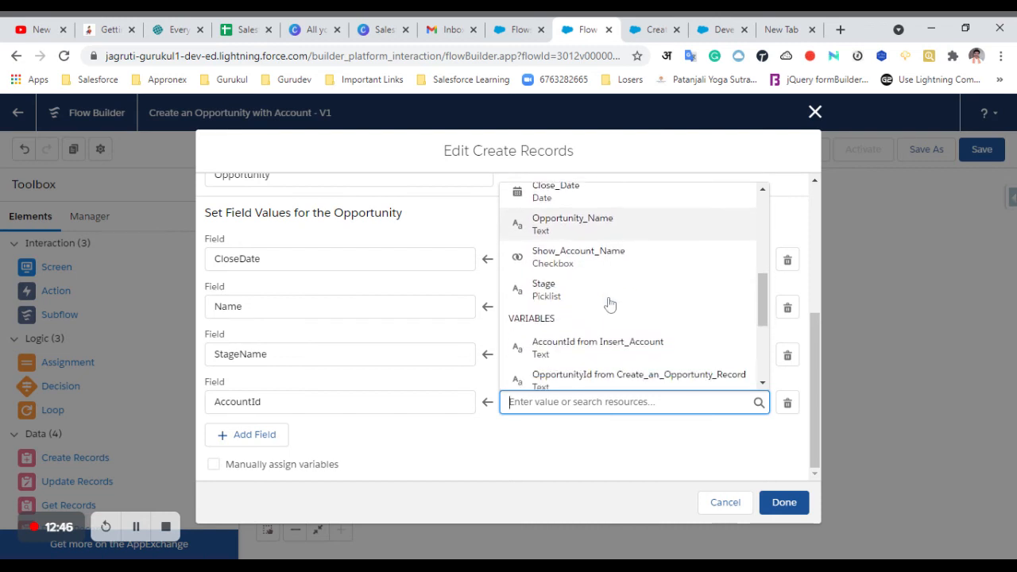
scroll(606, 352, "down", 1)
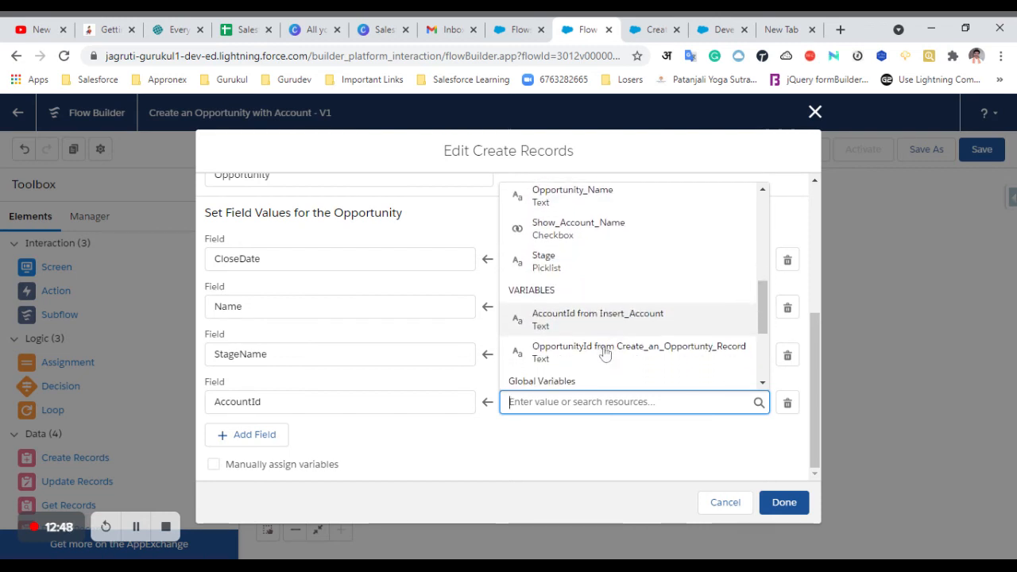
left_click(540, 324)
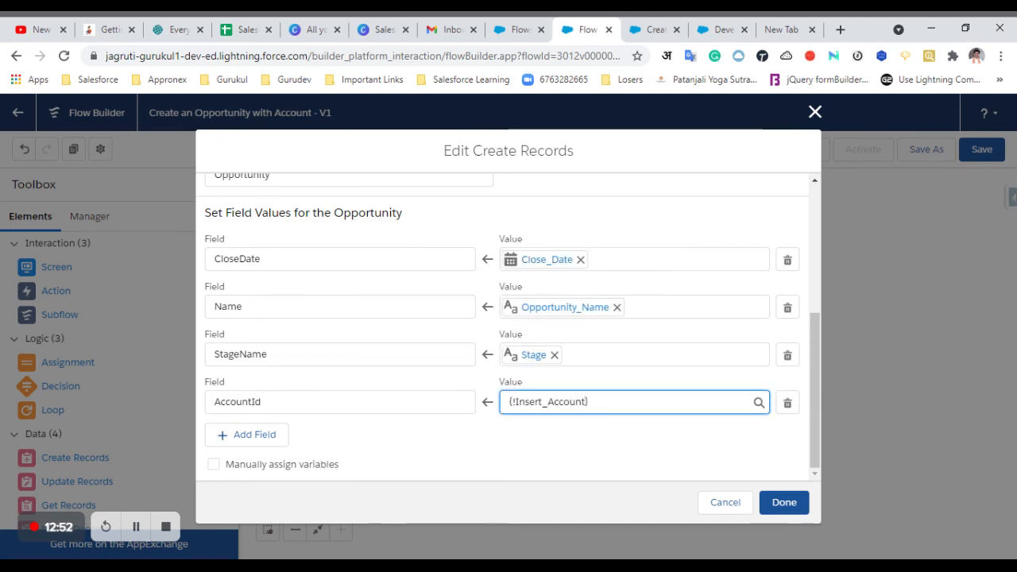
key("ctrl+a")
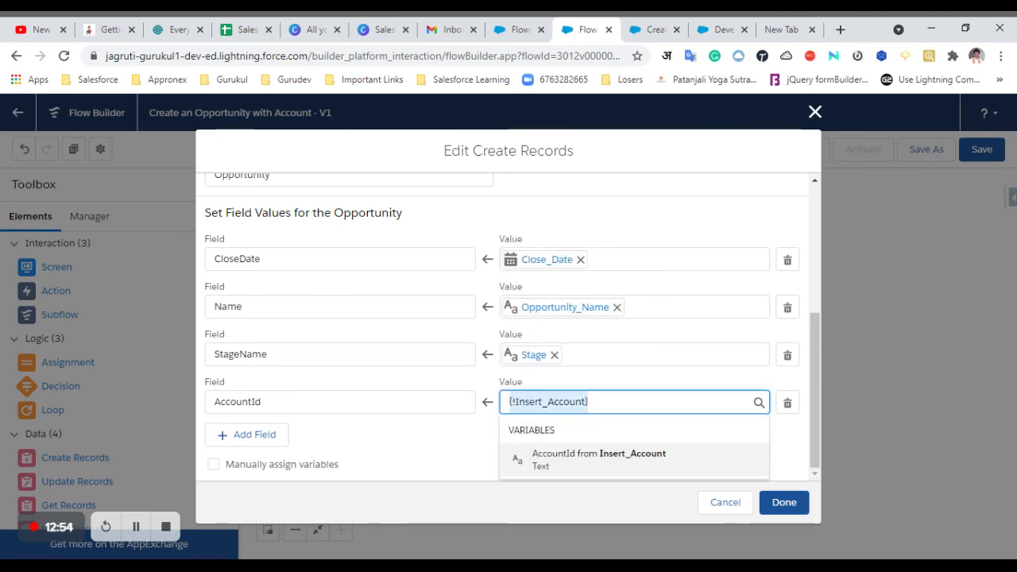
left_click(434, 466)
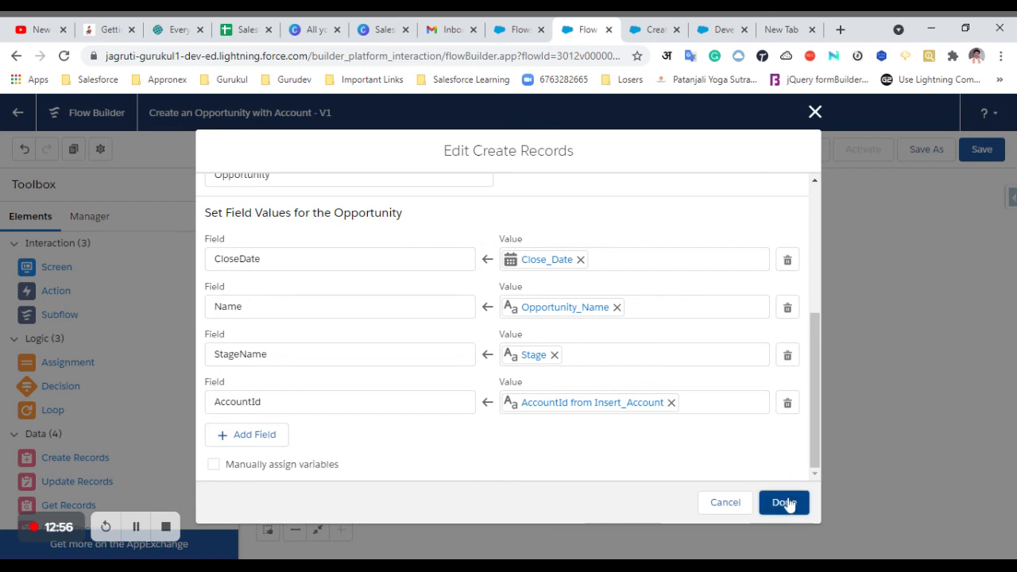
left_click(784, 502)
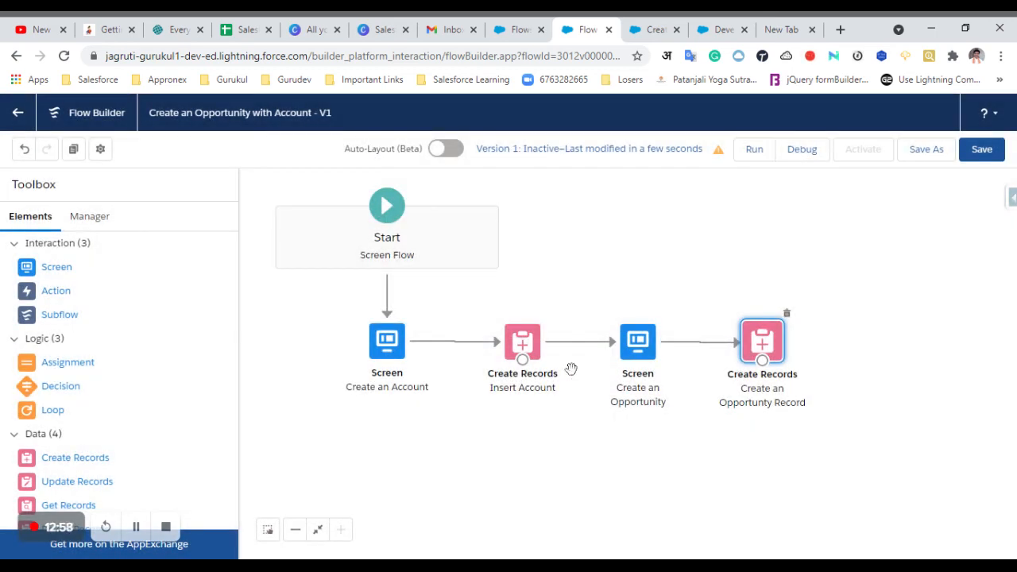
left_click(984, 153)
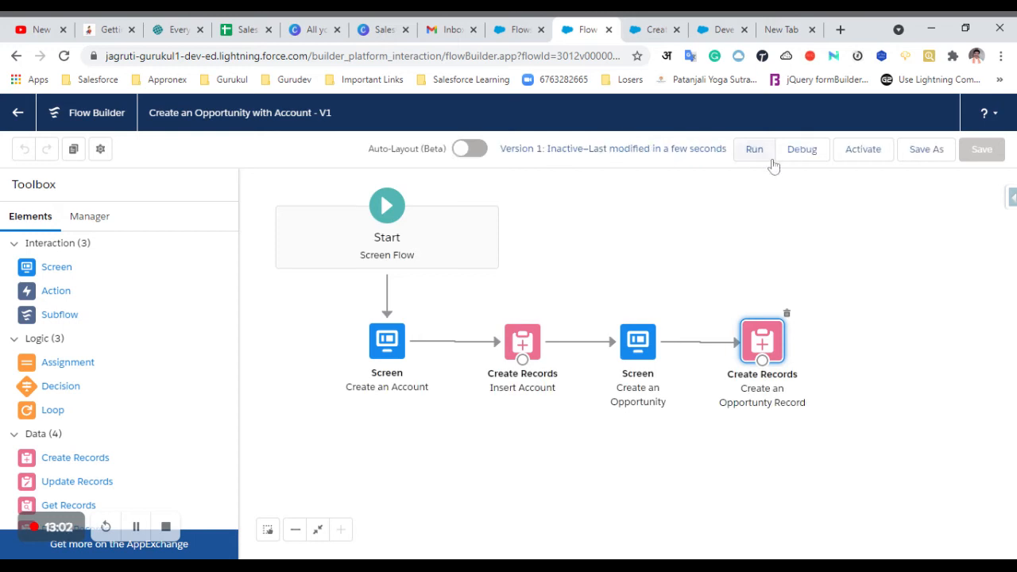
- Run the flow and continue past the Account Name screen
left_click(755, 152)
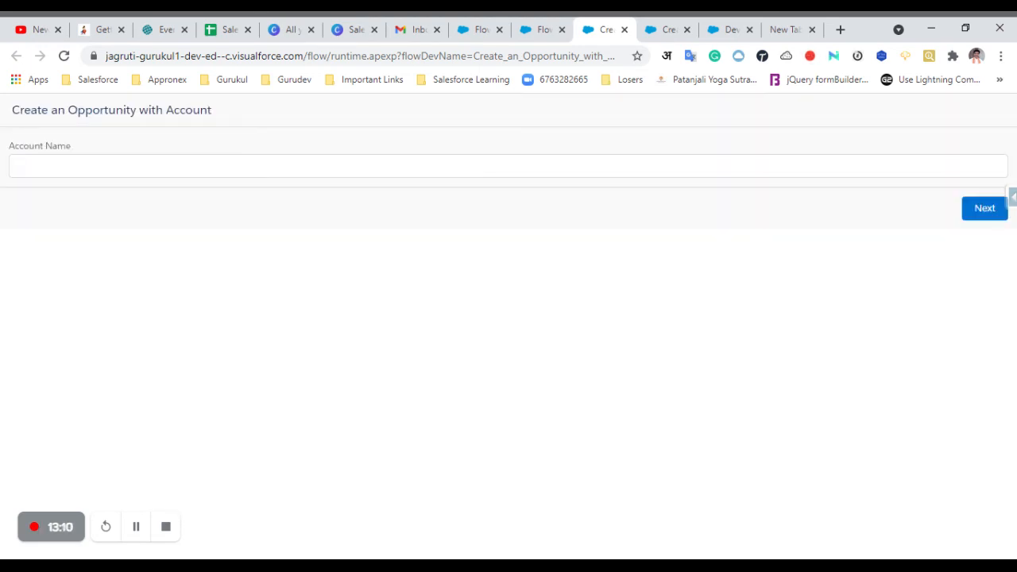
left_click(246, 166)
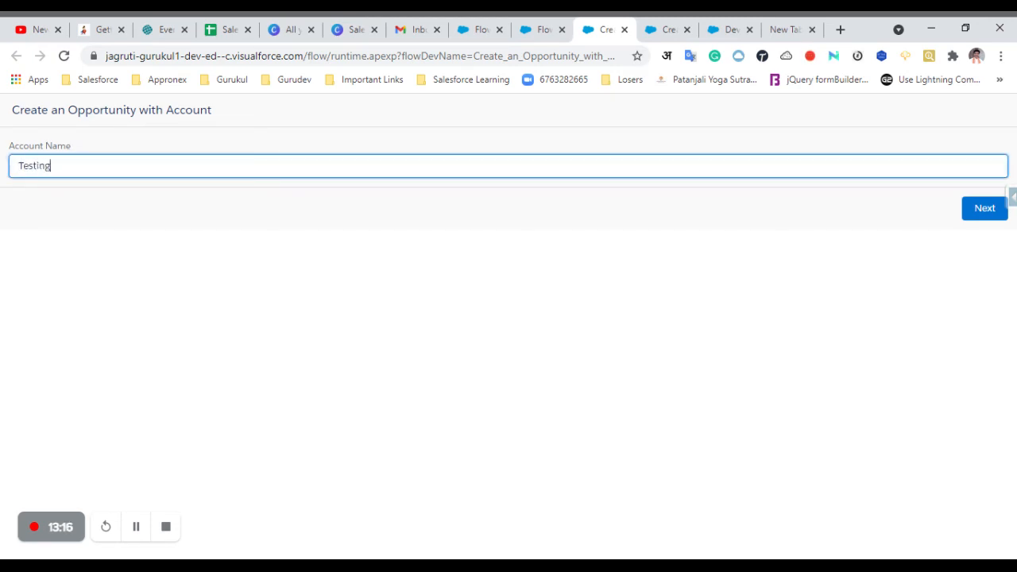
left_click(983, 208)
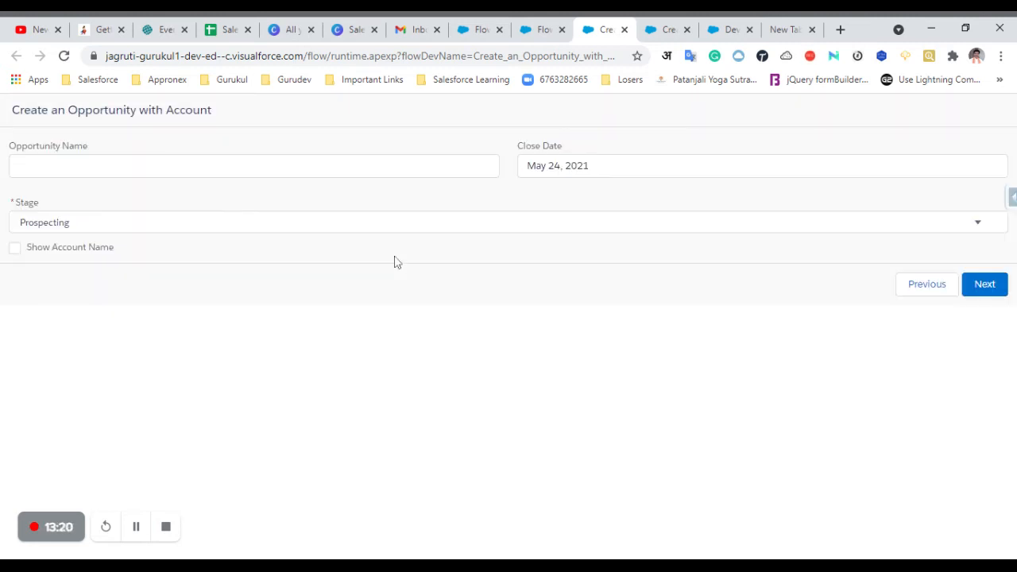
- Toggle Show Account Name on to reveal the account name message, then off again
left_click(127, 170)
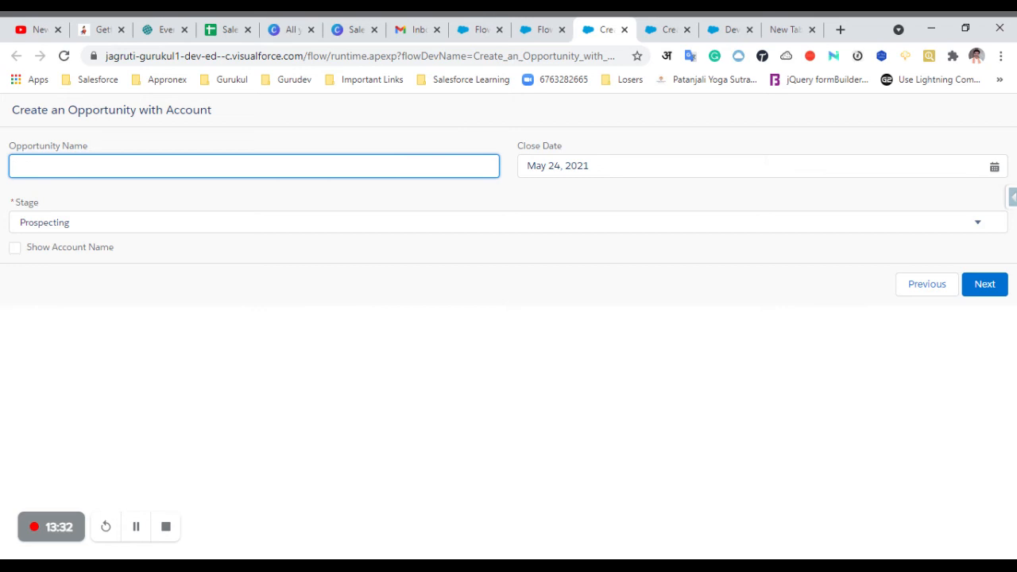
left_click(16, 251)
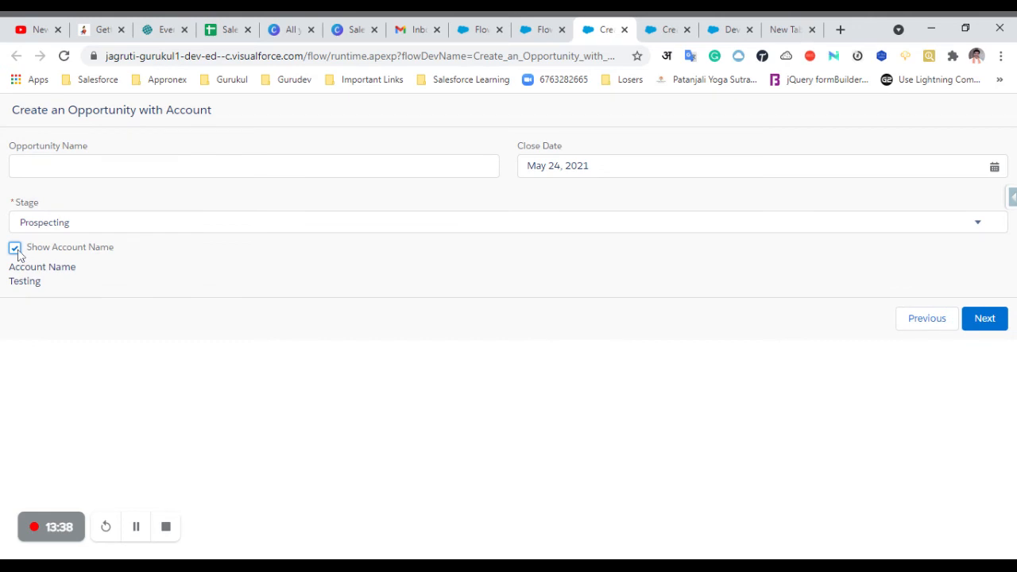
left_click_drag(42, 282, 6, 277)
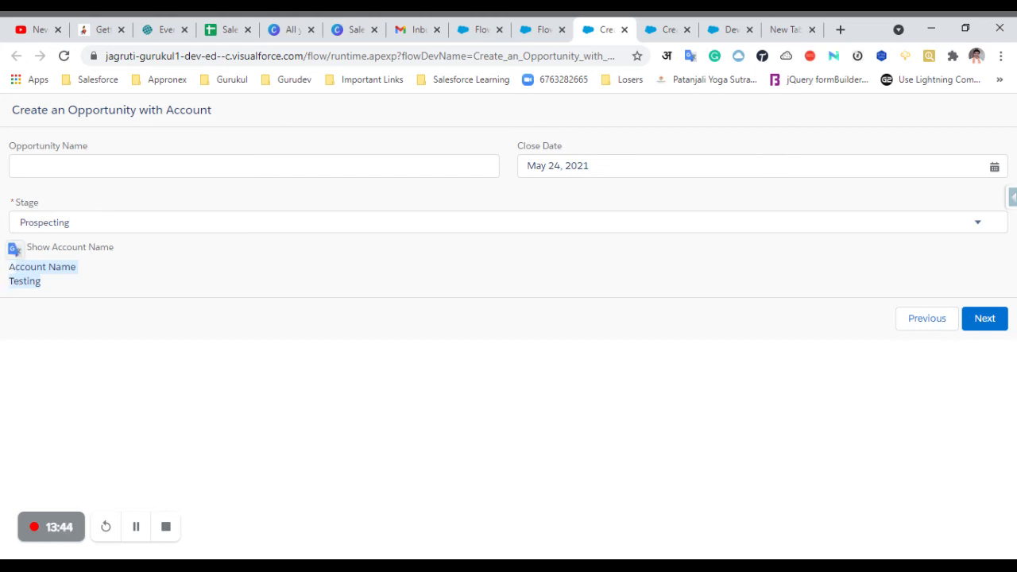
triple_click(63, 269)
left_click(15, 249)
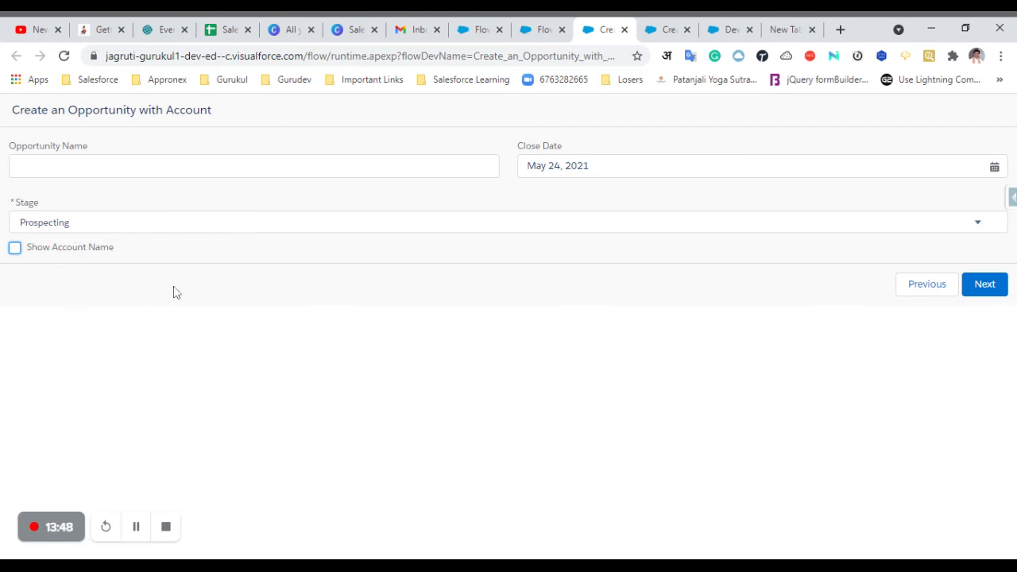
- Enter Opportunity Name 'Testing Opp', choose Stage Proposal/Price Quote, and submit the screen
left_click(72, 164)
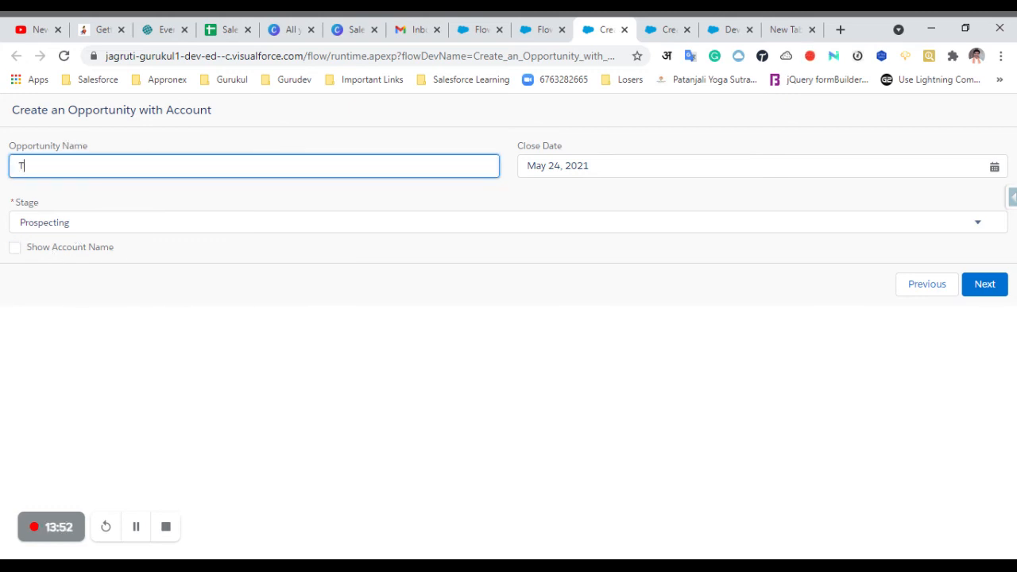
type("Testing Opp")
left_click(594, 229)
left_click(465, 315)
left_click(990, 288)
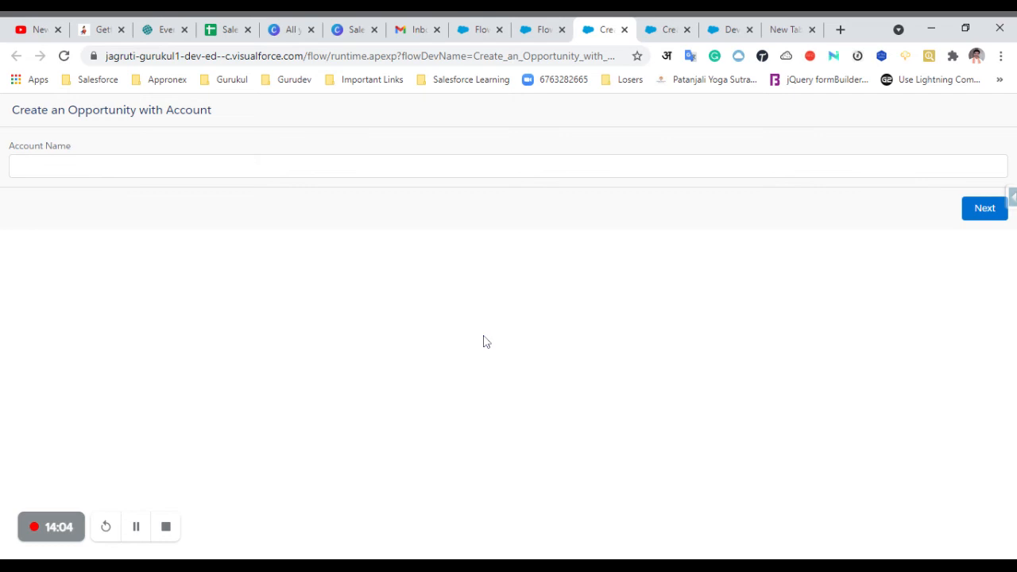
left_click(479, 29)
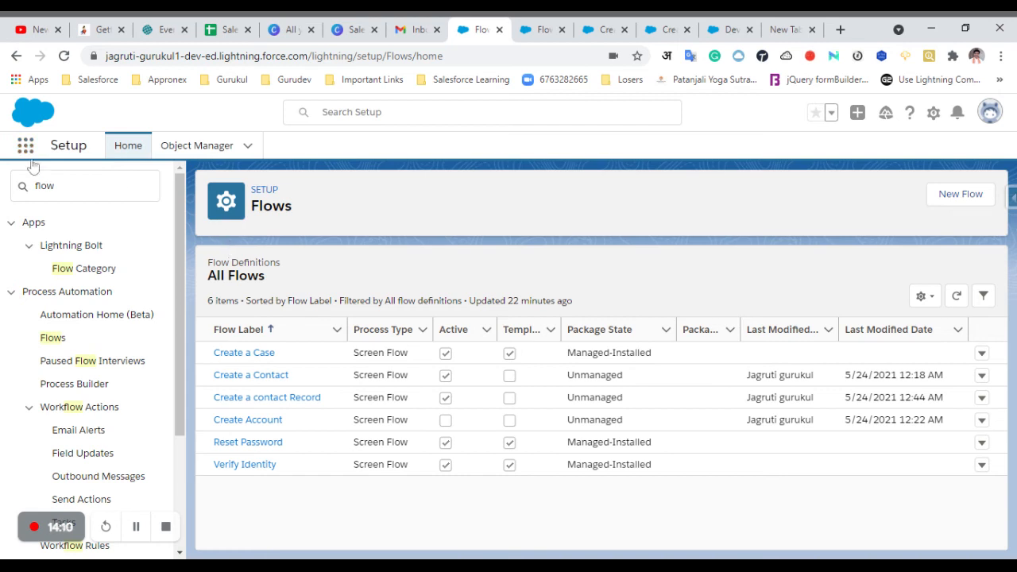
- Confirm in Opportunities that Testing Opp exists under account Testing, then return to Flow Builder
left_click(26, 145)
type("o")
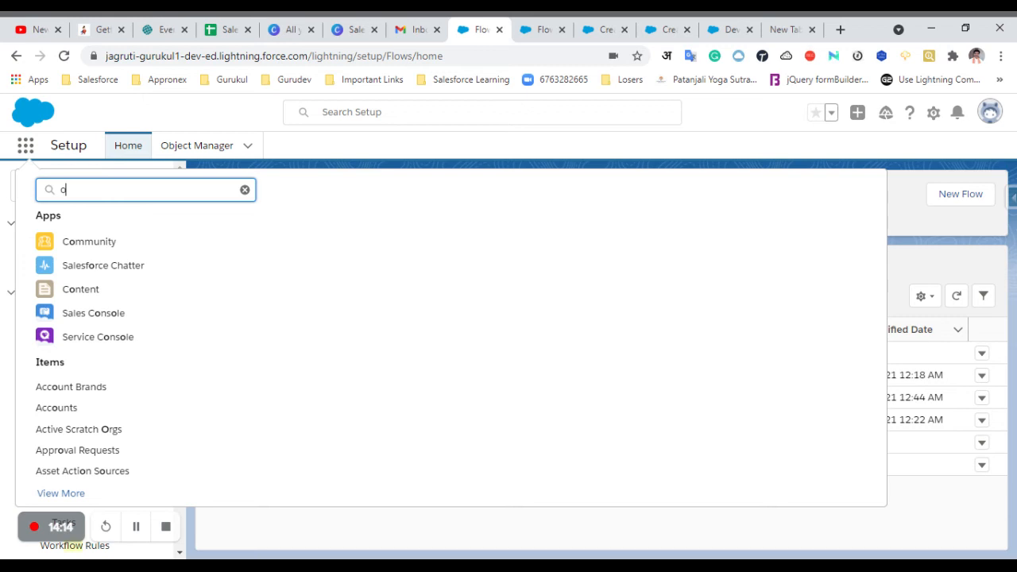
type("pp")
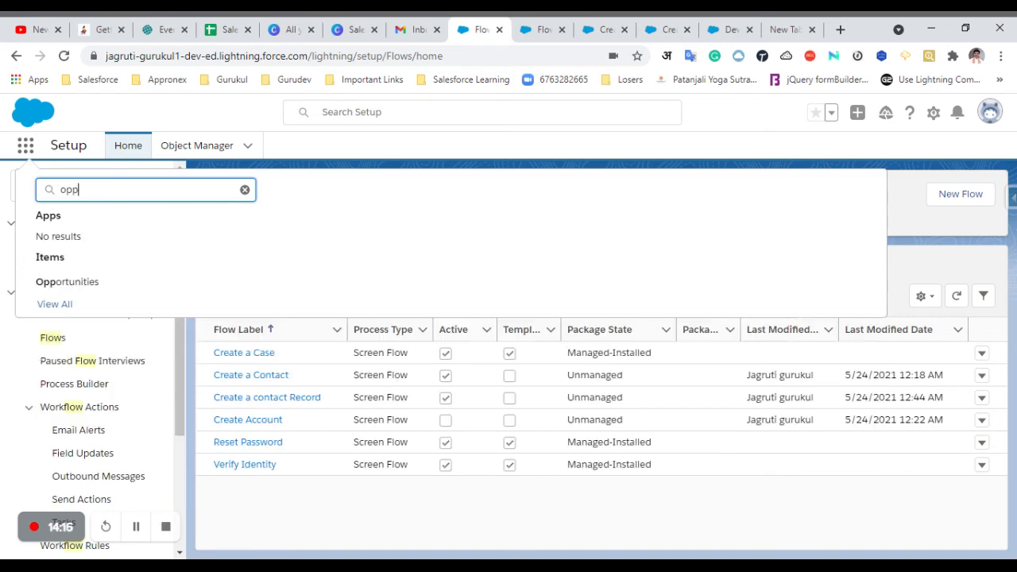
left_click(79, 282)
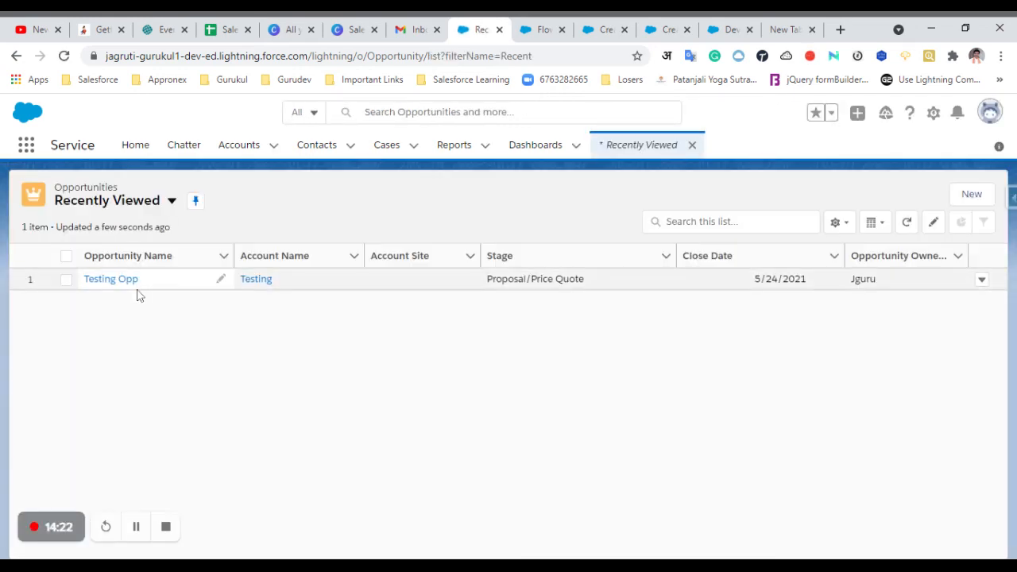
left_click(119, 286)
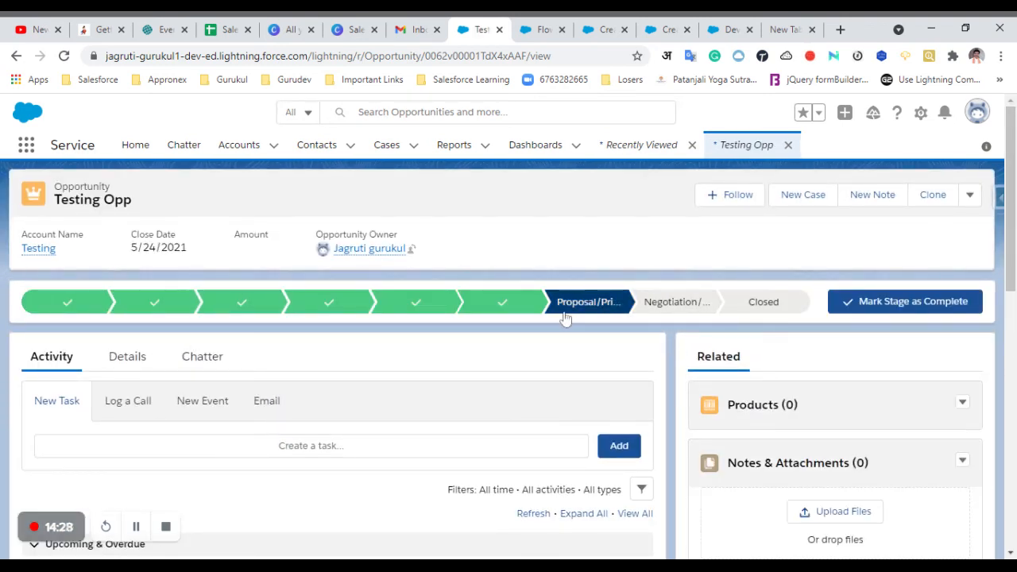
scroll(466, 366, "down", 1)
scroll(265, 348, "up", 1)
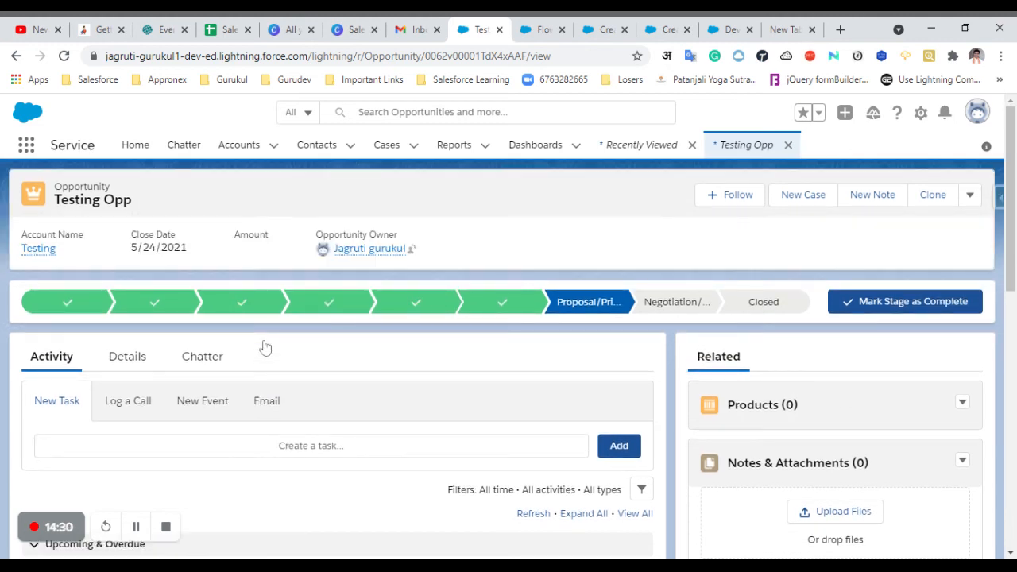
left_click(540, 29)
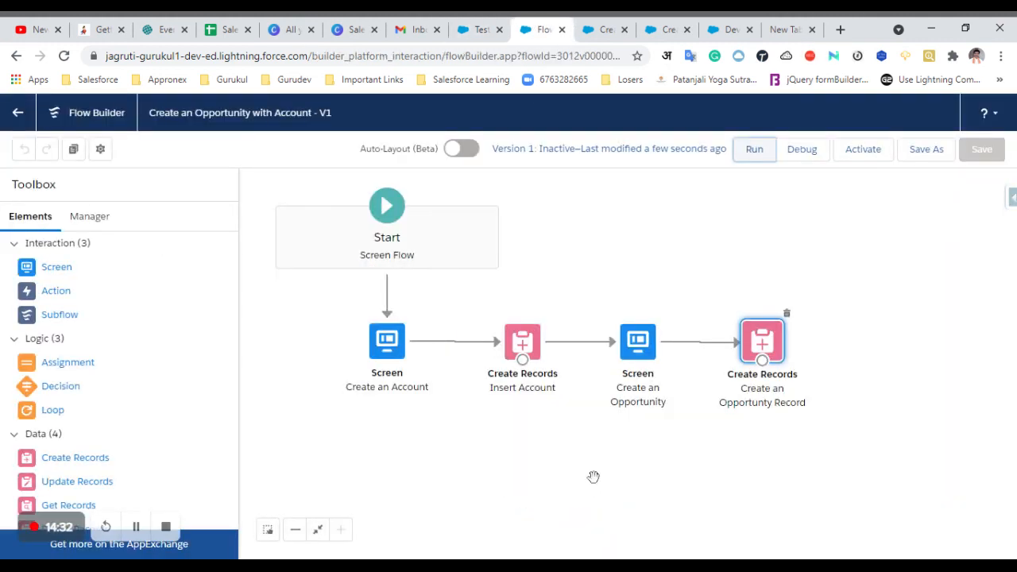
- Drag Insert Account lower and the Create an Opportunity screen down and to the right
left_click(394, 354)
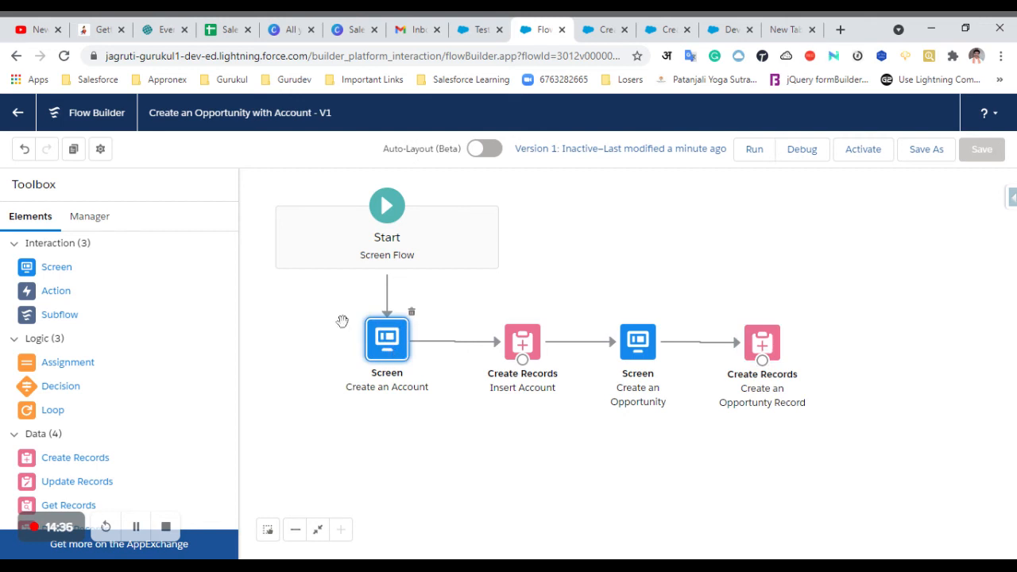
double_click(377, 358)
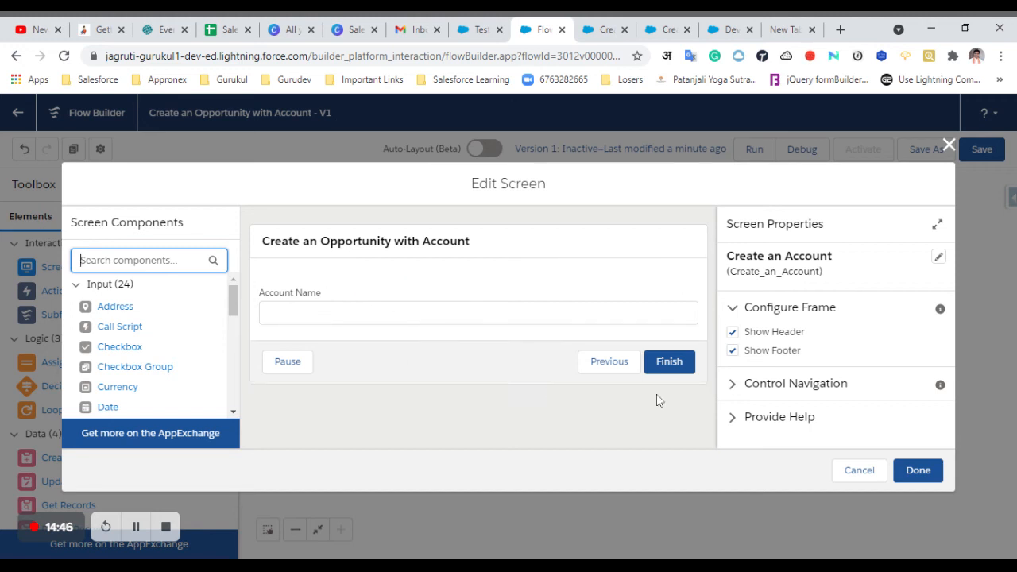
left_click(868, 473)
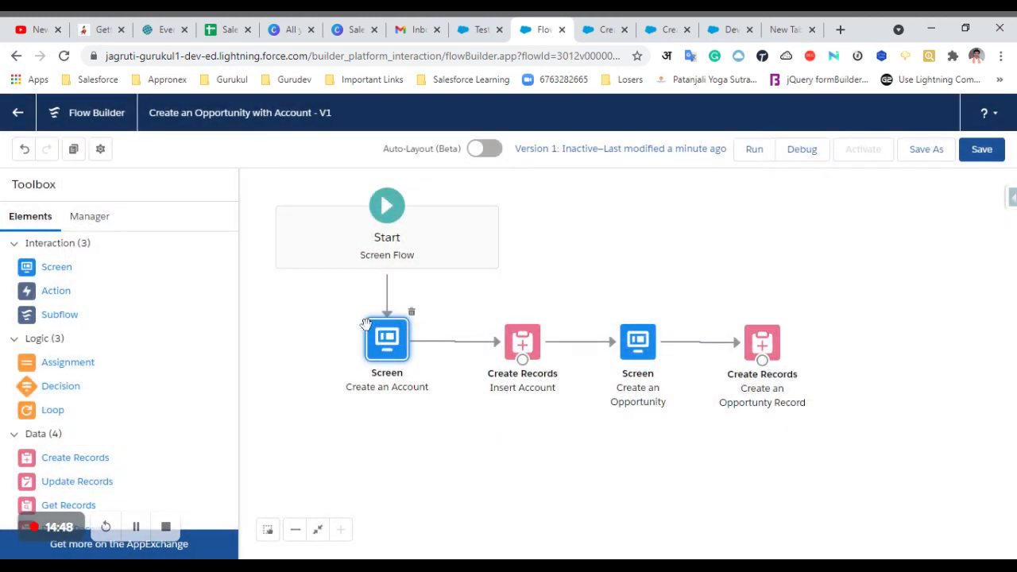
left_click_drag(524, 341, 534, 455)
left_click_drag(627, 343, 755, 476)
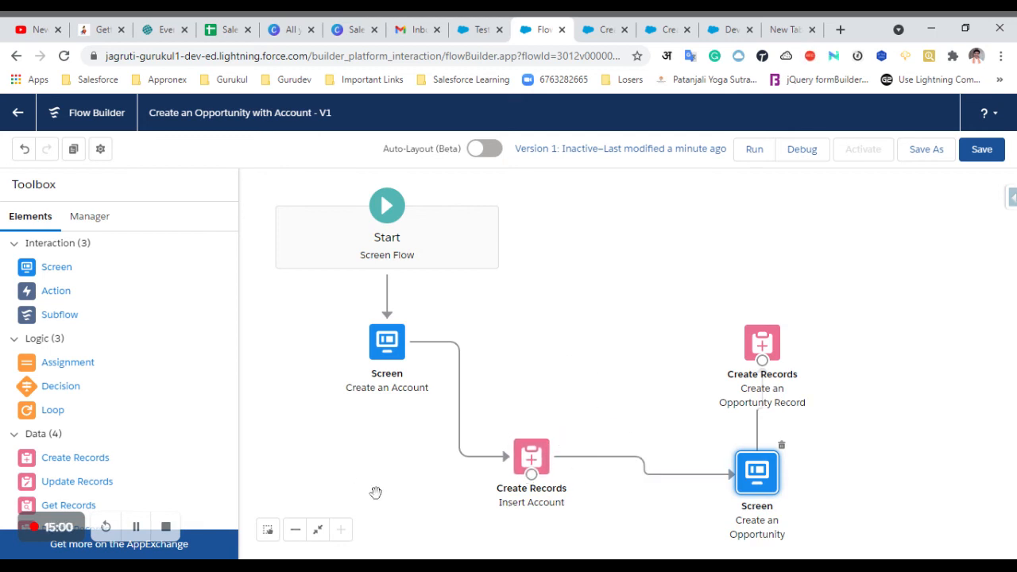
- Add a Skip Account Creation checkbox below Account Name, defaulting to $GlobalConstant.False
double_click(394, 350)
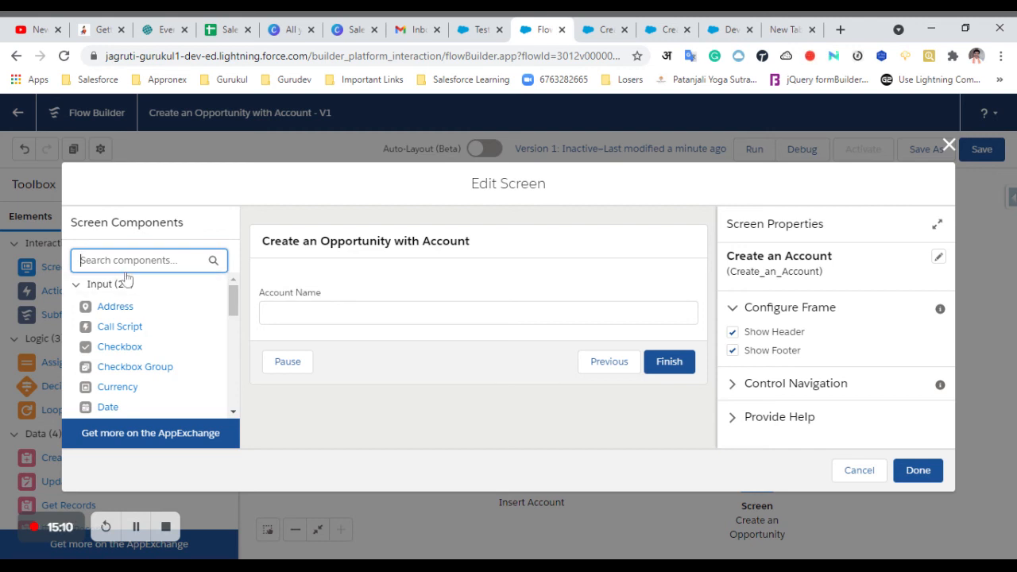
type("che")
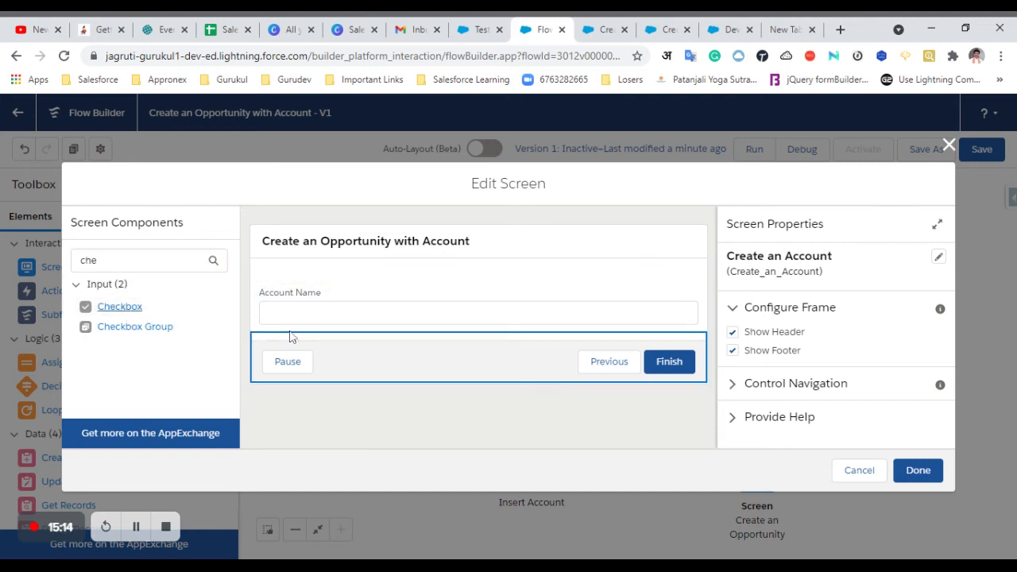
left_click_drag(139, 316, 297, 336)
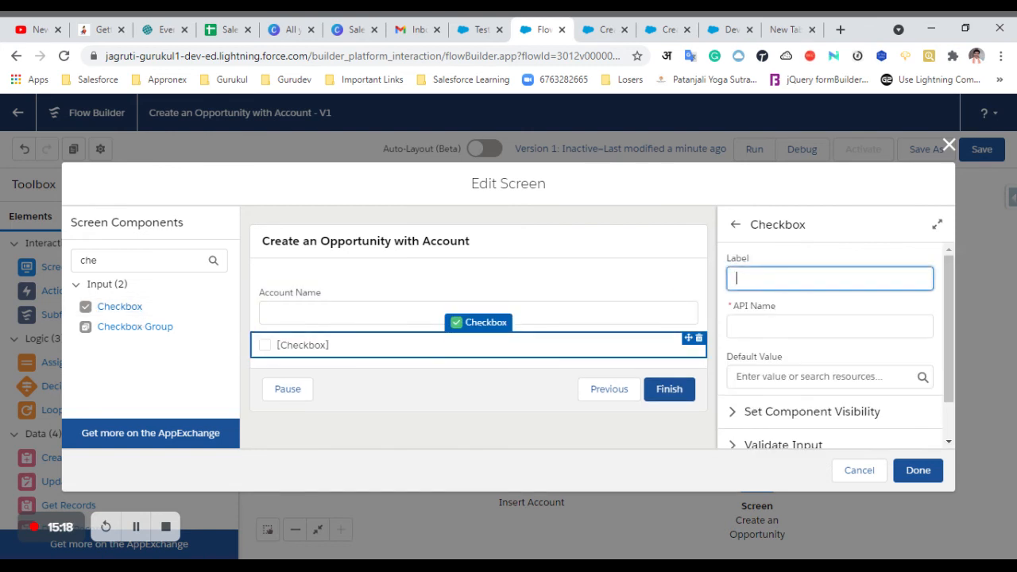
type("Skip Account Creation")
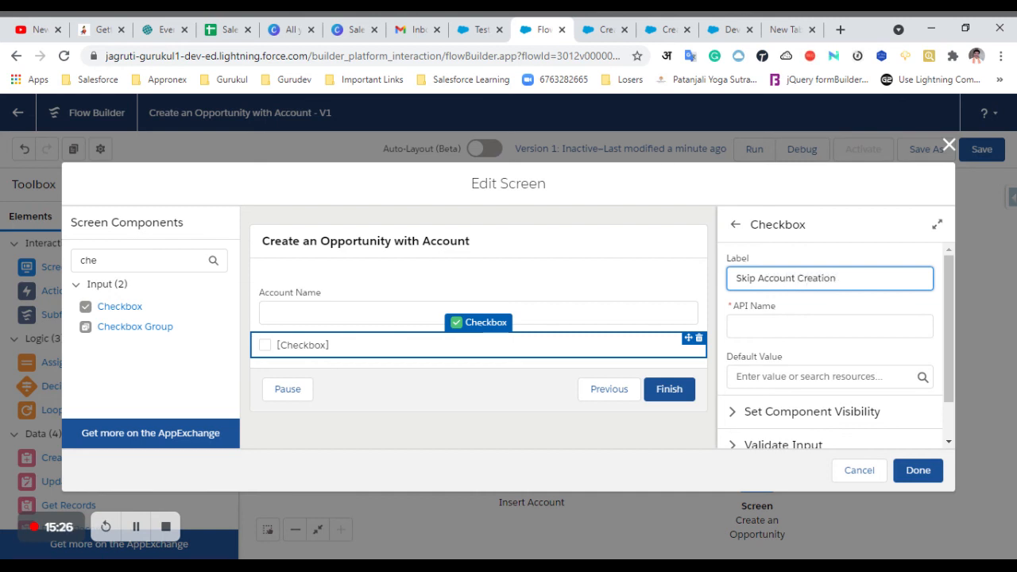
left_click(860, 257)
scroll(807, 355, "down", 1)
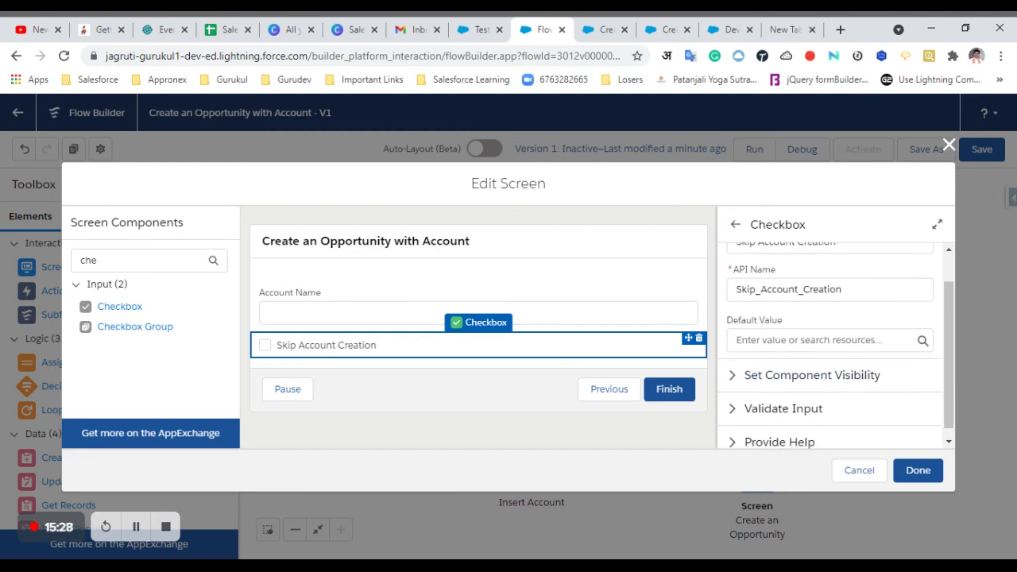
left_click(794, 339)
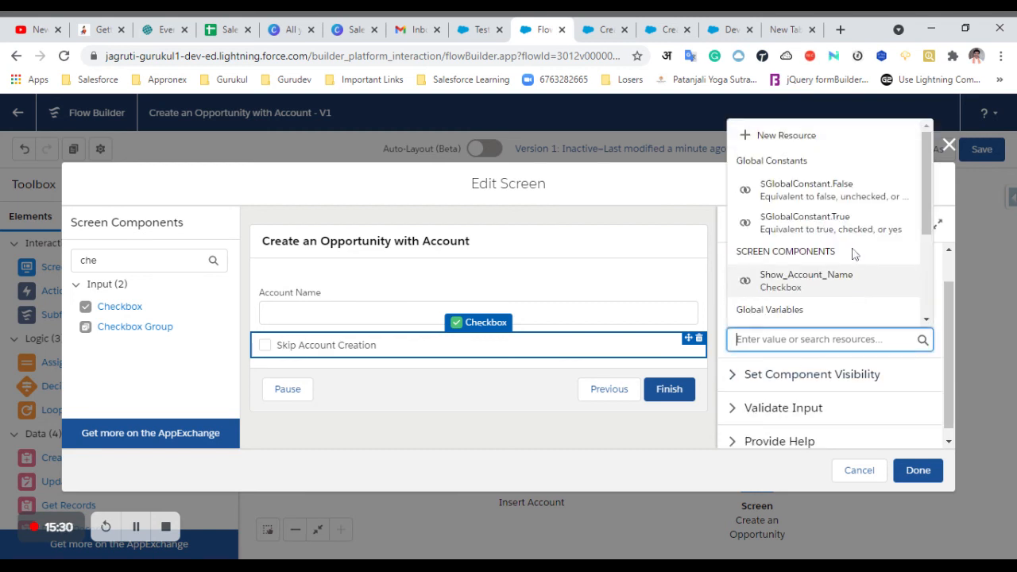
left_click(840, 208)
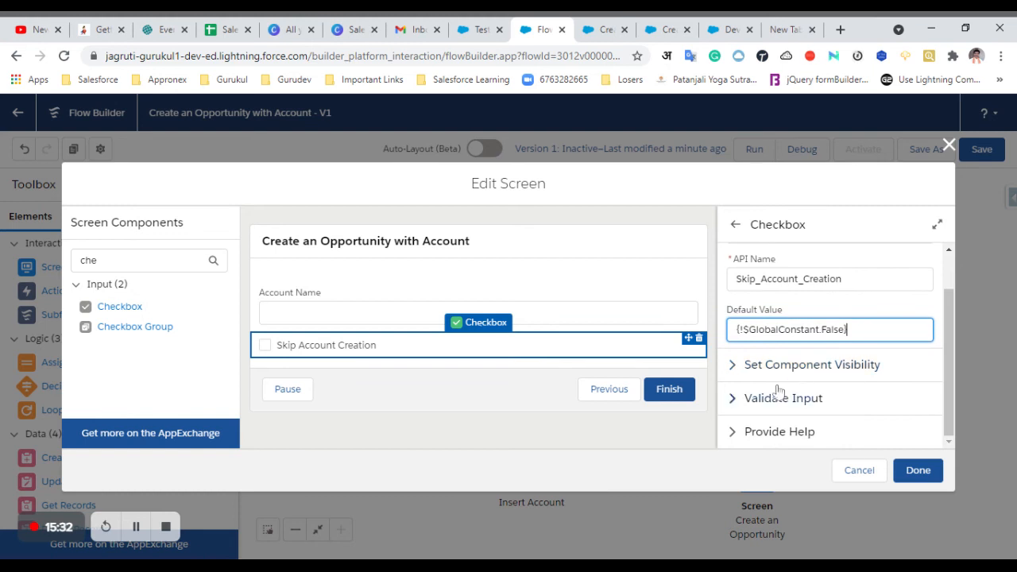
left_click(912, 470)
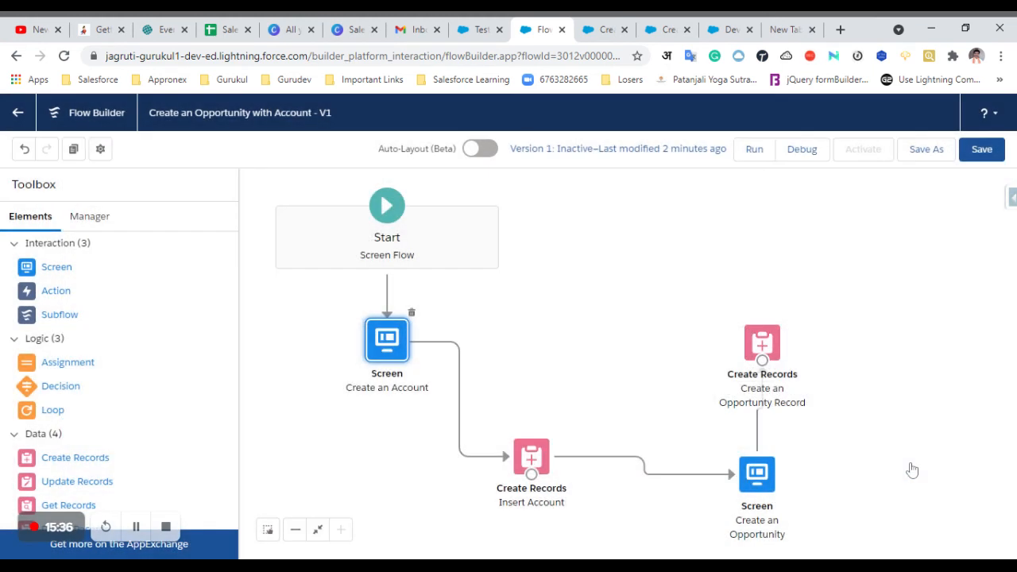
- Delete the Create an Account to Insert Account connector and drop a Decision element onto the canvas
left_click(459, 403)
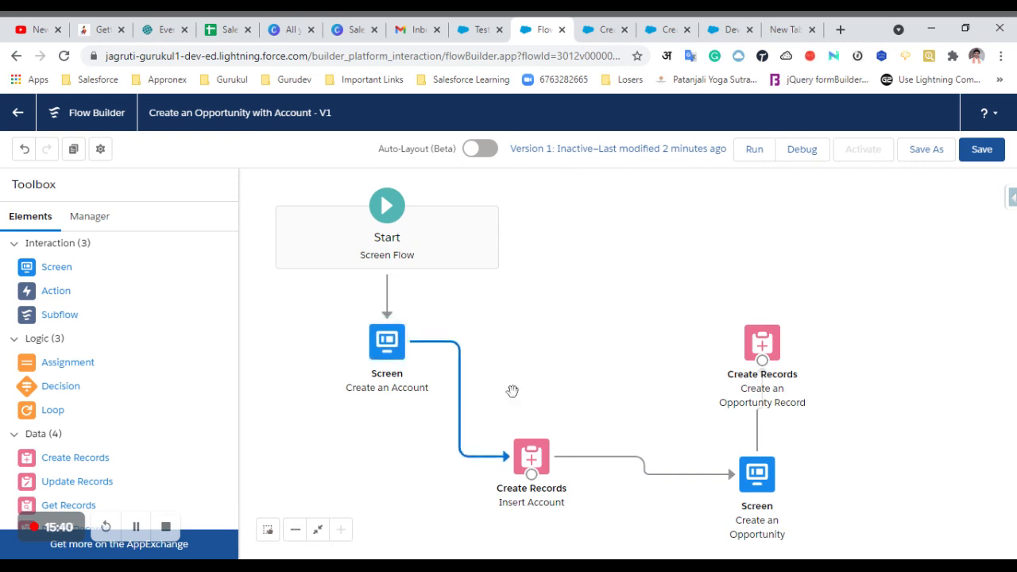
left_click(513, 342)
left_click(461, 350)
key("Delete")
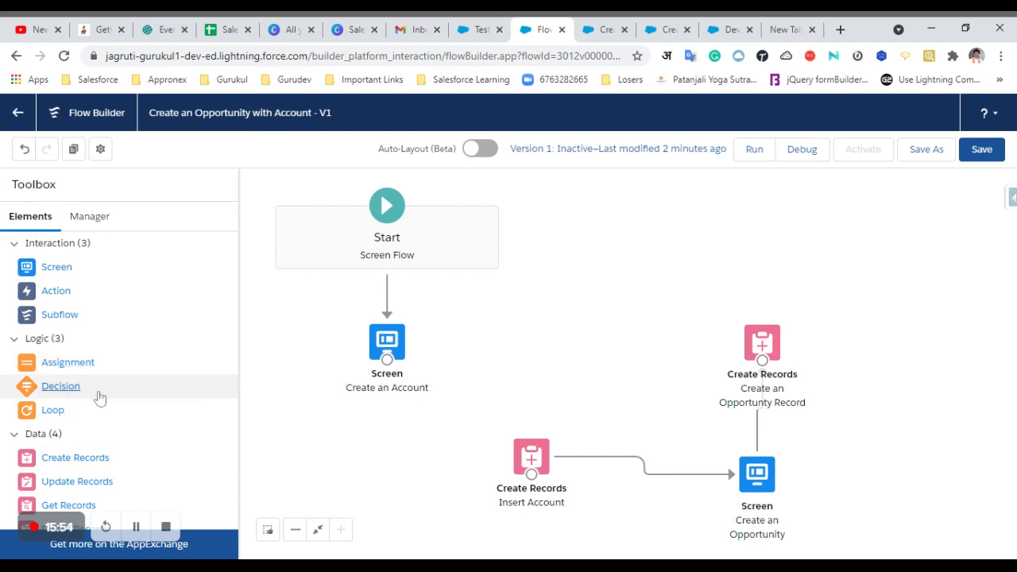
left_click_drag(100, 397, 482, 367)
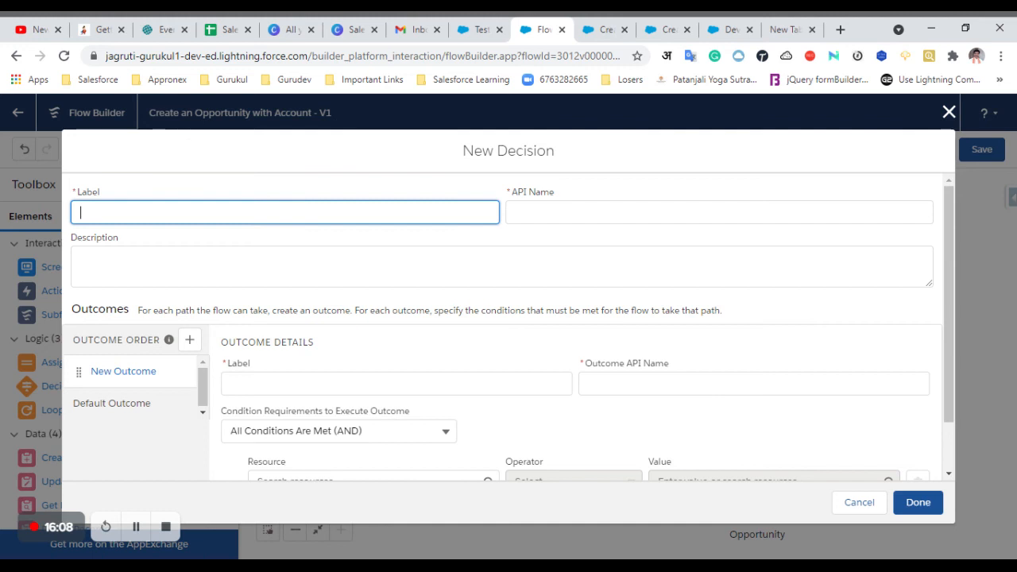
- Label the decision 'Check Account Creation' and add an outcome named 'Create Account'
type("Check Account Creation")
left_click(227, 199)
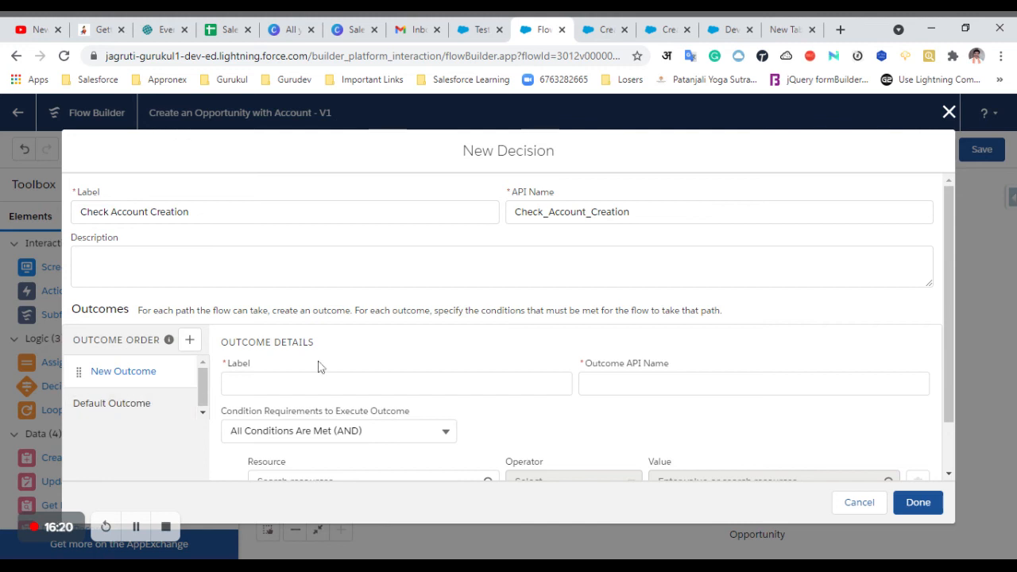
left_click(236, 383)
type("Cre")
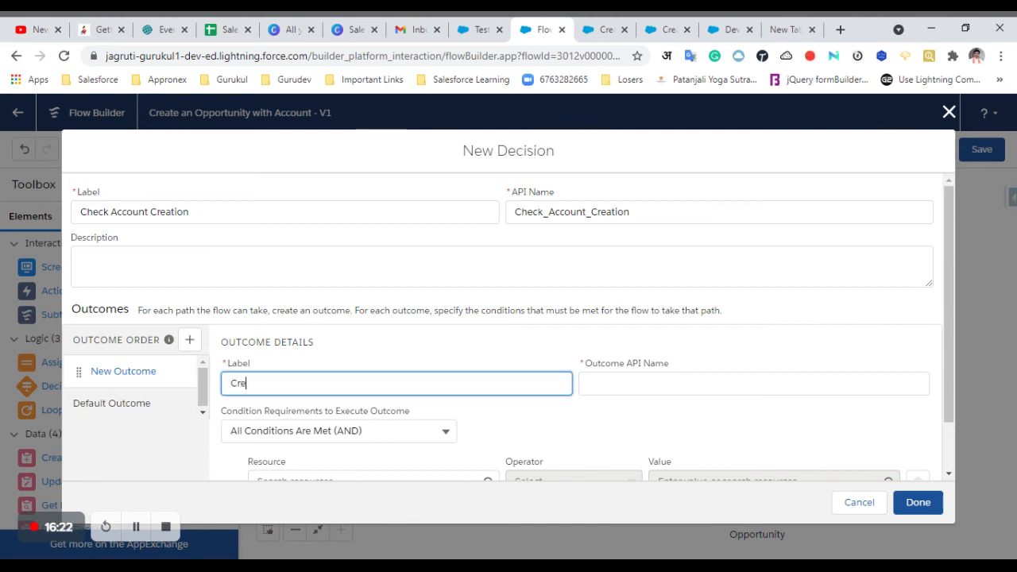
type("ate Account")
left_click(441, 370)
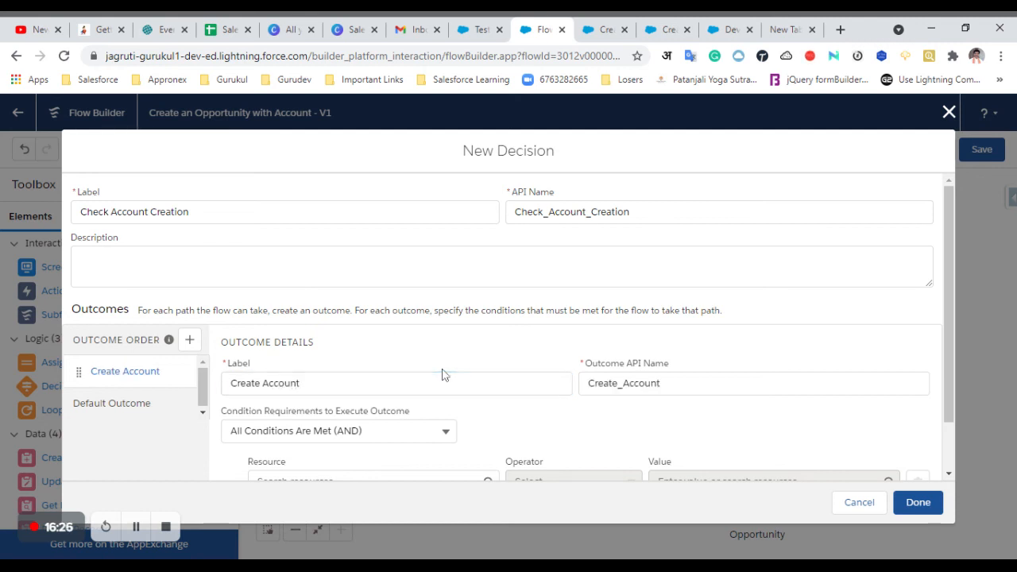
- Set the Create Account condition to Skip_Account_Creation Equals $GlobalConstant.False
scroll(497, 357, "down", 1)
left_click(371, 424)
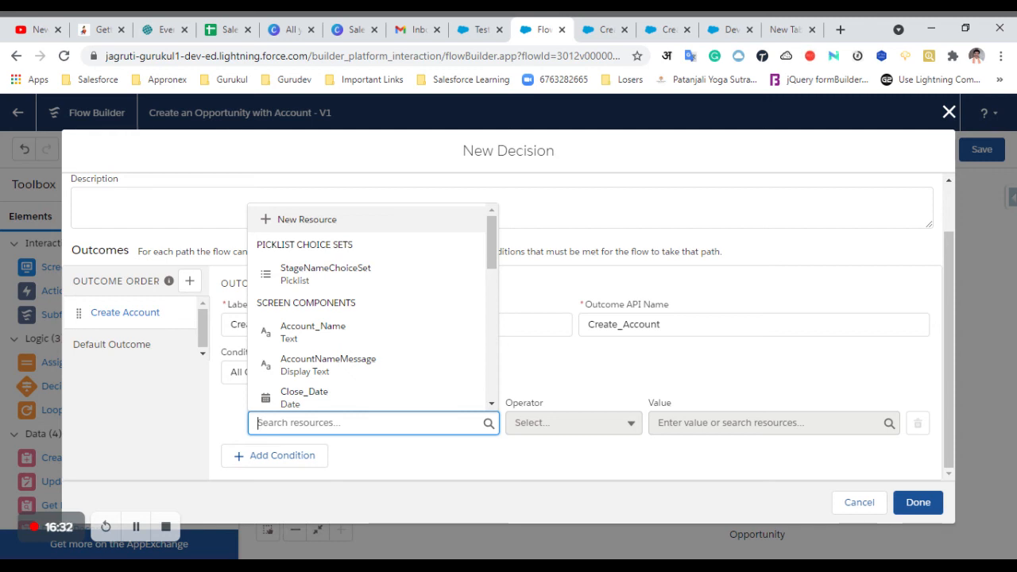
type("sk")
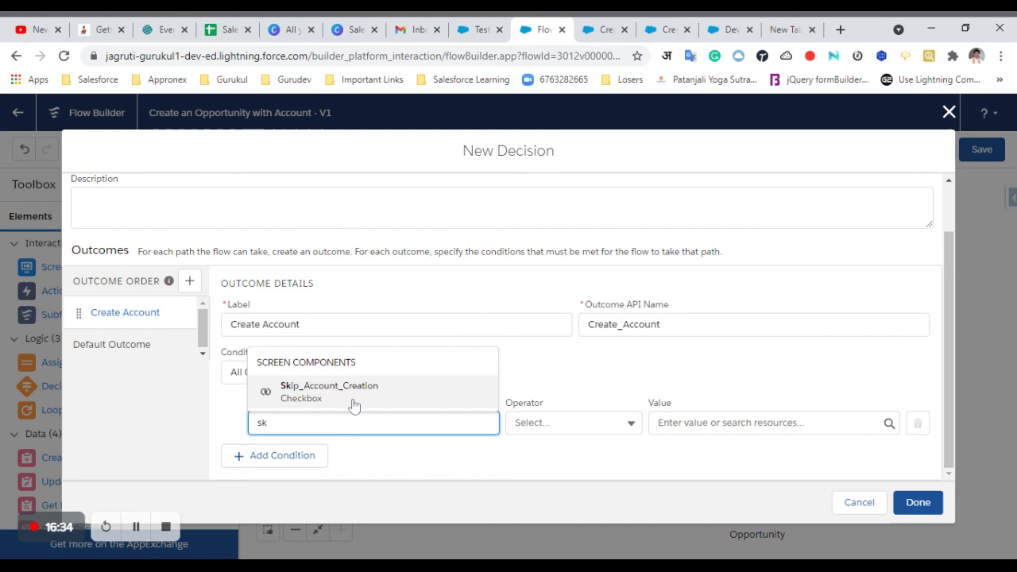
left_click(354, 401)
left_click(738, 423)
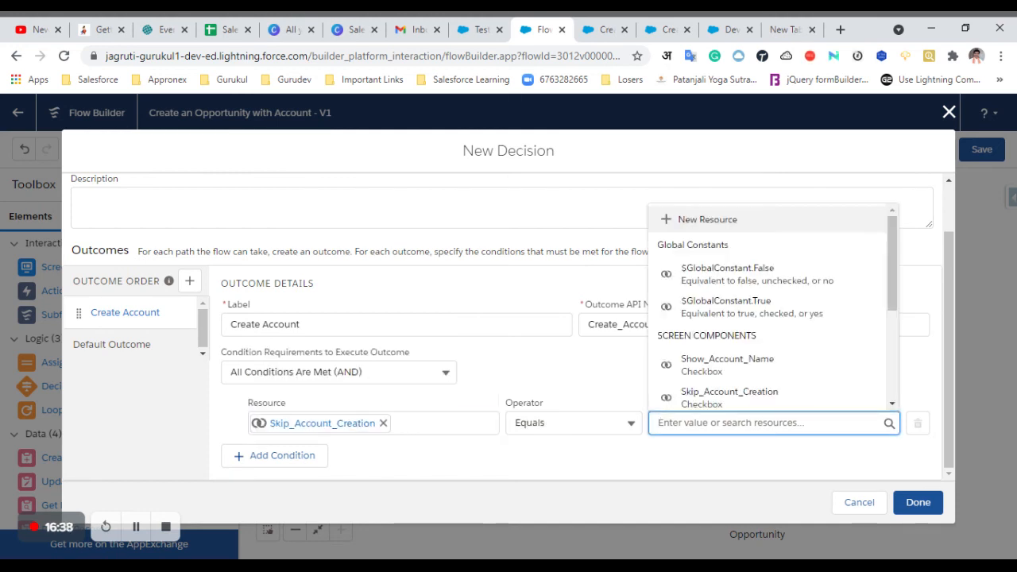
left_click(764, 279)
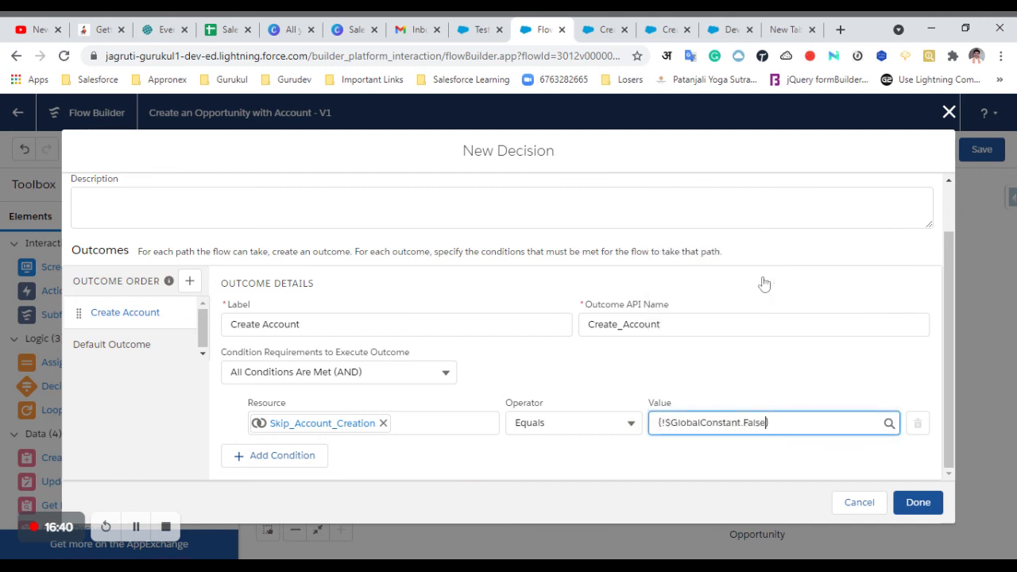
- Rename the default outcome to 'Skip Account Creation'
left_click(117, 347)
triple_click(287, 383)
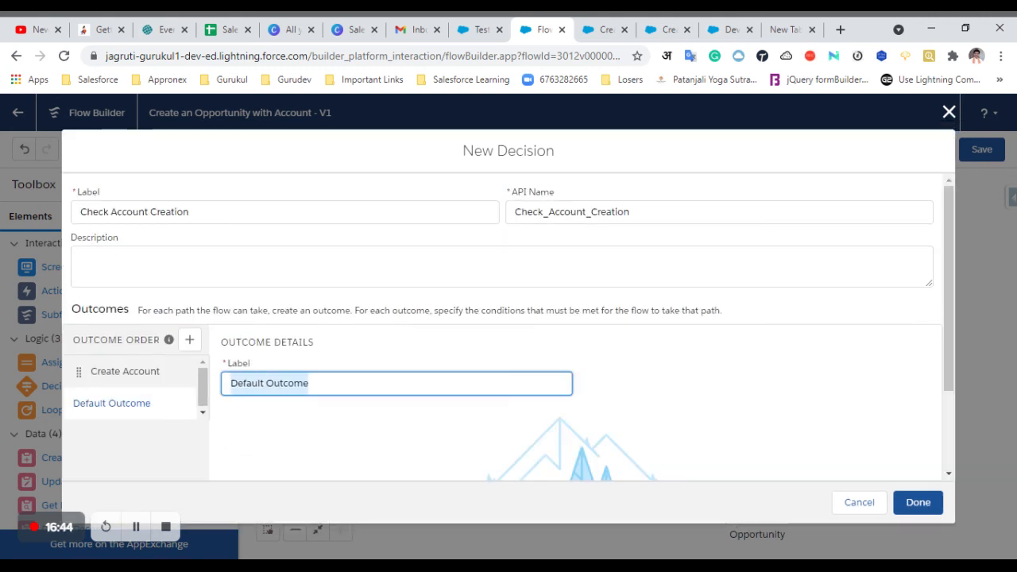
type("S")
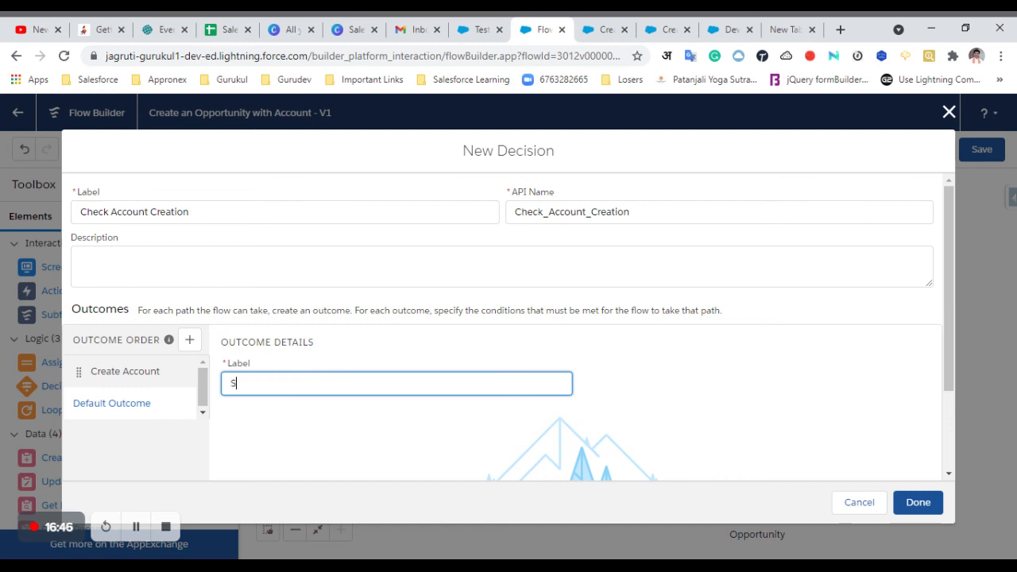
type("kip Acco")
type("r")
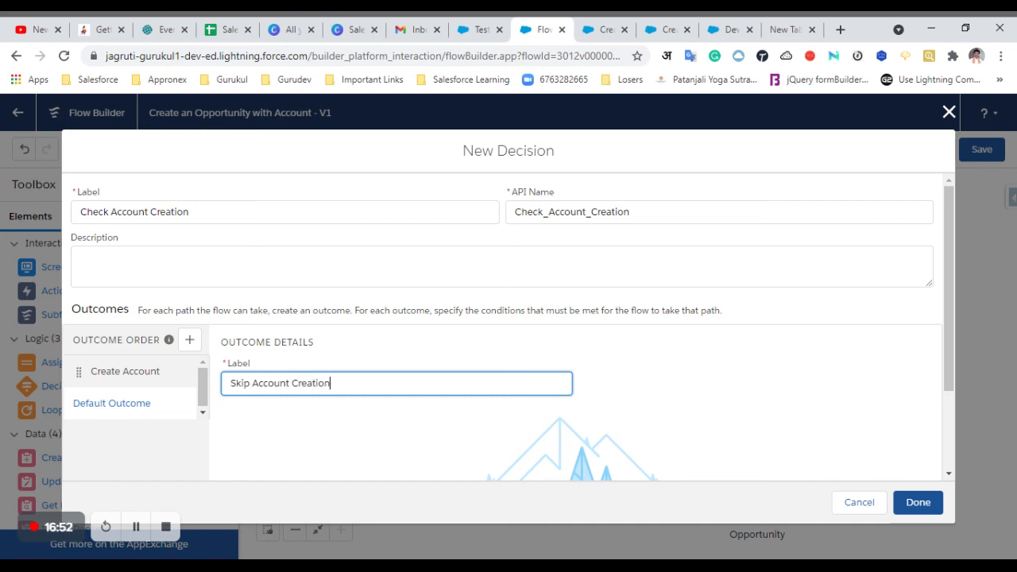
type("eation")
left_click(606, 352)
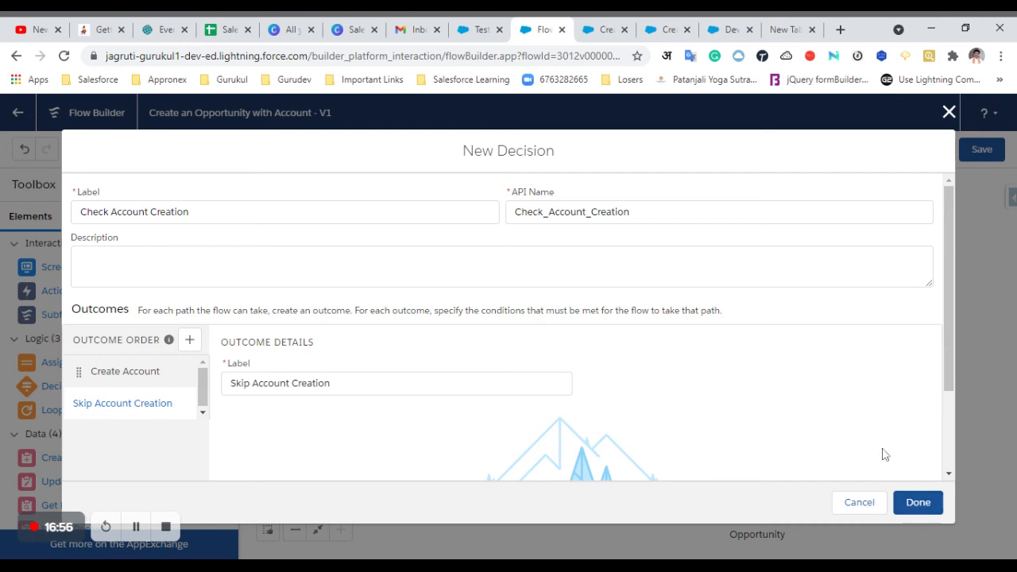
scroll(884, 455, "down", 2)
- Place the decision beside the Create an Account screen and connect the screen to it
left_click(914, 507)
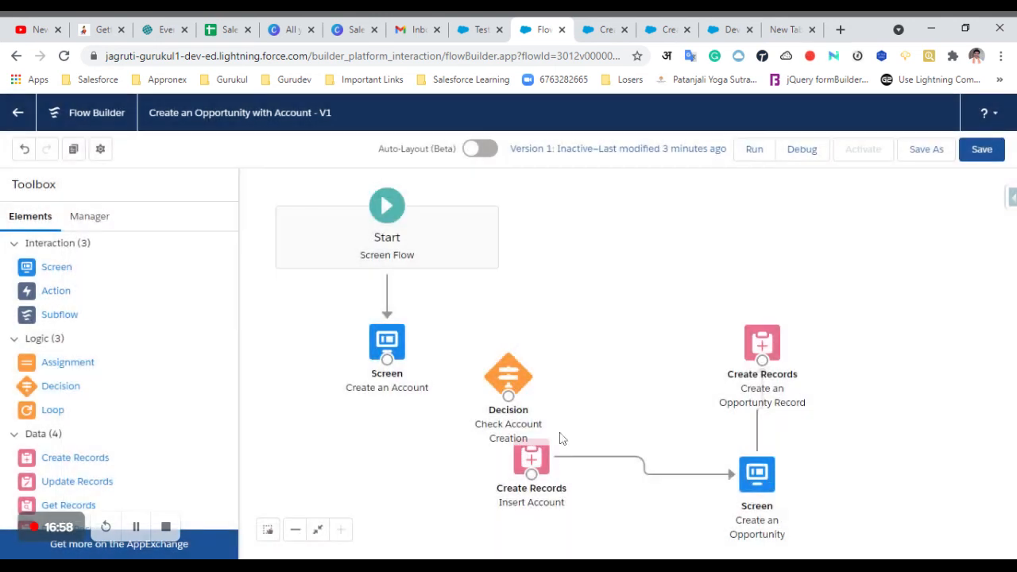
left_click_drag(509, 375, 498, 342)
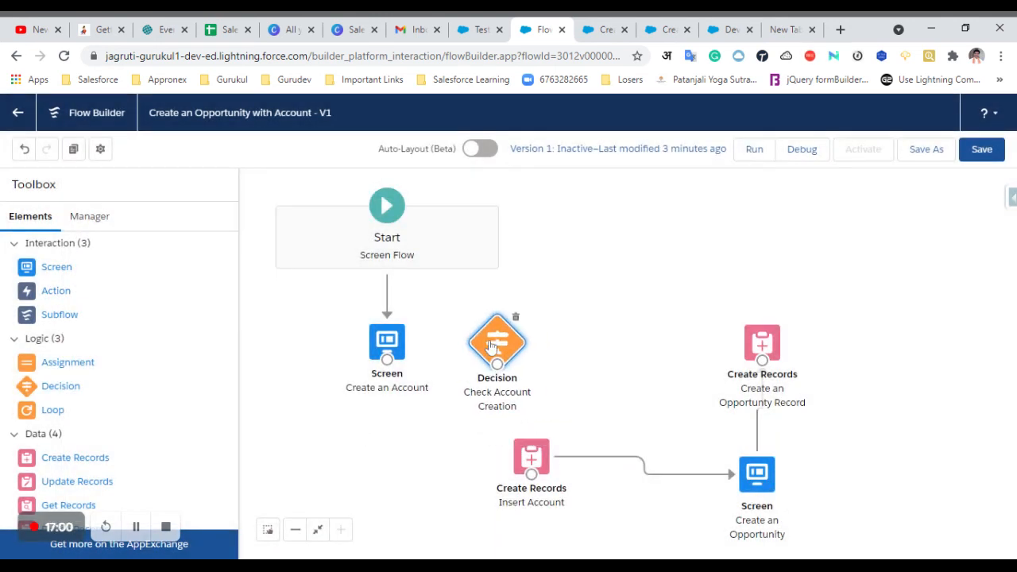
left_click_drag(387, 361, 507, 341)
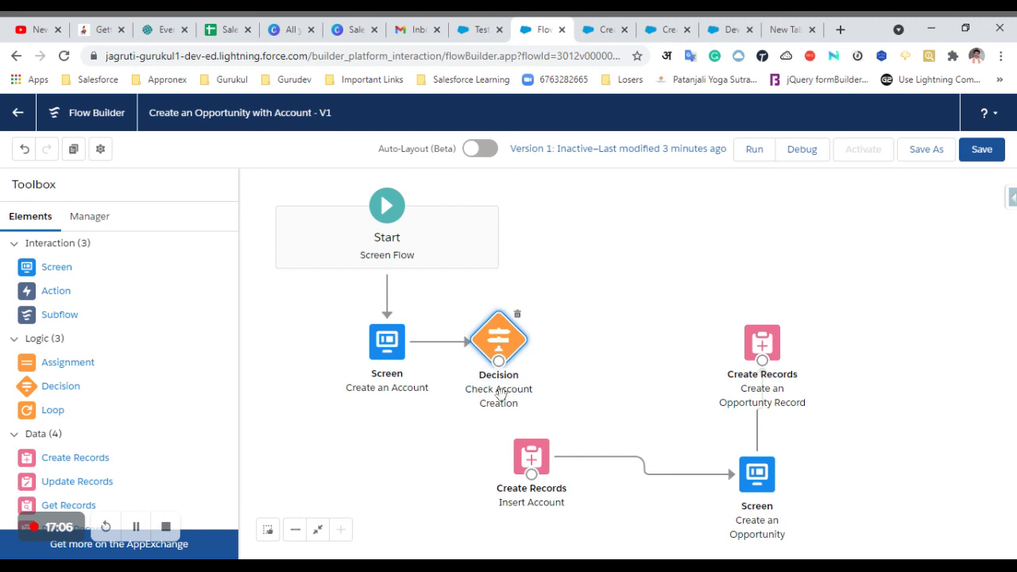
- Route Create Account to Insert Account and Skip Account Creation to the Create an Opportunity screen
left_click_drag(543, 446, 640, 401)
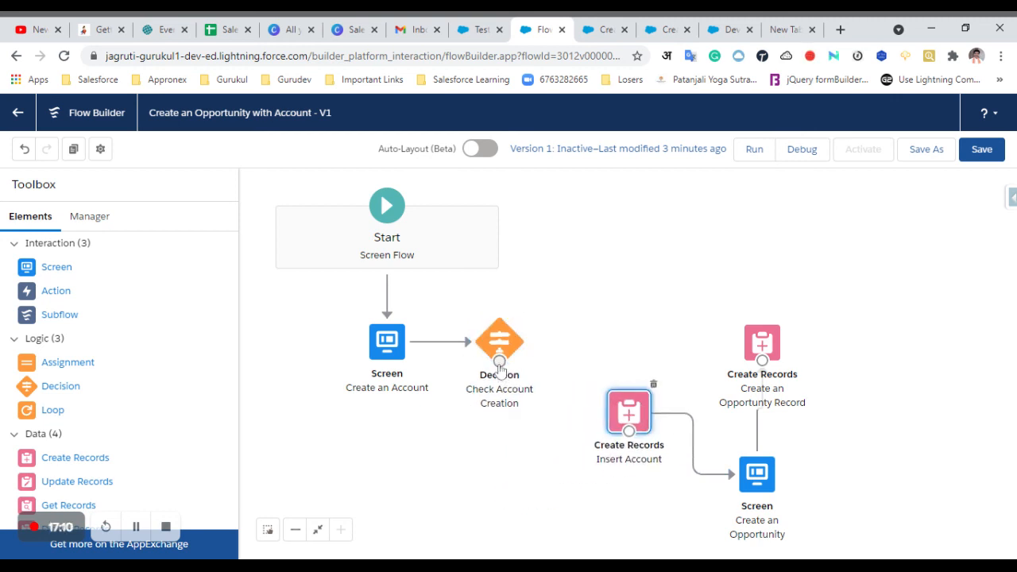
left_click_drag(499, 367, 616, 422)
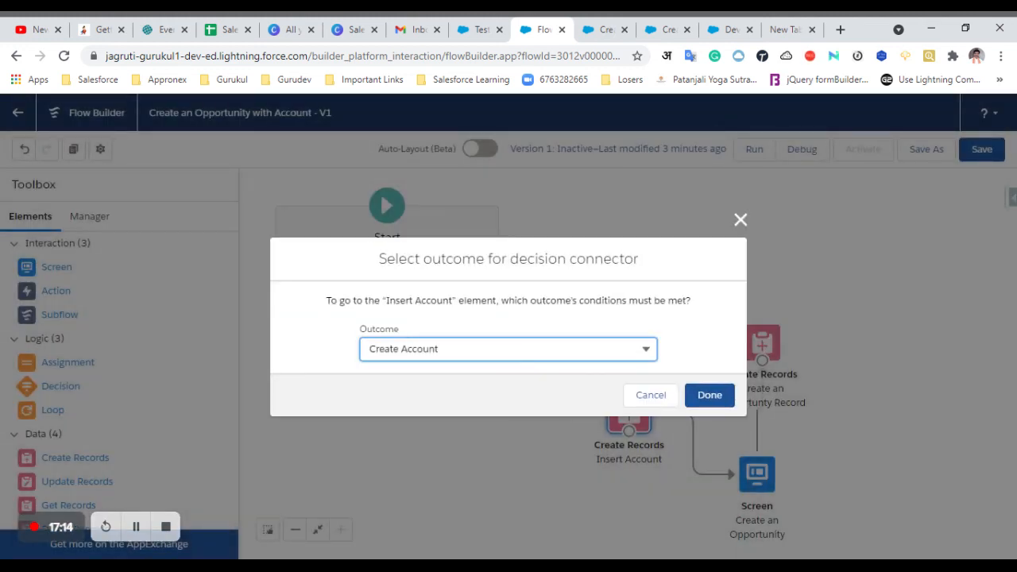
left_click(708, 394)
mouse_move(628, 420)
left_mouse_down()
mouse_move(562, 513)
mouse_move(461, 525)
mouse_move(520, 512)
mouse_move(518, 530)
mouse_move(493, 526)
mouse_move(518, 494)
mouse_move(508, 474)
left_mouse_up()
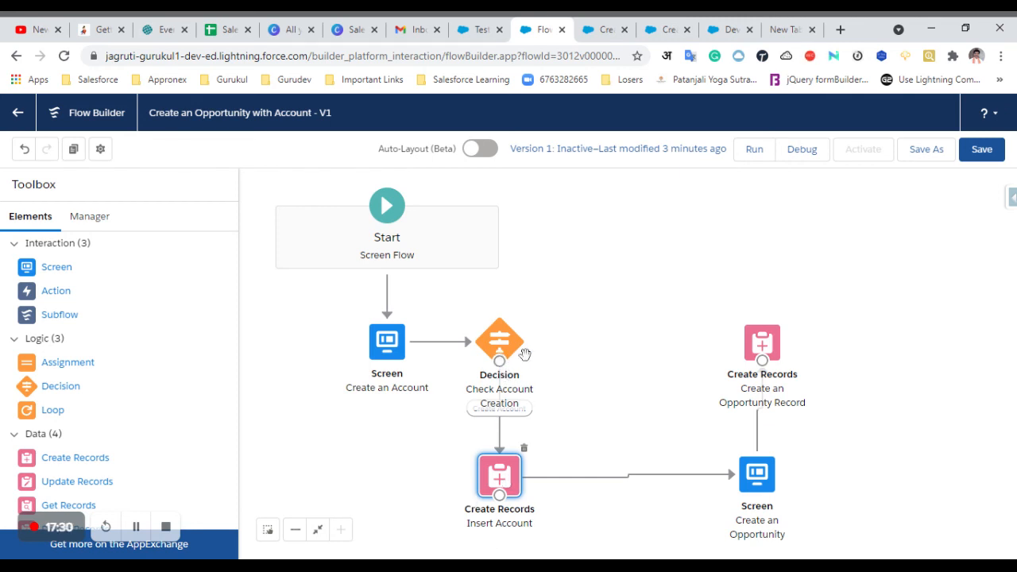
left_click_drag(498, 362, 748, 474)
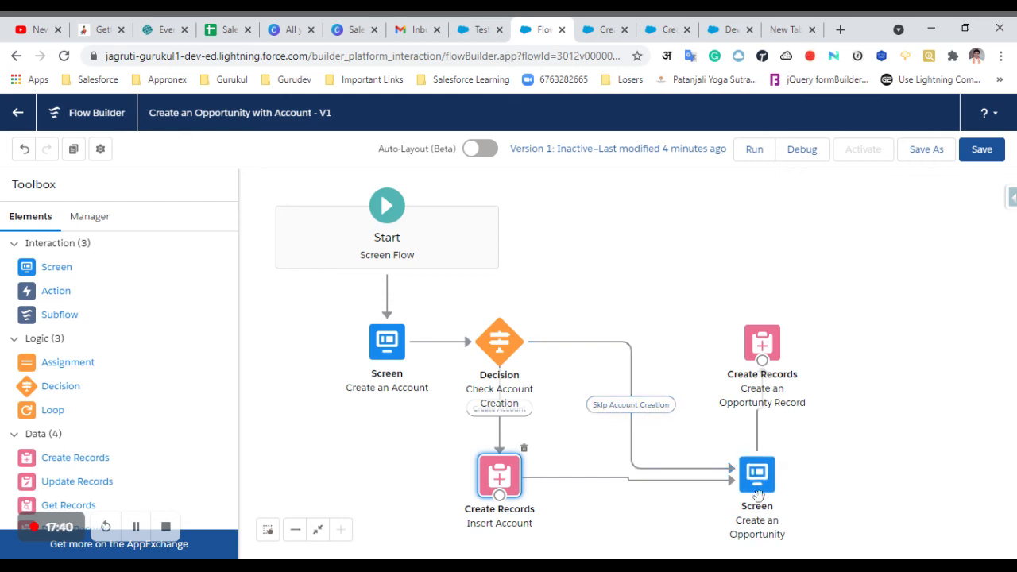
- Review the Opportunity record's CloseDate, Name, StageName and AccountId values, then show the Manager resource list
double_click(765, 340)
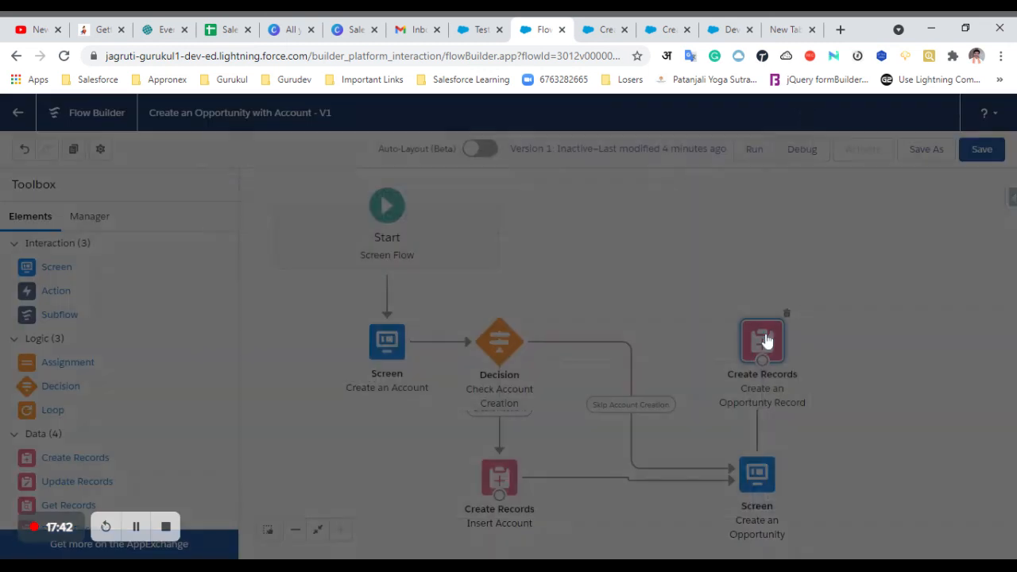
scroll(475, 352, "down", 5)
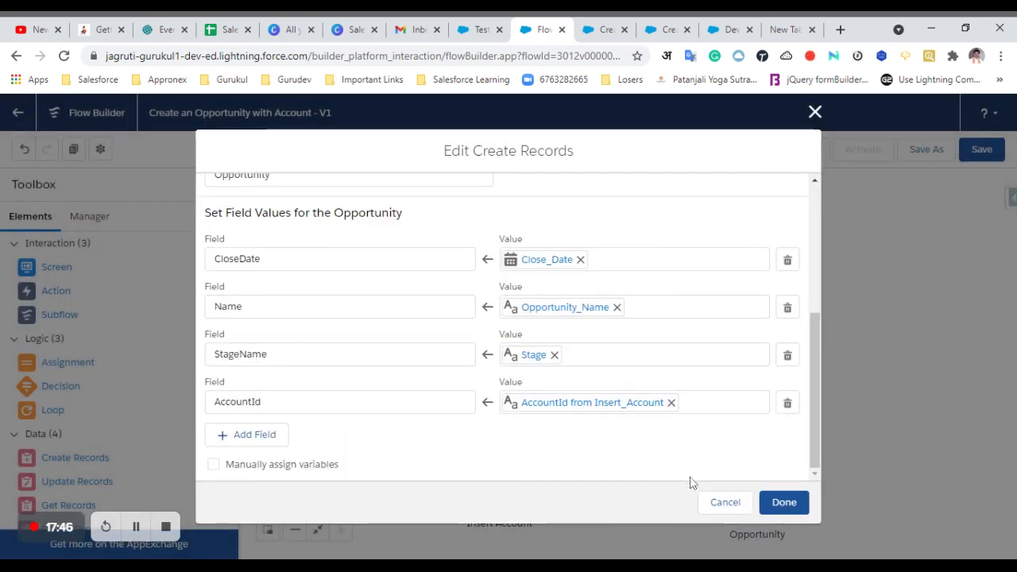
left_click(722, 502)
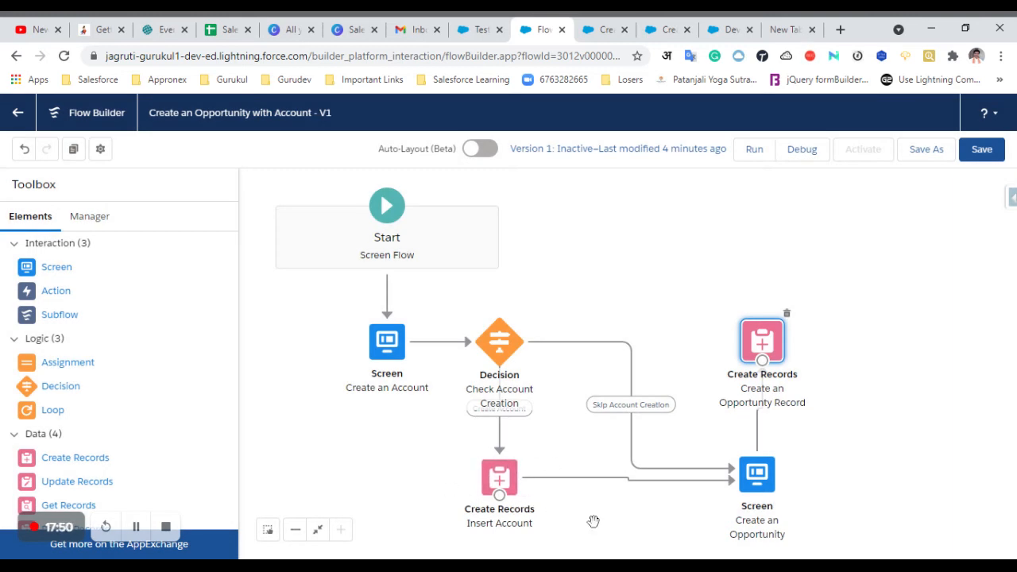
left_click_drag(593, 522, 585, 452)
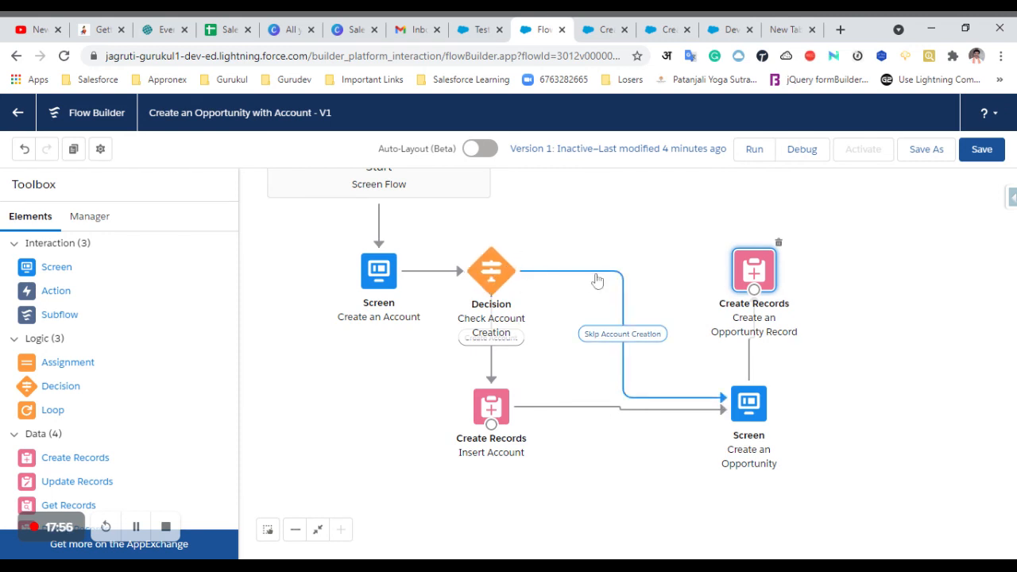
left_click_drag(642, 227, 700, 351)
left_click(89, 216)
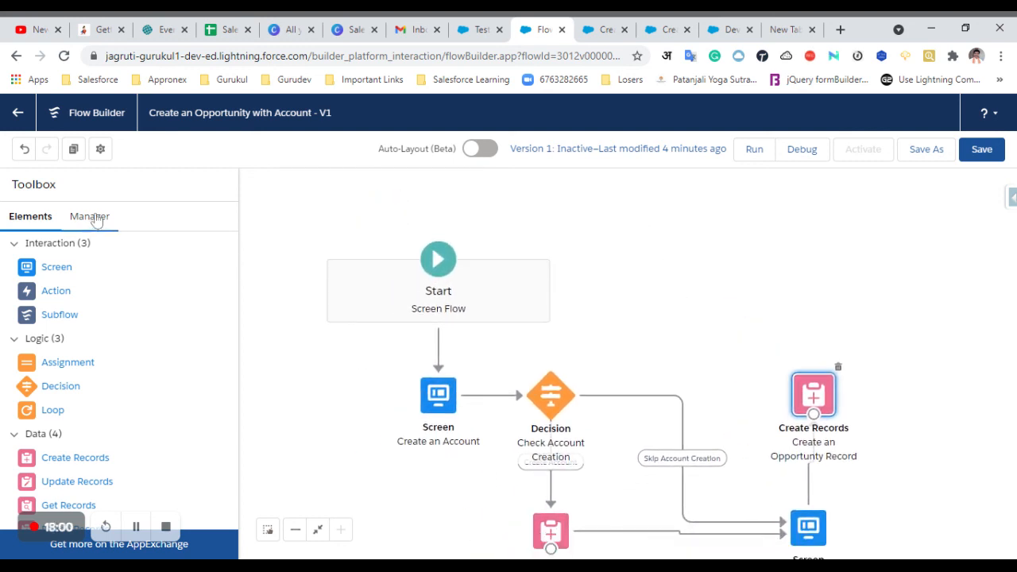
- Create a new variable resource named AccountId
left_click(71, 293)
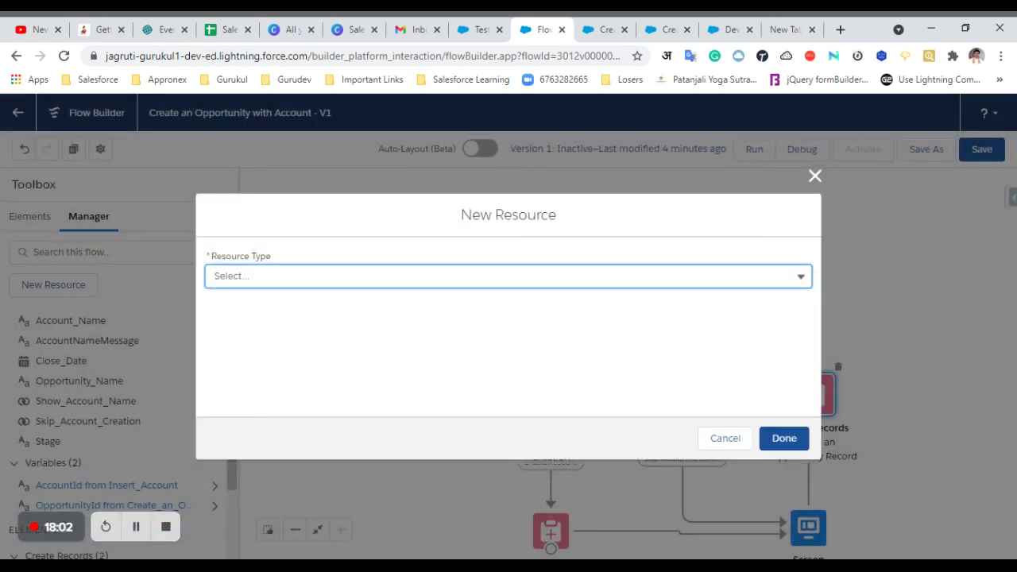
left_click(273, 310)
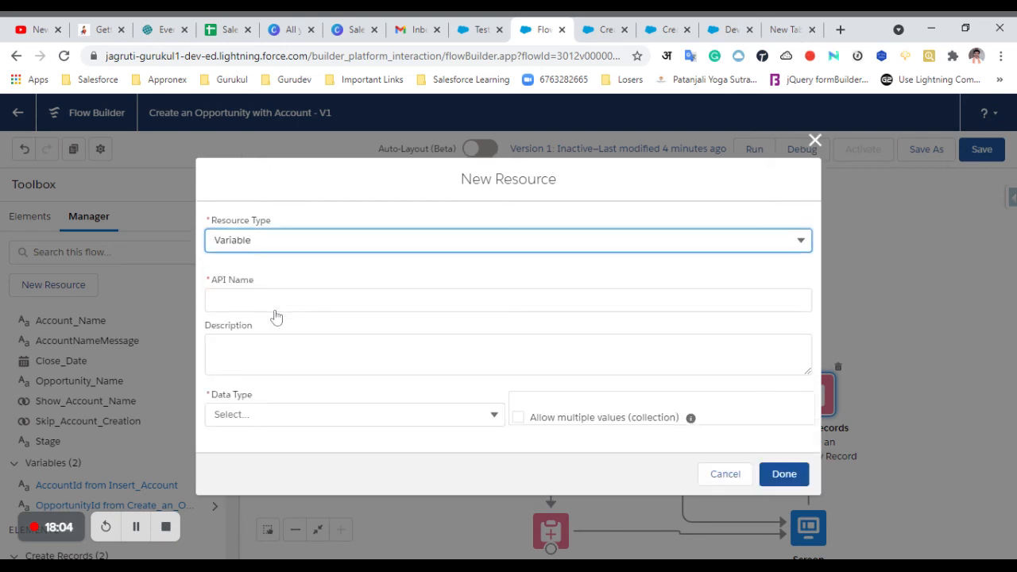
left_click(272, 301)
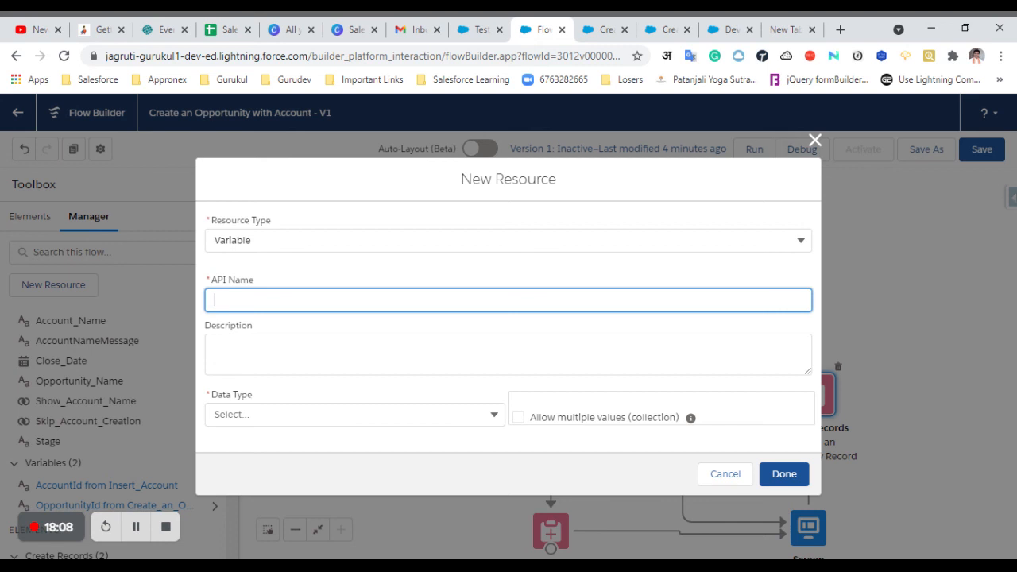
type("AccountId")
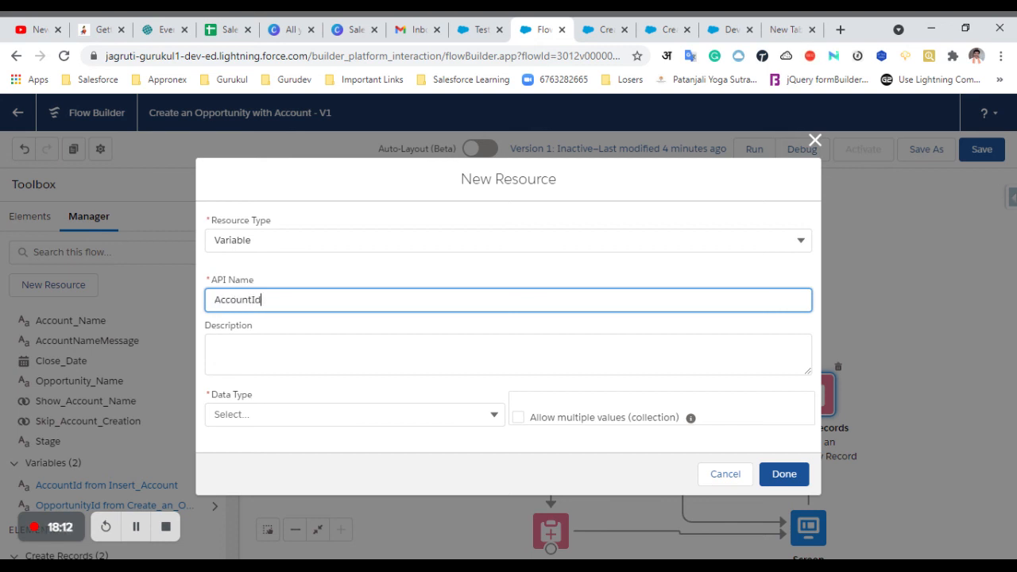
left_click(290, 282)
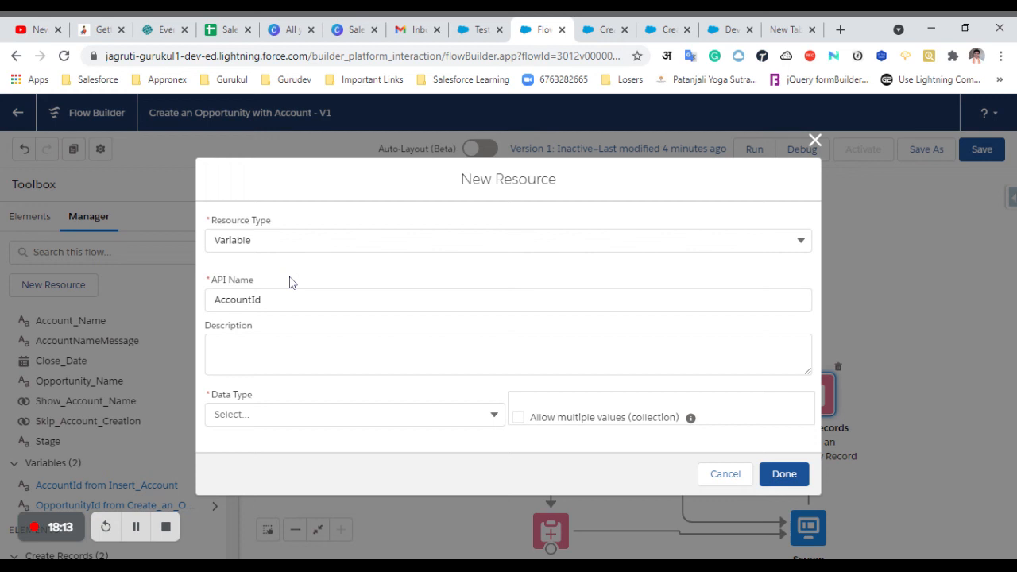
- Make AccountId a Text variable defaulting to $GlobalConstant.EmptyString
left_click(263, 412)
left_click(279, 211)
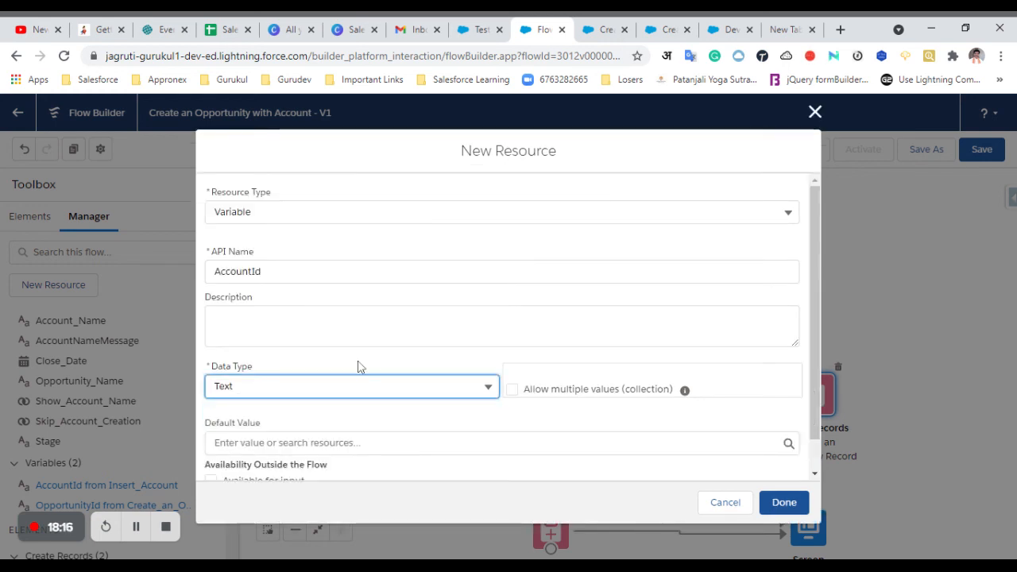
scroll(357, 367, "down", 1)
left_click(350, 408)
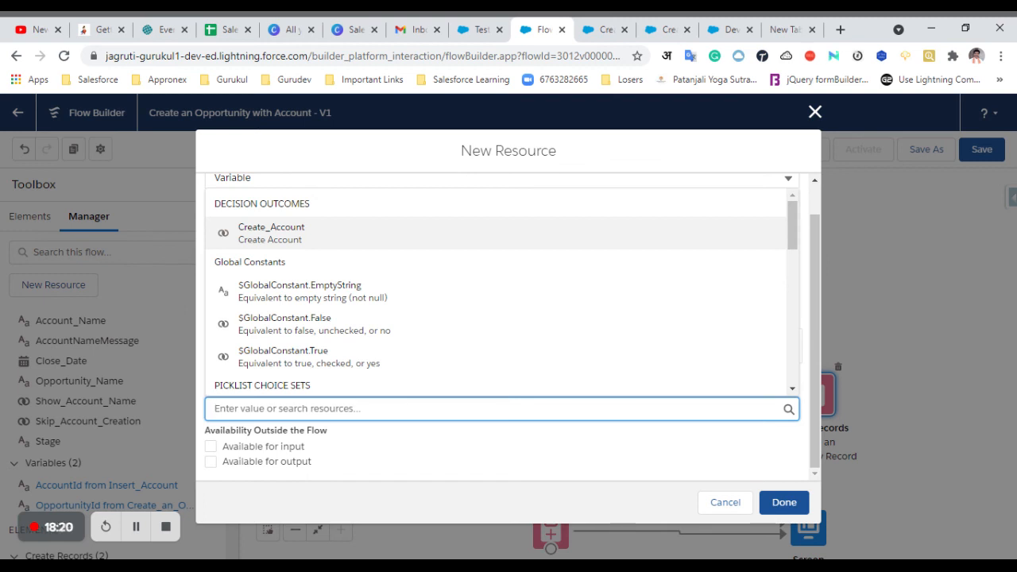
left_click(350, 300)
left_click(381, 443)
scroll(326, 328, "up", 2)
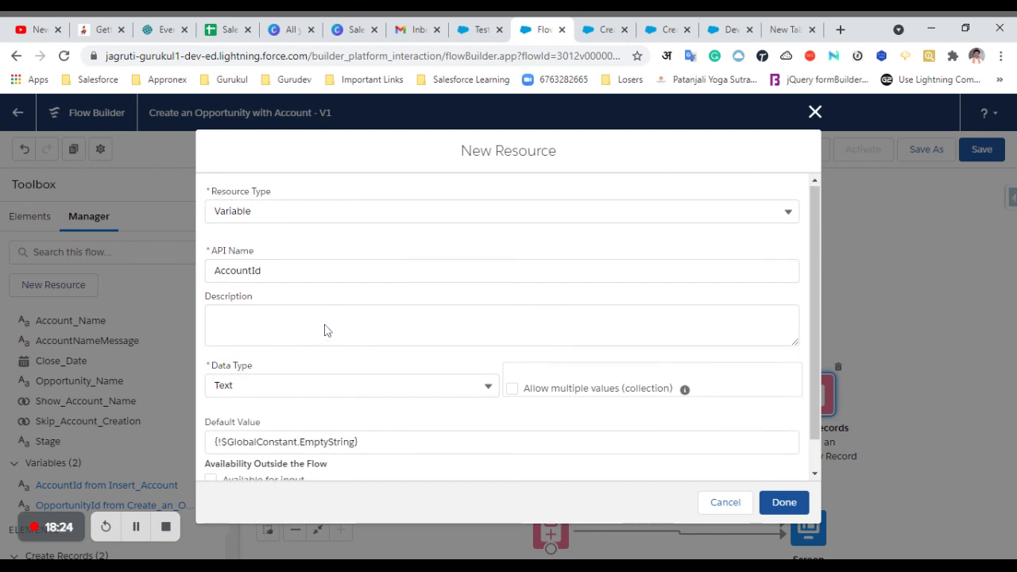
left_click(781, 503)
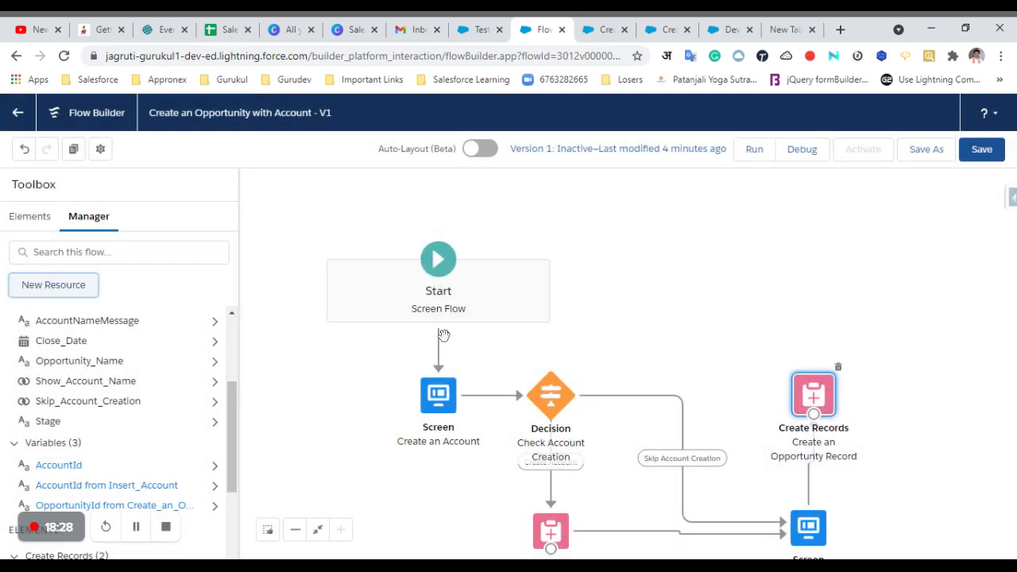
- Set Insert Account to manually store the created record's ID in the AccountId variable
left_click_drag(724, 375, 703, 273)
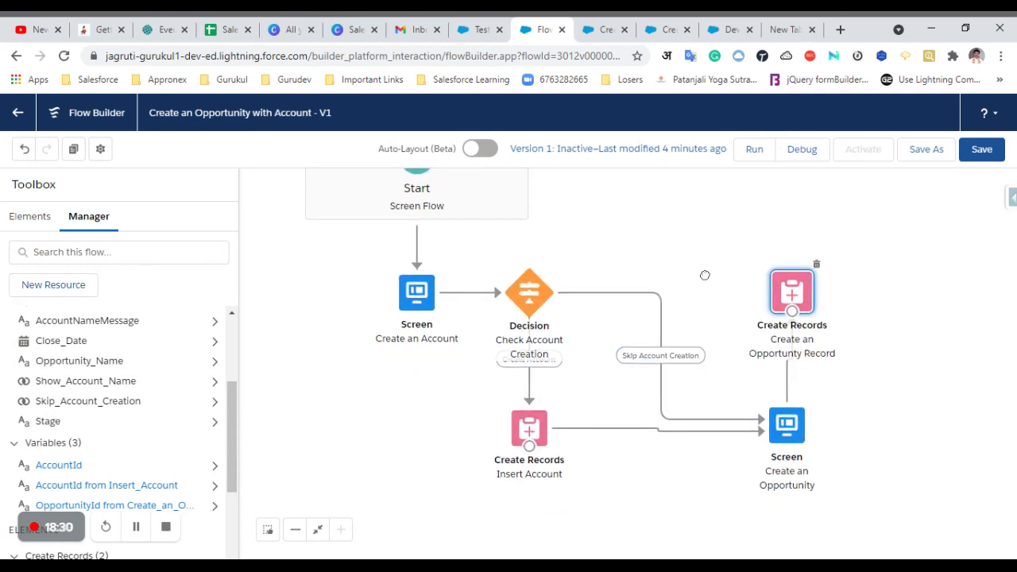
double_click(526, 433)
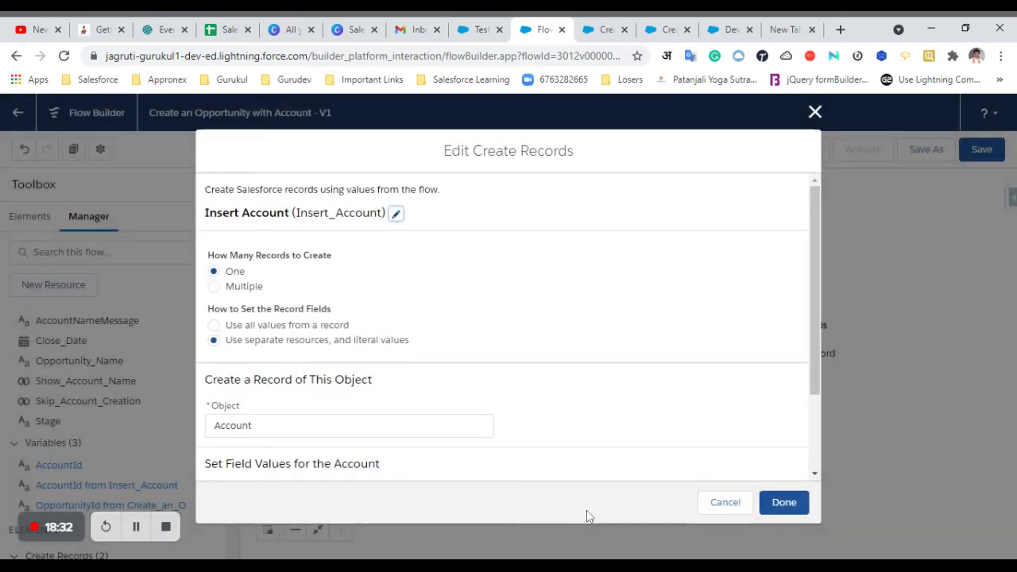
scroll(450, 395, "down", 2)
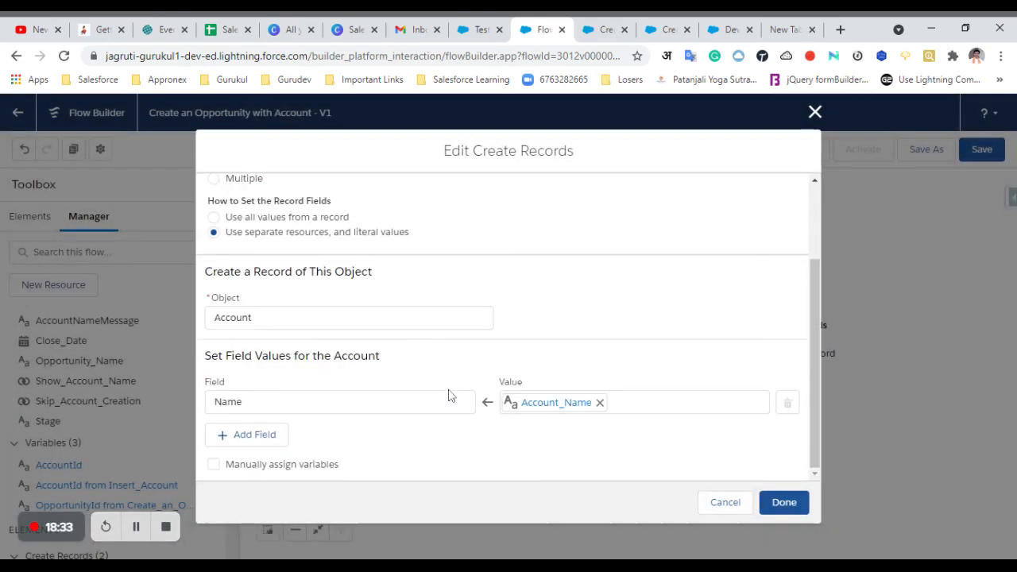
left_click(213, 464)
scroll(355, 469, "down", 1)
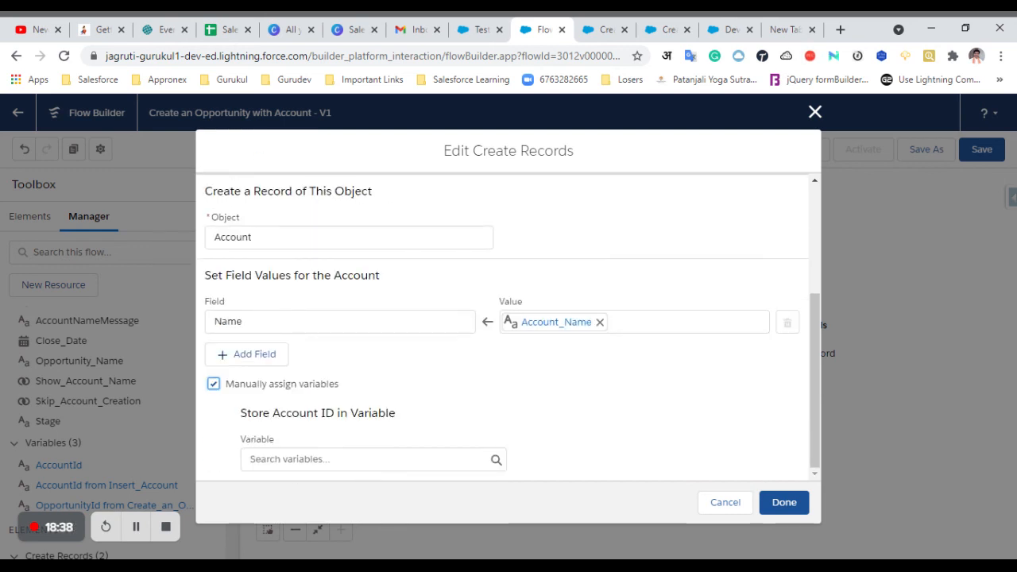
left_click_drag(273, 413, 333, 414)
left_click(341, 459)
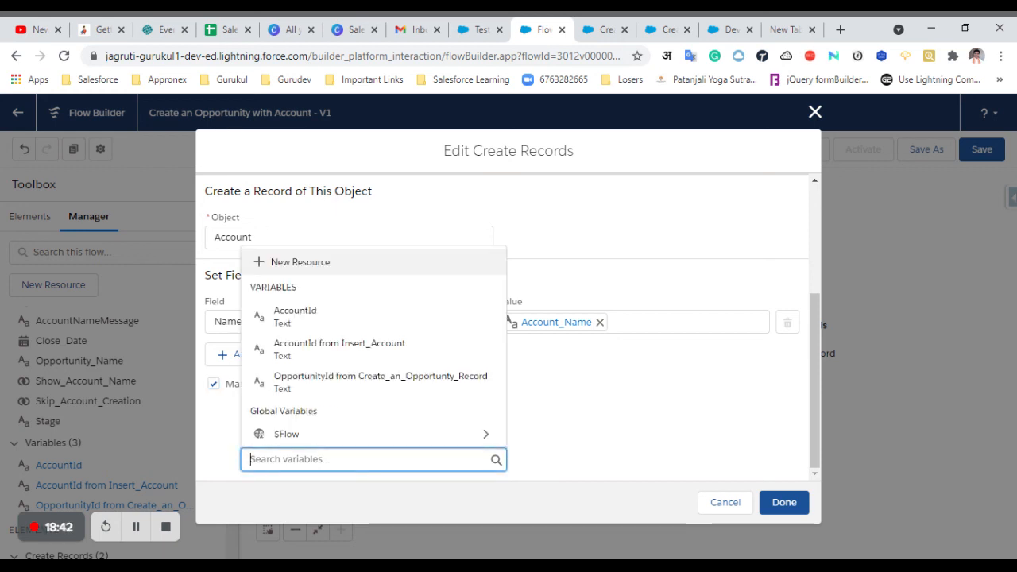
left_click(305, 319)
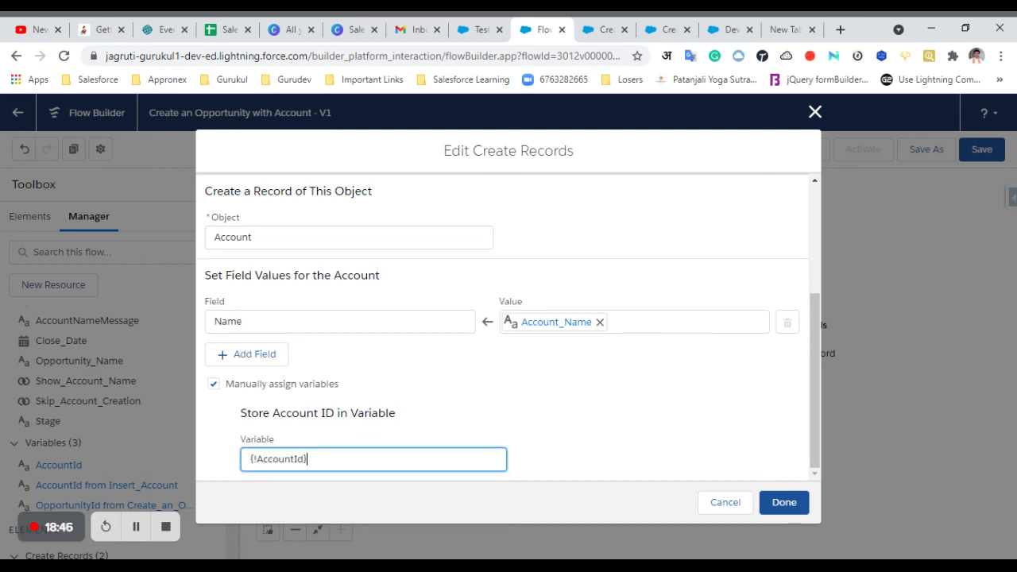
left_click(786, 503)
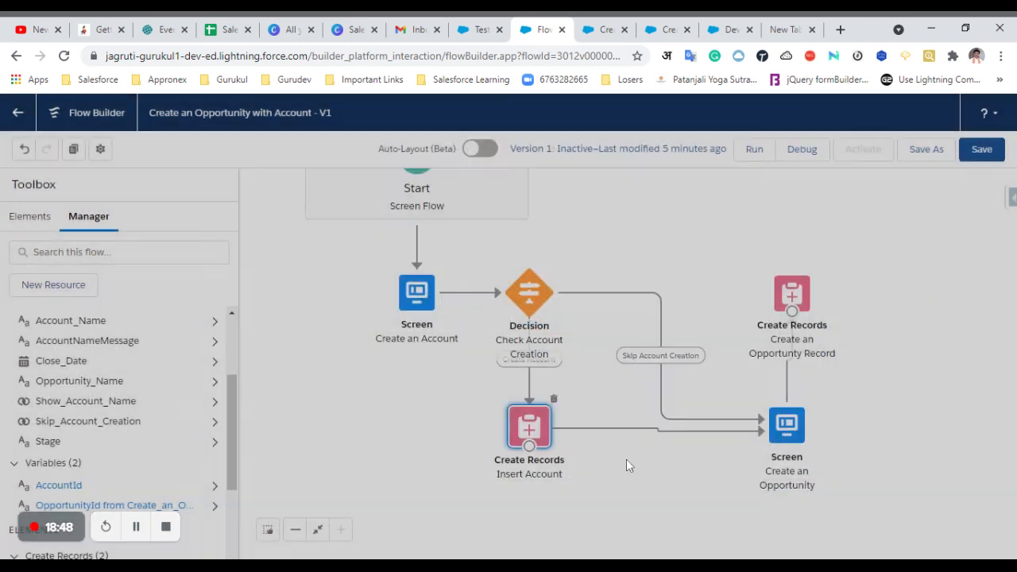
- Replace Insert_Account with {!AccountId} as the Opportunity's AccountId value
double_click(796, 297)
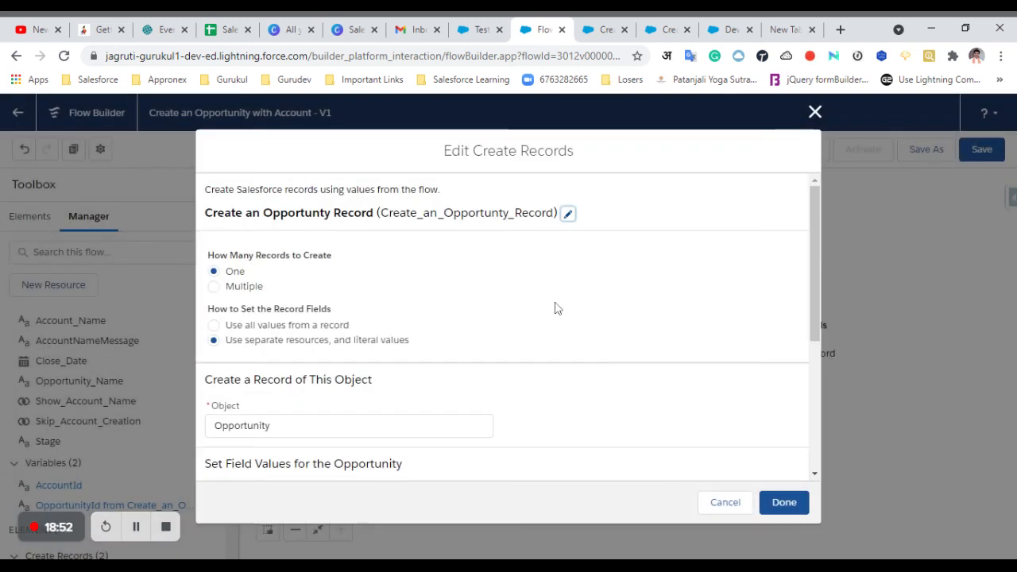
scroll(399, 424, "down", 5)
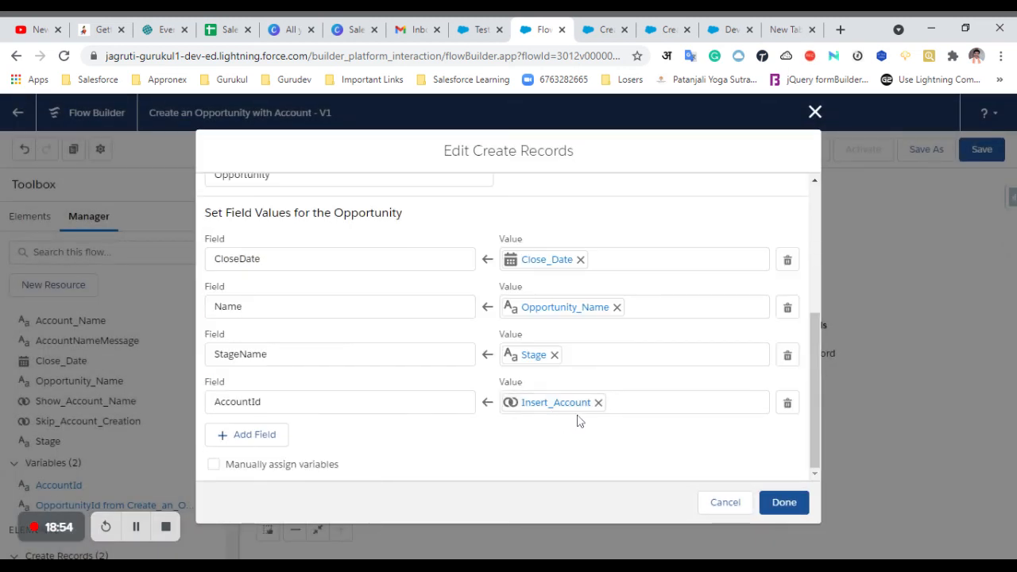
left_click(599, 403)
left_click(598, 402)
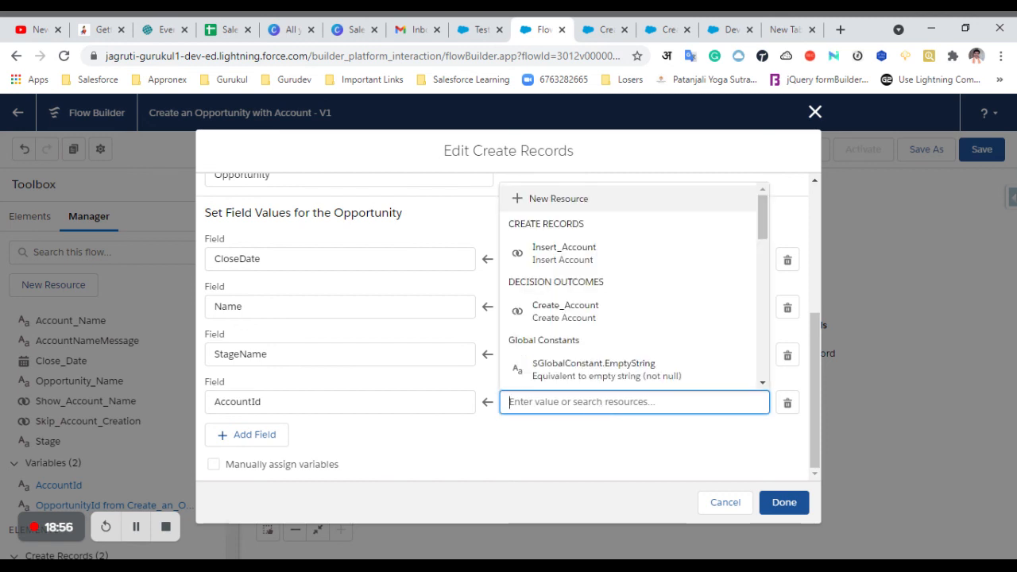
scroll(624, 339, "down", 3)
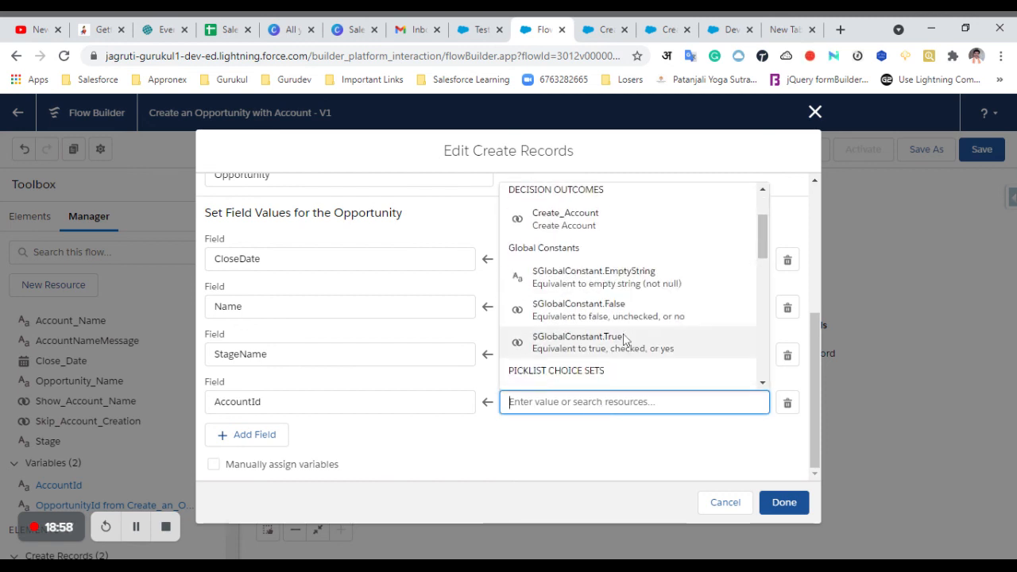
type("Acc")
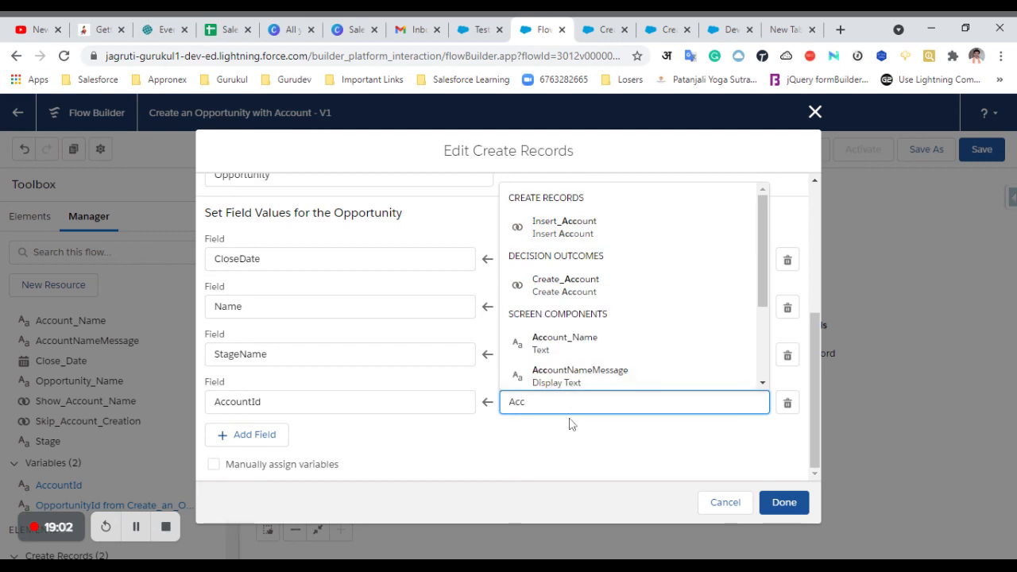
scroll(656, 336, "down", 2)
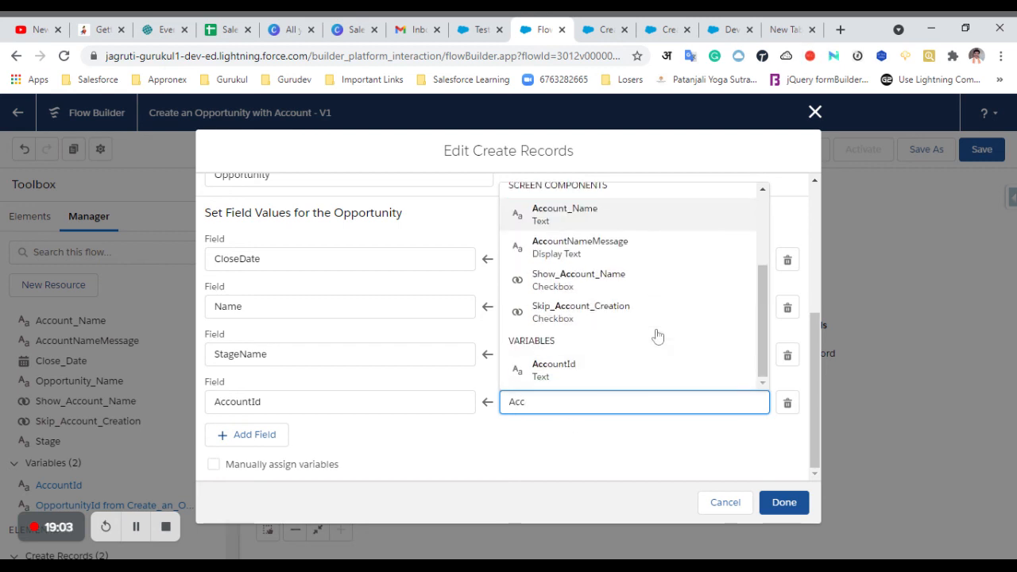
left_click(545, 370)
- Apply the change, save the flow and open its debug options
left_click(779, 500)
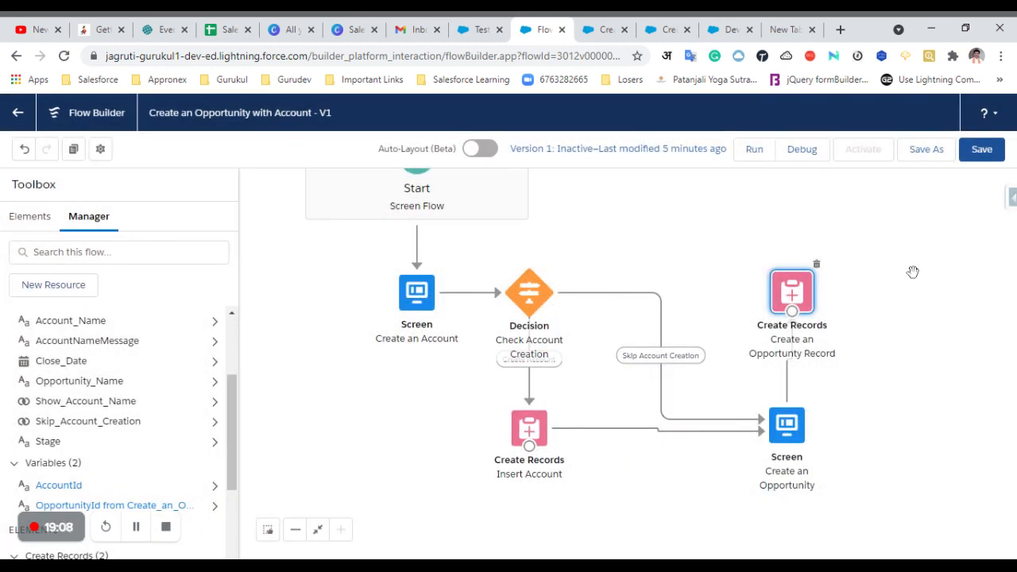
left_click(984, 150)
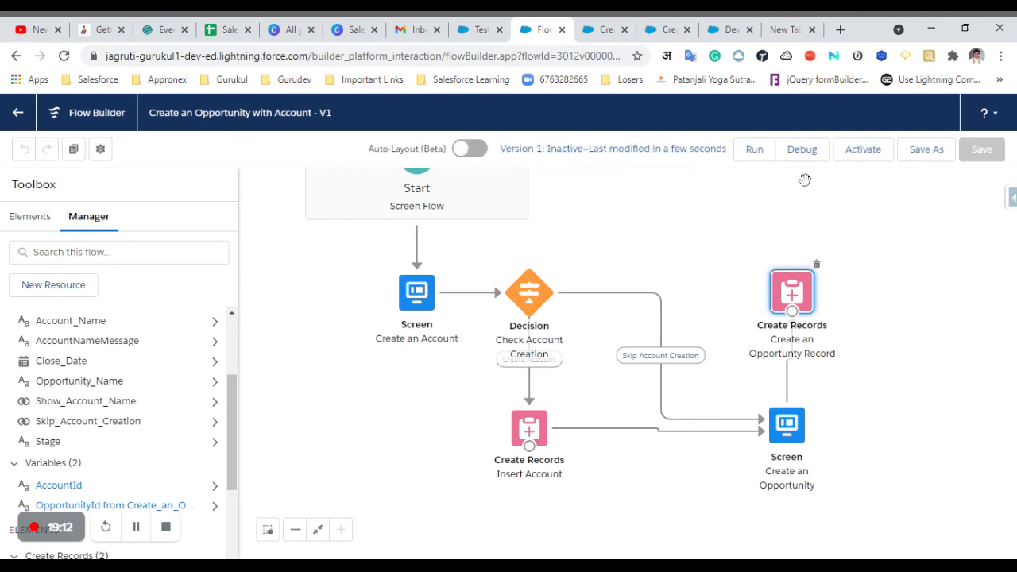
left_click(801, 149)
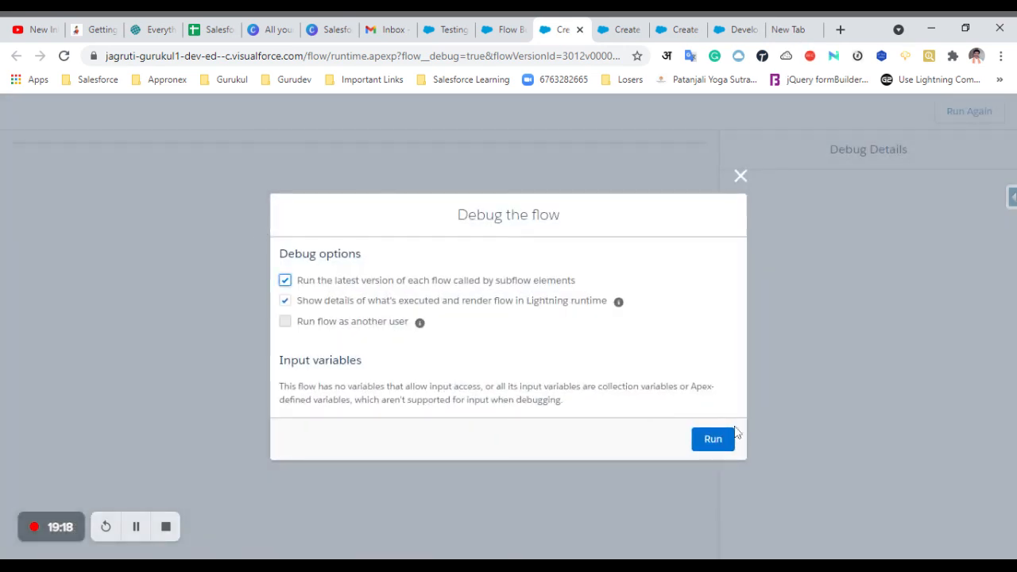
- Run the debug with Account Name empty and Skip Account Creation ticked, reviewing the decision log
left_click(722, 439)
left_click(262, 215)
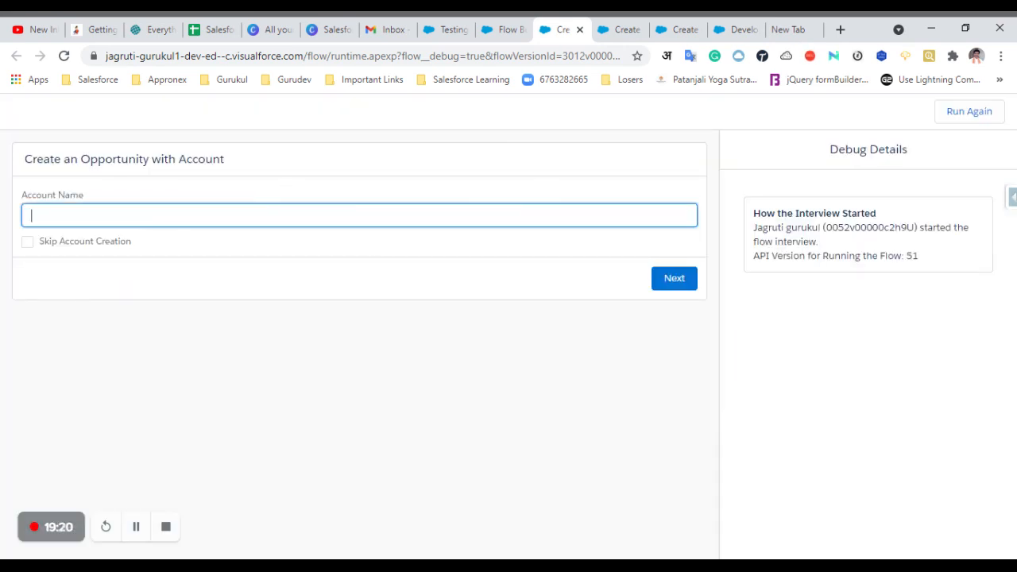
left_click(29, 250)
left_click(30, 250)
left_click(666, 279)
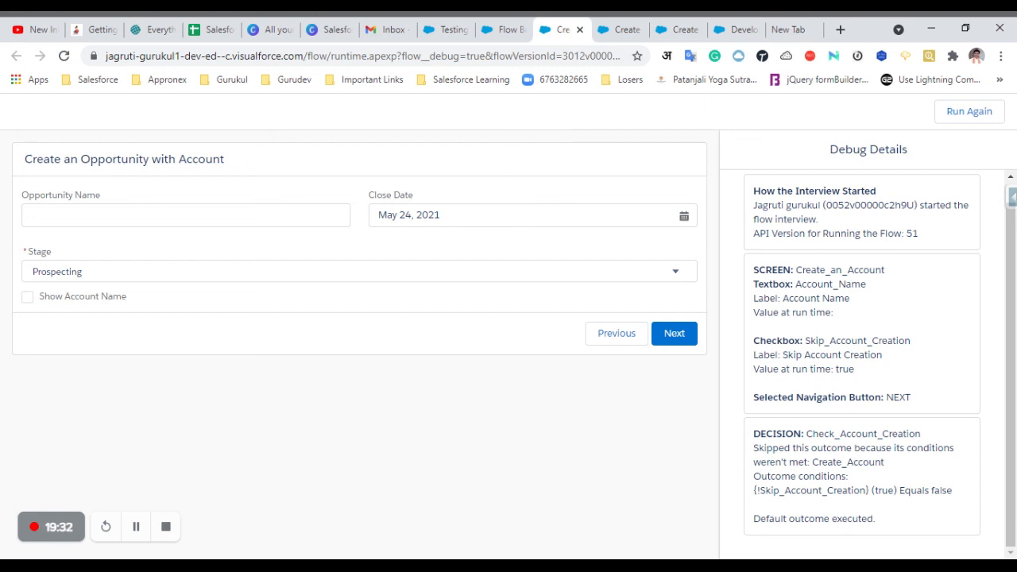
double_click(922, 435)
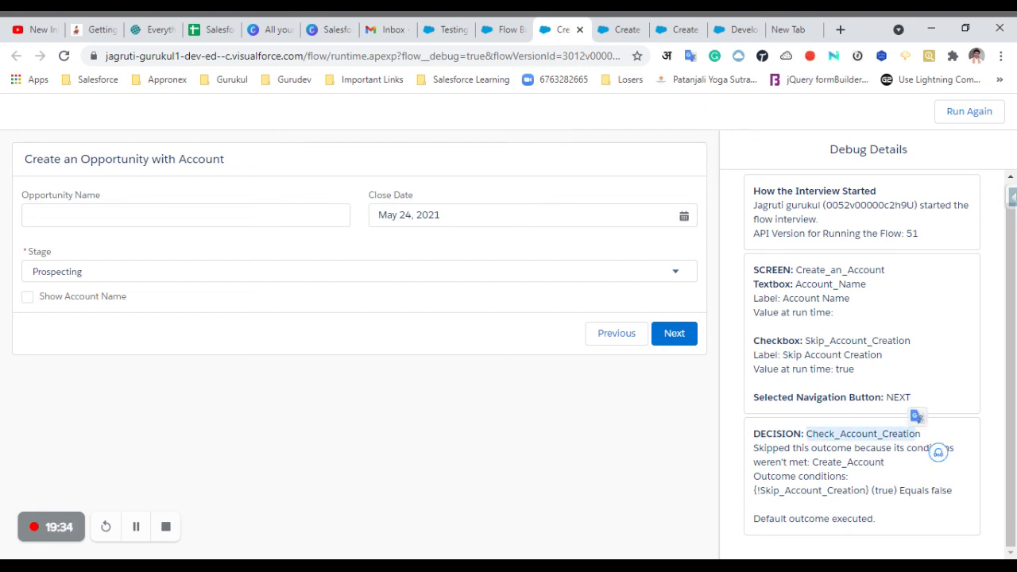
left_click_drag(772, 490, 864, 490)
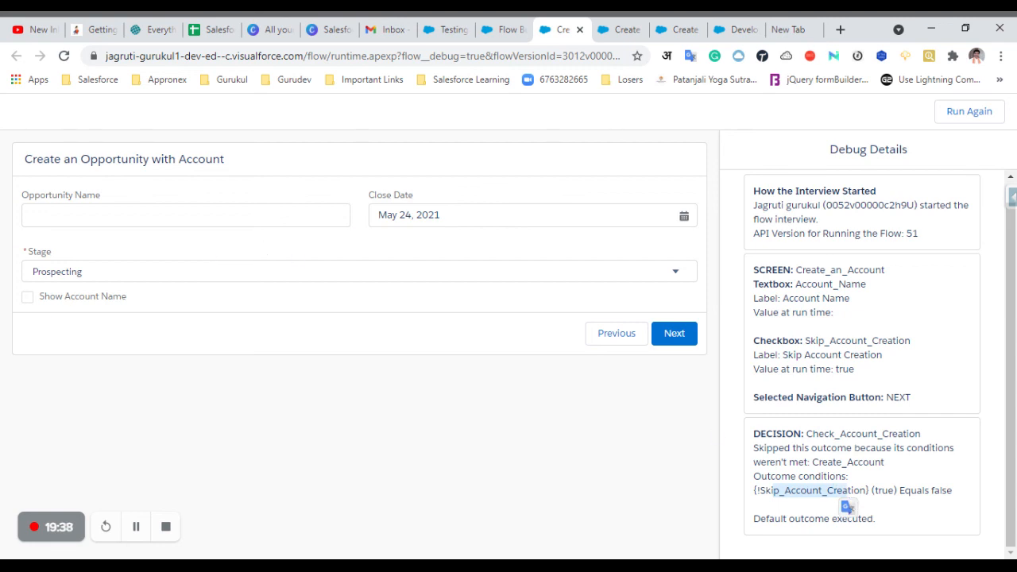
- Name the opportunity 'Testing OPP 2', finish the run and select its new record ID
left_click(186, 215)
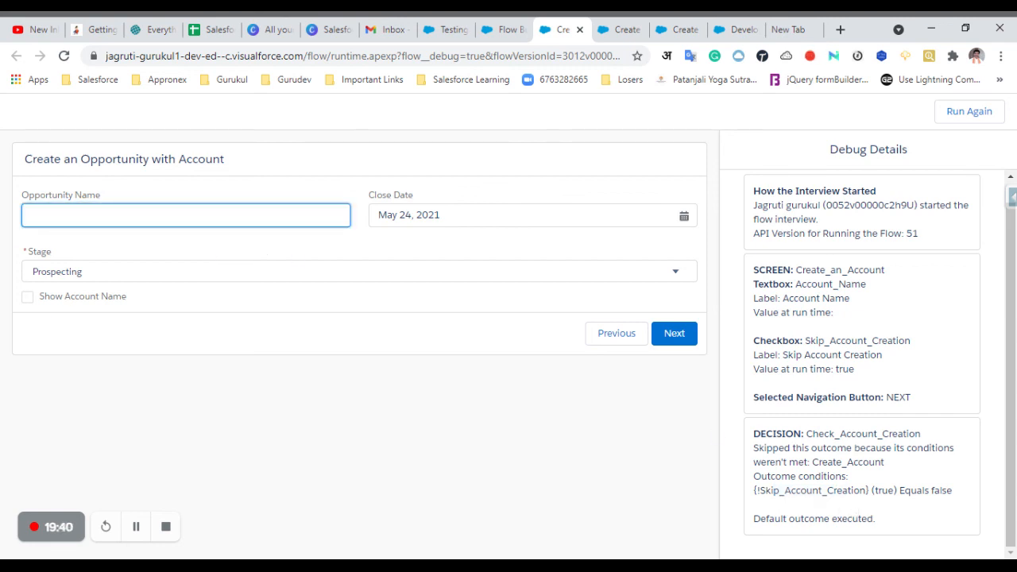
type("Testing OPP 2")
left_click(675, 335)
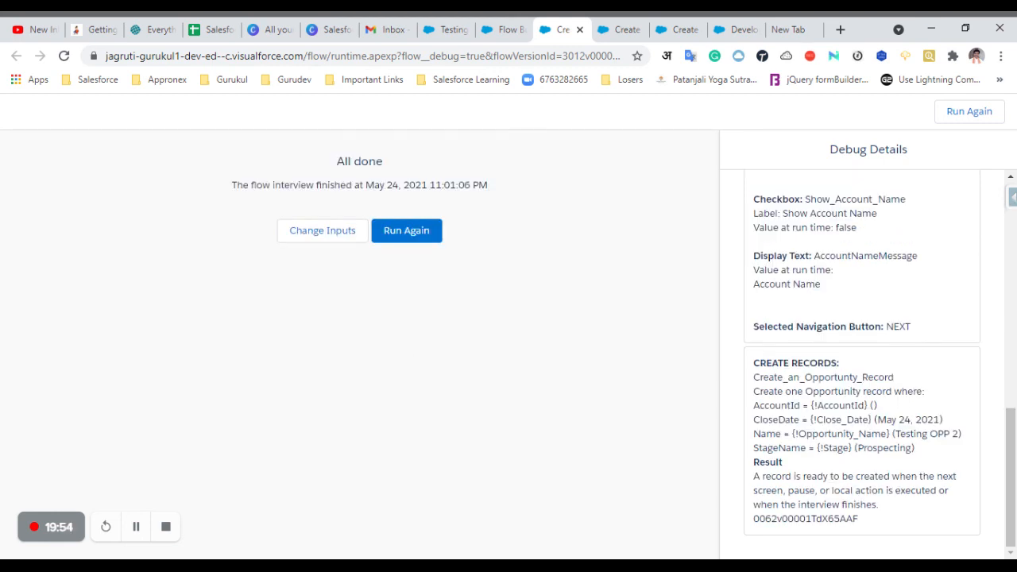
double_click(804, 518)
key("ctrl+c")
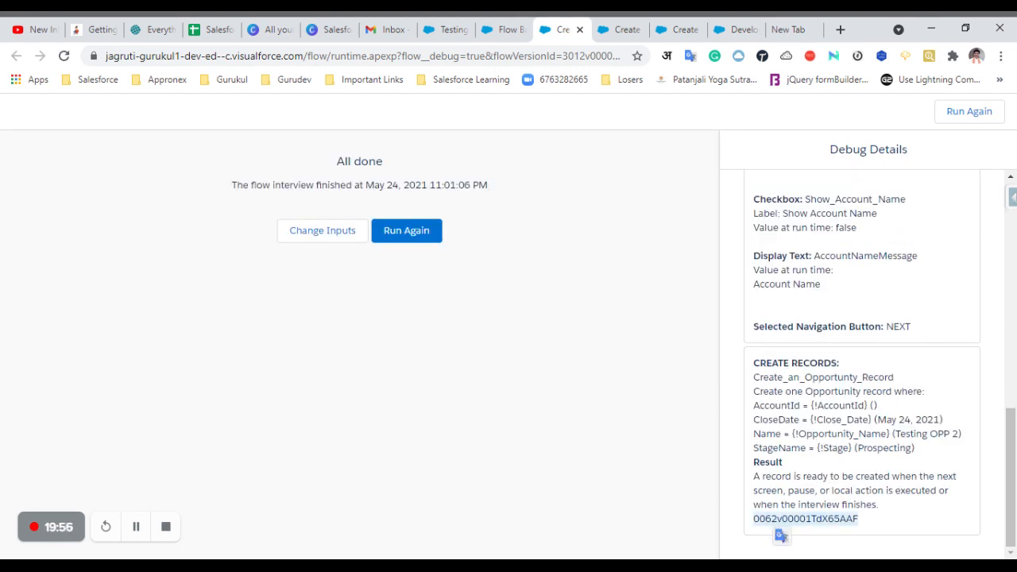
left_click(442, 30)
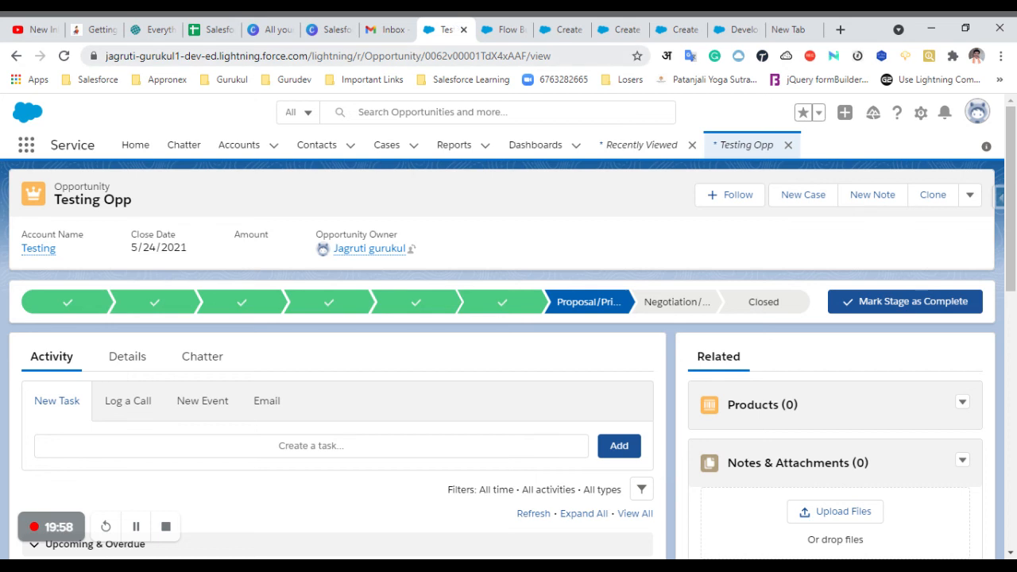
- Open the Testing OPP 2 record by its pasted ID, confirm Account Name is empty, and return
double_click(476, 55)
key("ctrl+v")
key("Return")
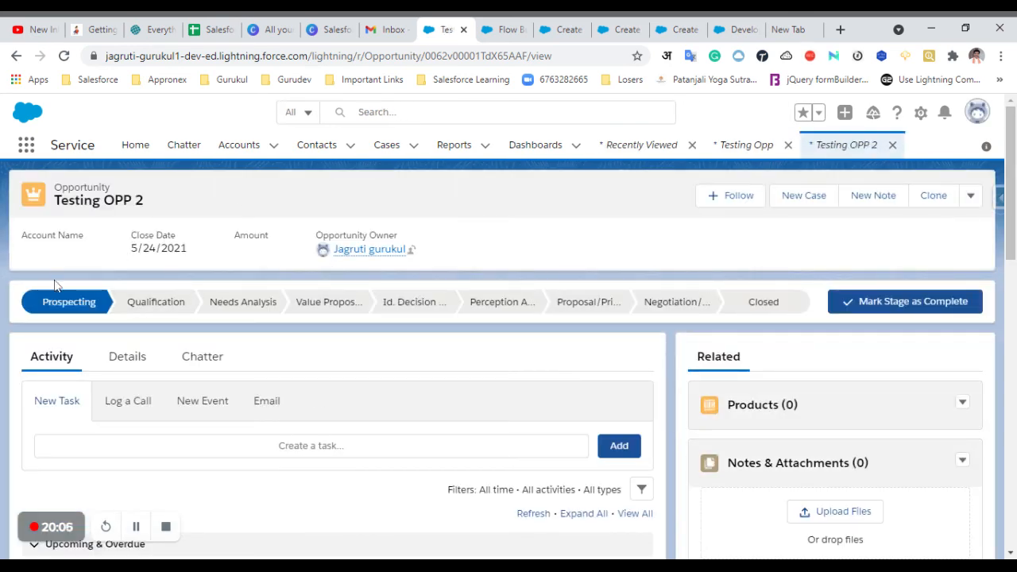
triple_click(96, 235)
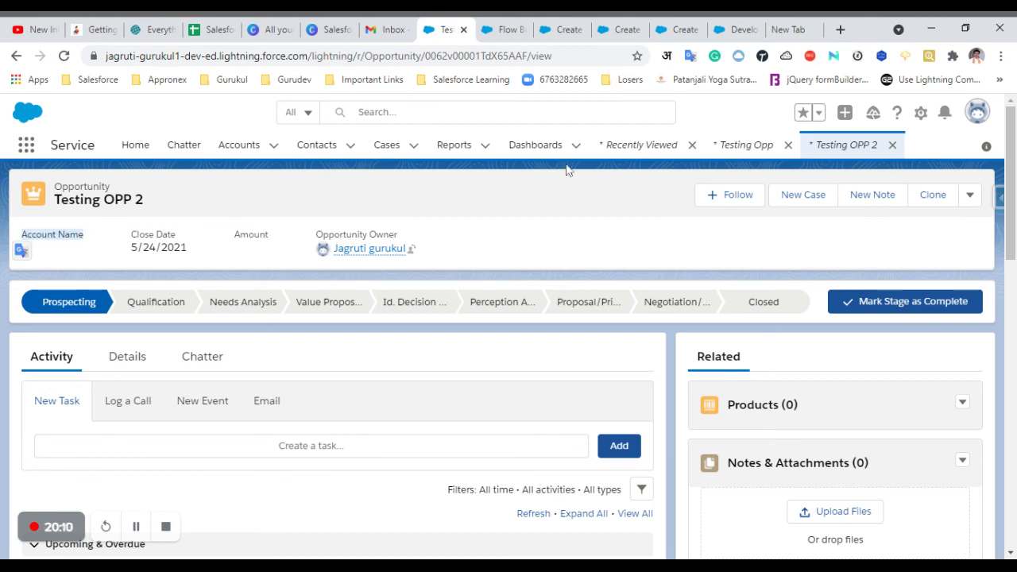
left_click(505, 29)
left_click(567, 30)
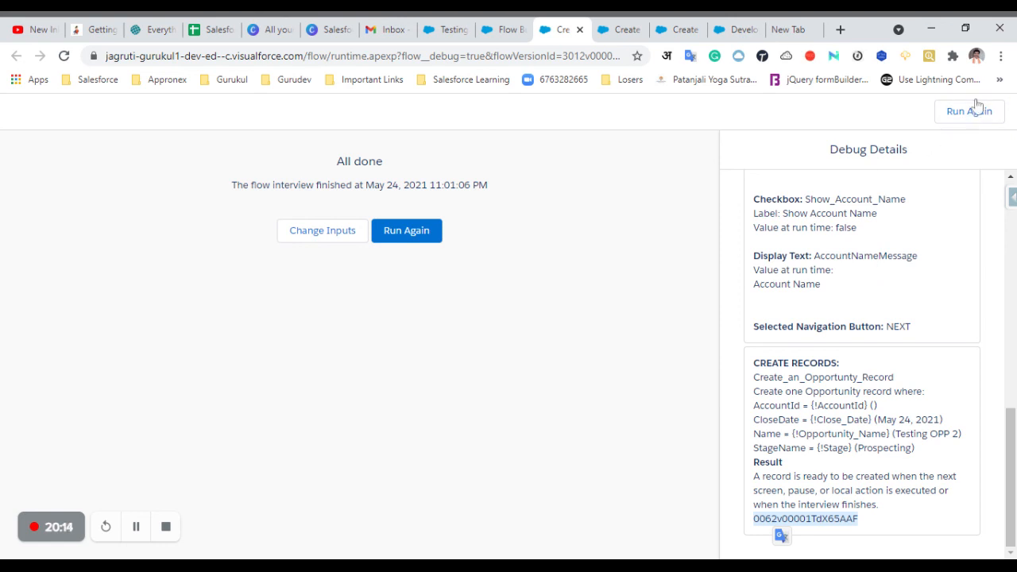
- Run the flow again with a new account name and check the returned AccountId in the debug details
left_click(424, 232)
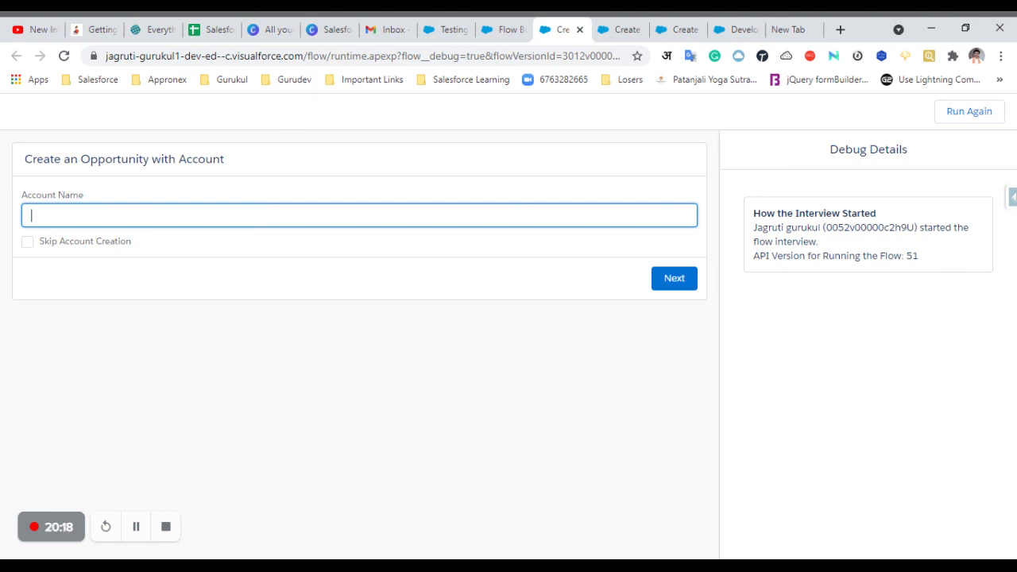
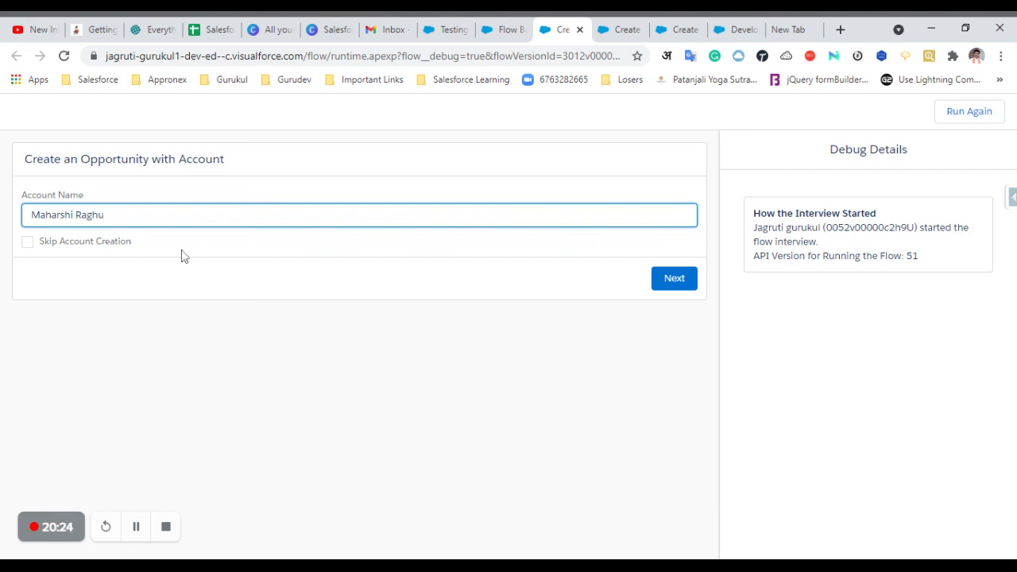
left_click(675, 278)
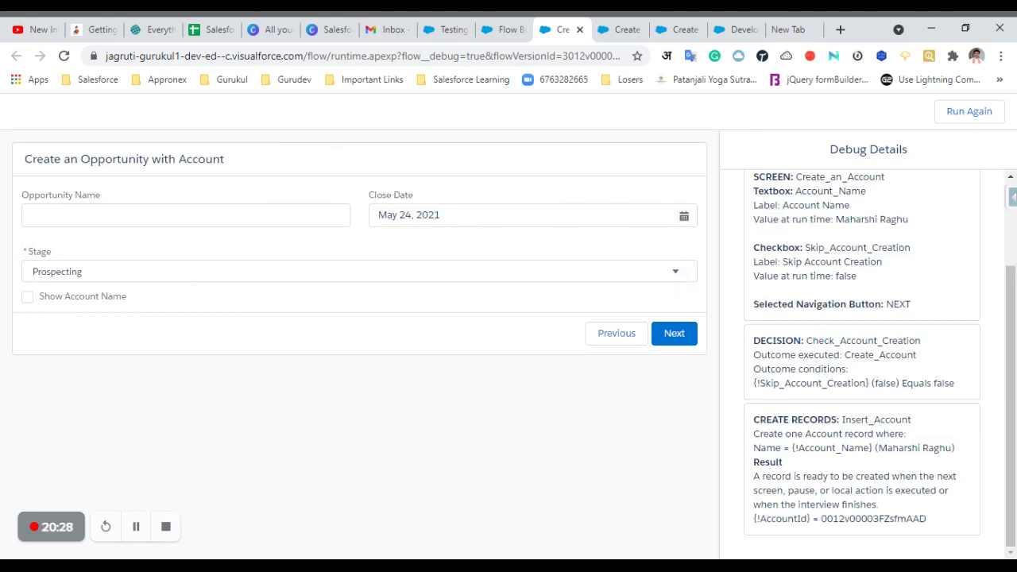
left_click_drag(810, 518, 755, 524)
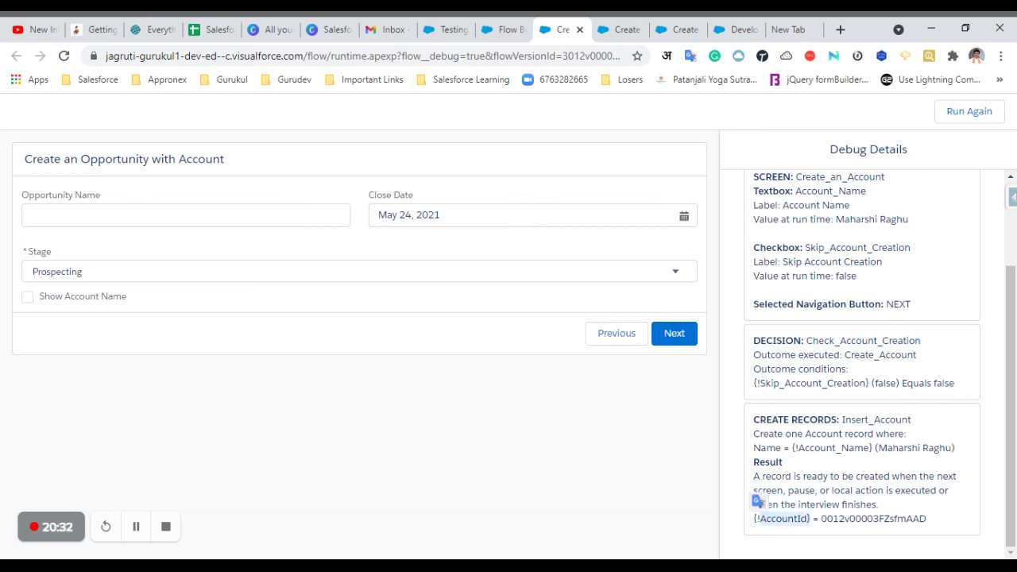
left_click_drag(842, 504, 840, 518)
- Name the opportunity 'Testing Opportunity', finish the run and select its new record ID
left_click(145, 208)
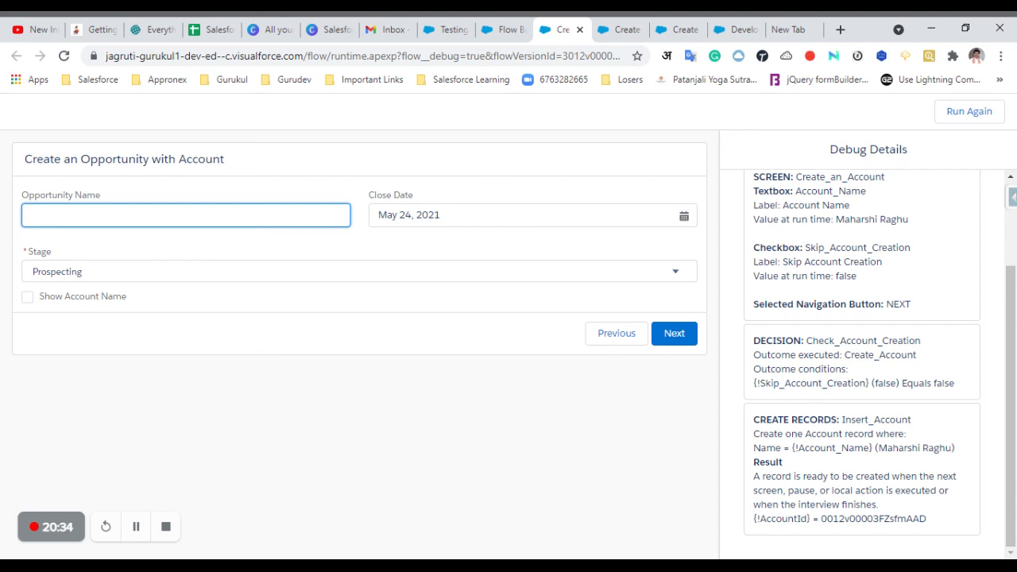
type("C")
key("BackSpace")
type("Testing Opportunity")
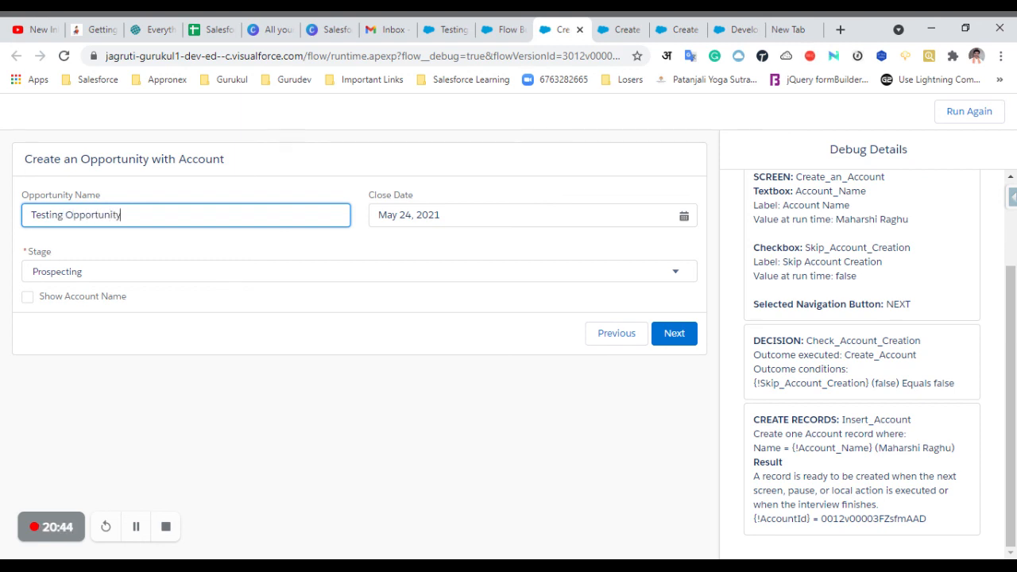
left_click(159, 271)
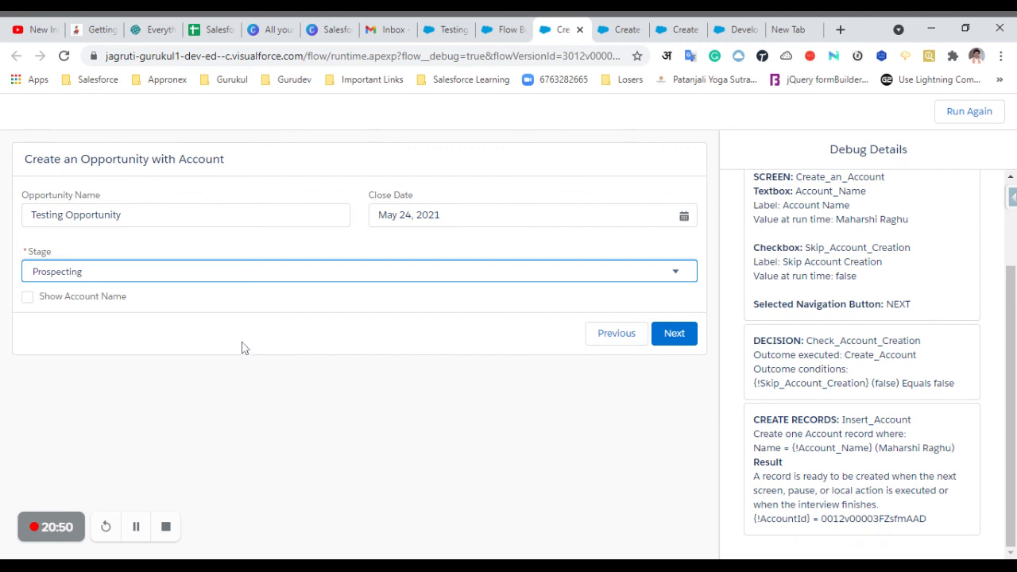
left_click(674, 333)
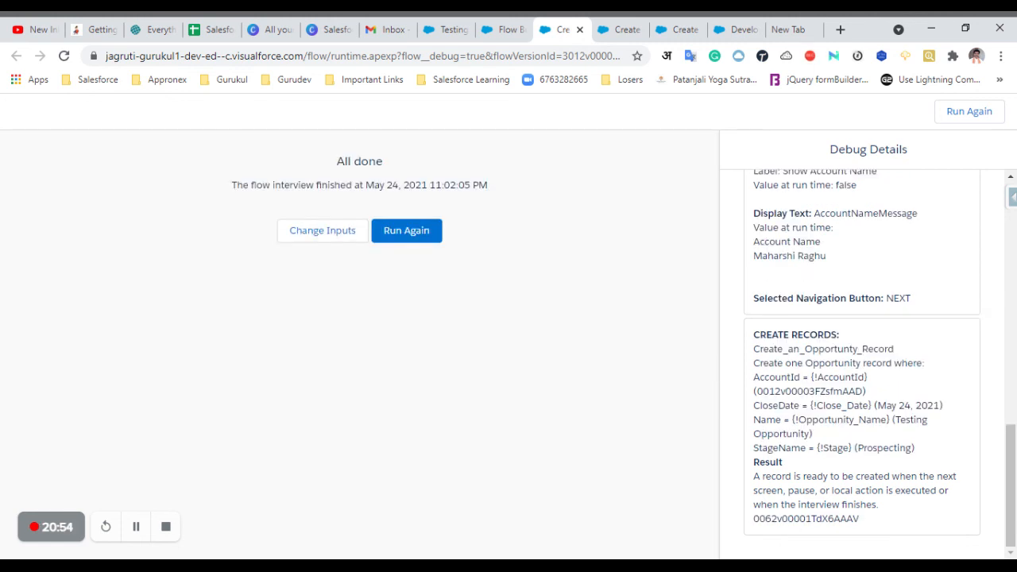
double_click(781, 519)
key("ctrl+c")
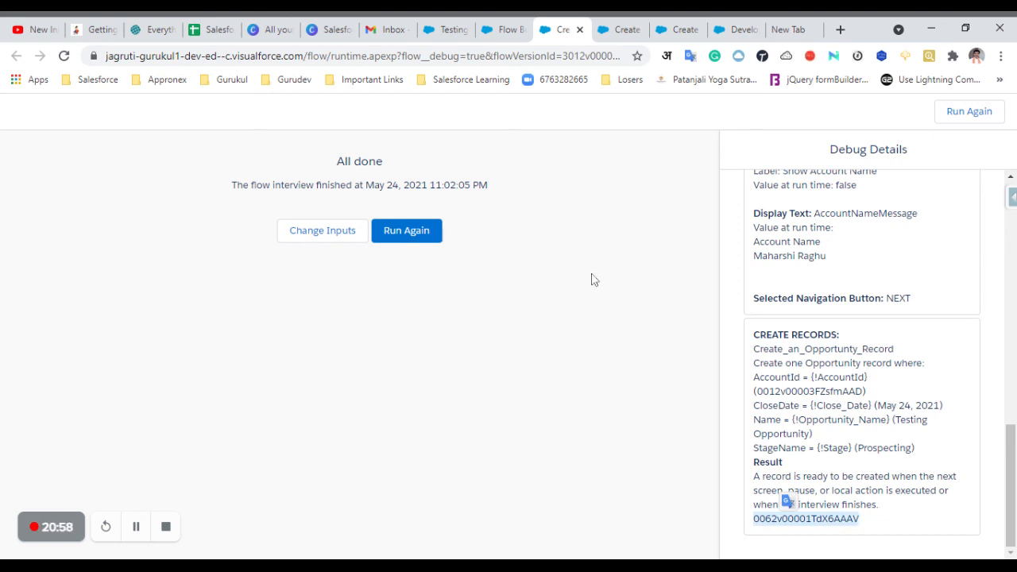
left_click(502, 30)
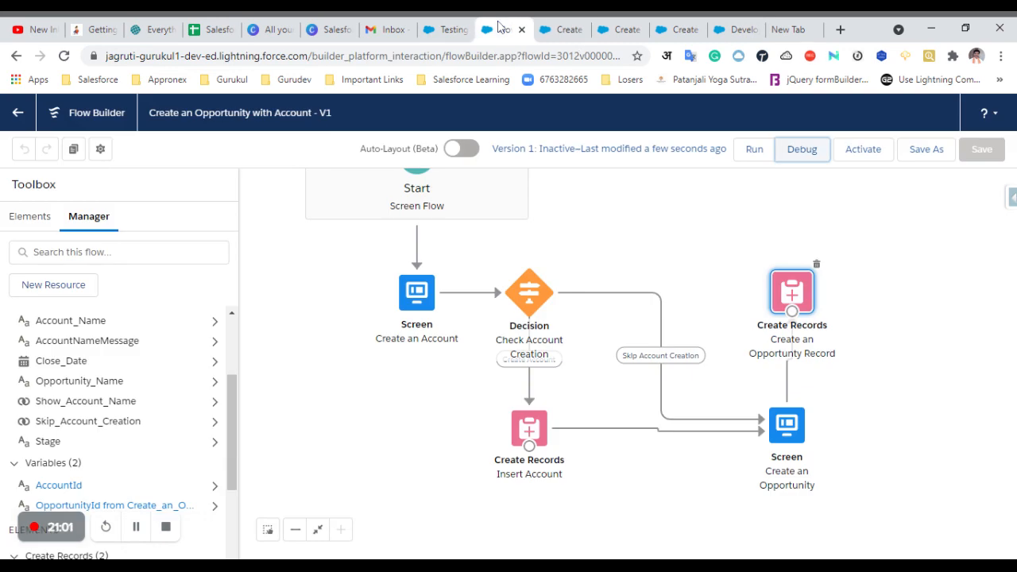
left_click(449, 30)
- Load the Testing Opportunity record by pasting its ID and confirm its linked Account Name
double_click(545, 56)
key("ctrl+v")
key("Return")
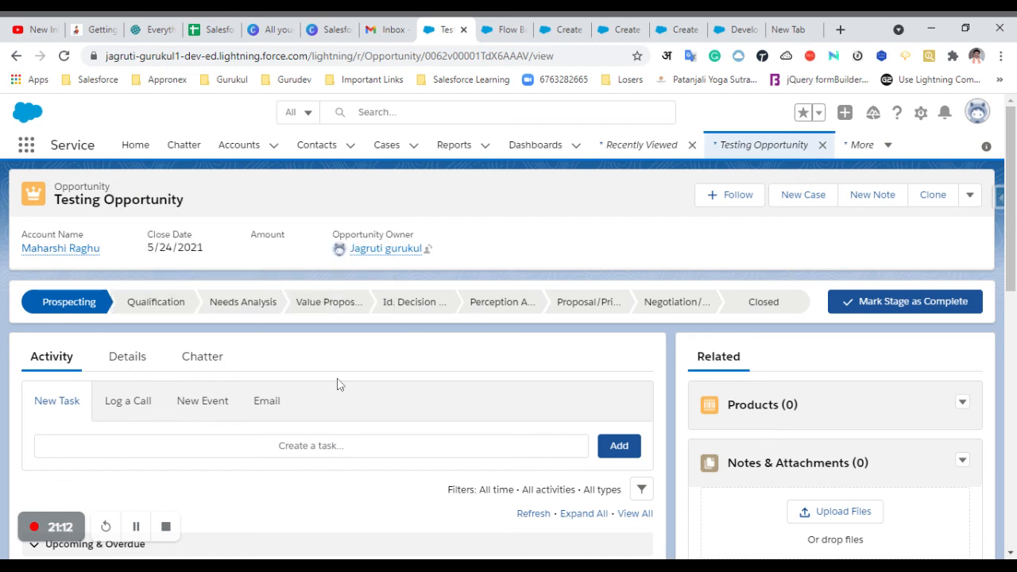
scroll(338, 384, "down", 3)
scroll(339, 384, "up", 3)
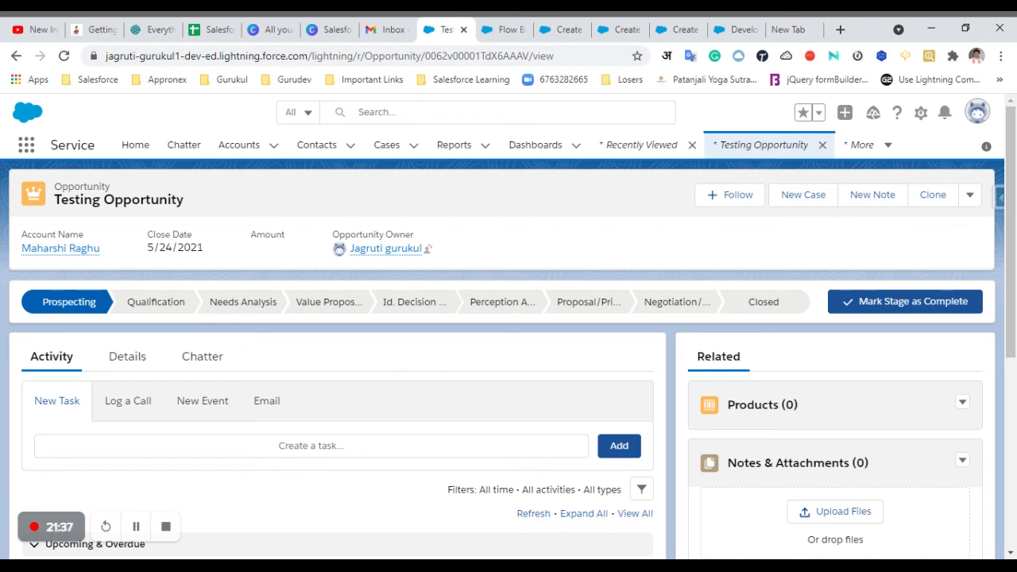
- Return to the 'Create an Opportunity with Account - V1' canvas and reposition the flow diagram
left_click(508, 30)
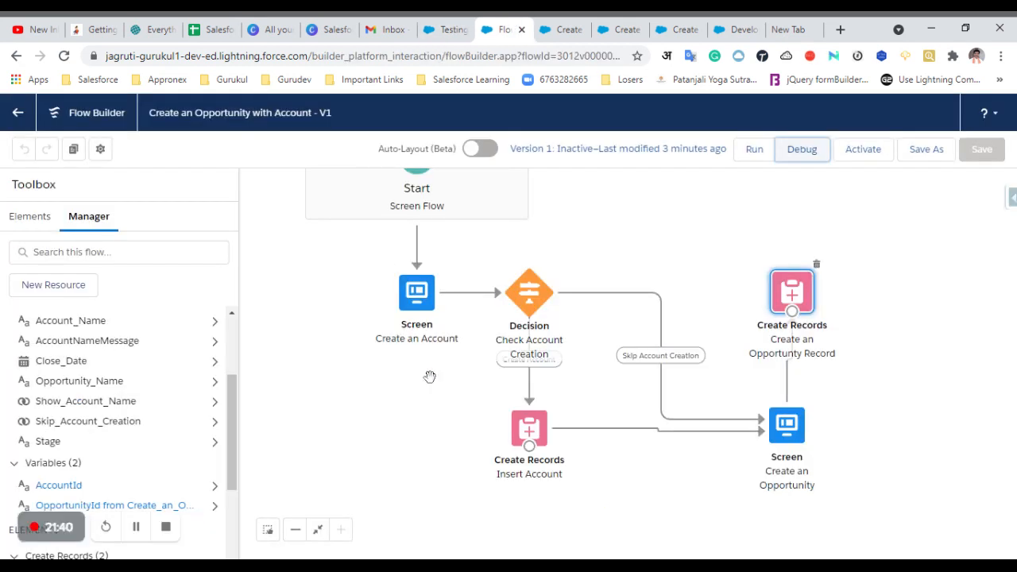
left_click_drag(290, 311, 247, 364)
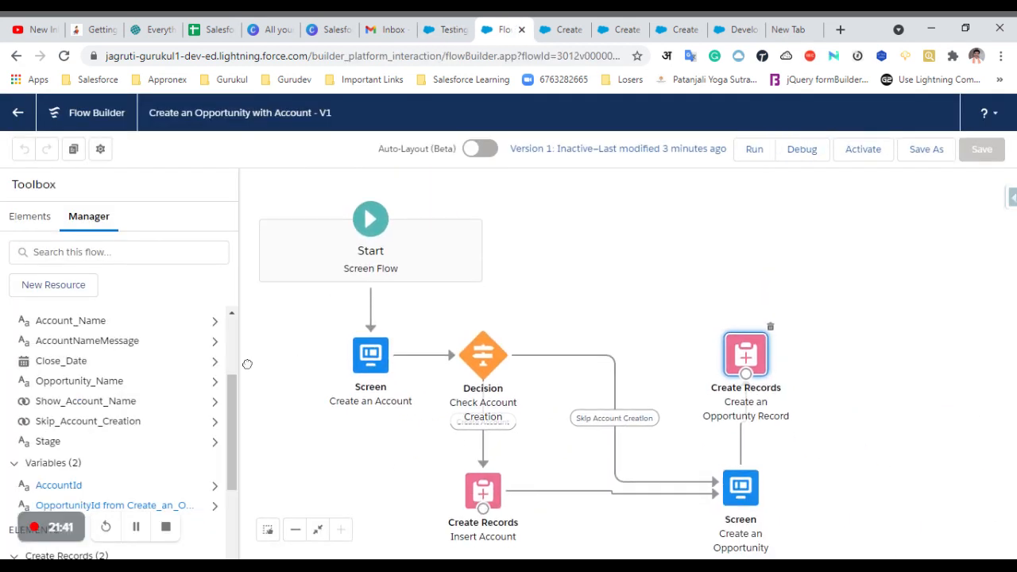
left_click_drag(337, 117, 139, 123)
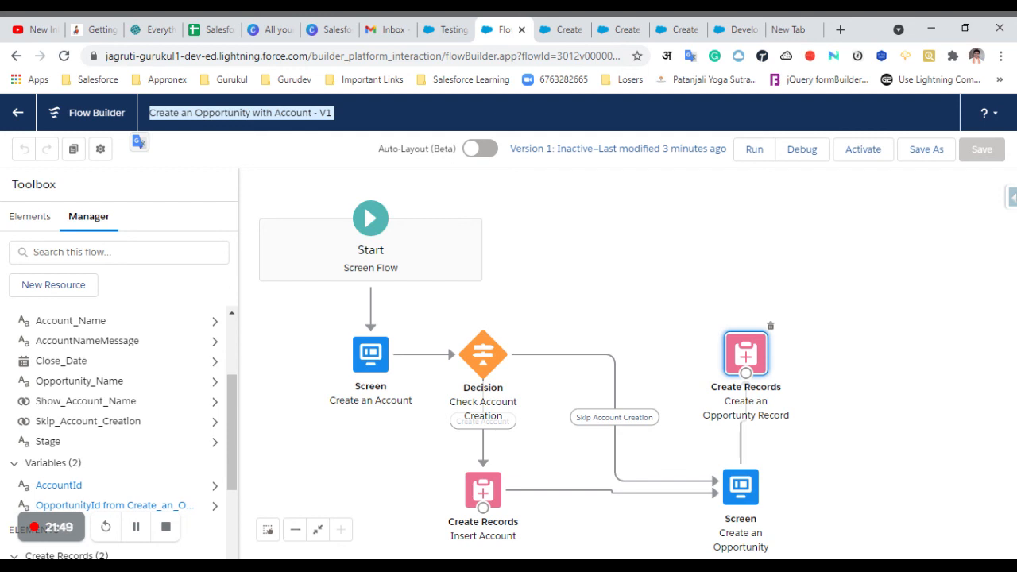
left_click(358, 121)
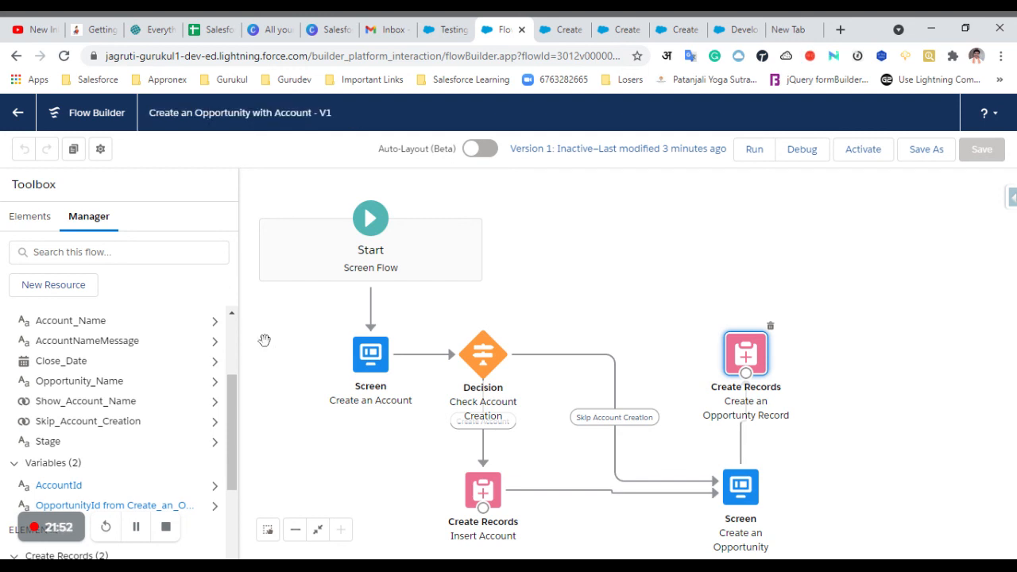
double_click(376, 366)
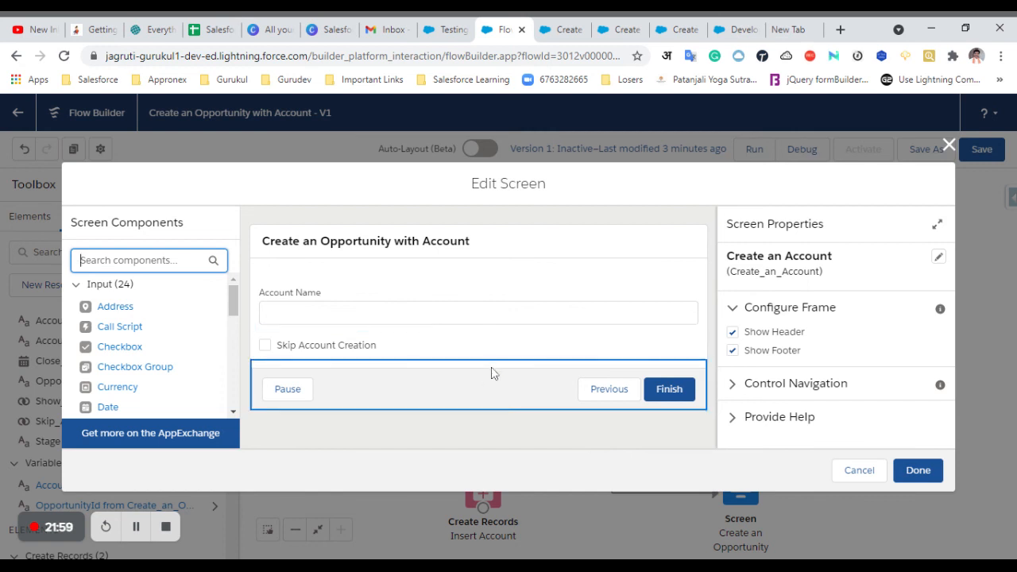
left_click(857, 470)
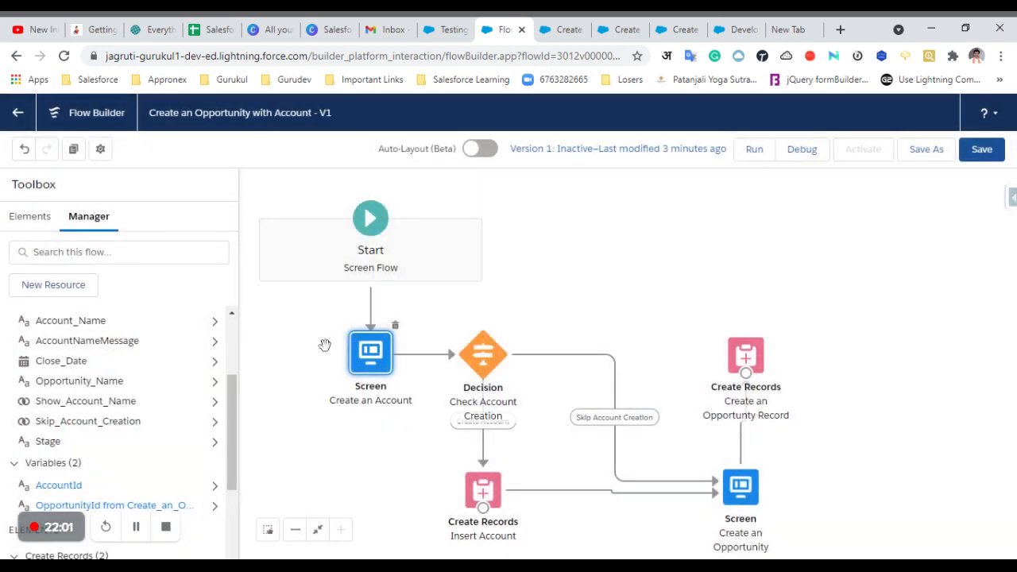
left_click_drag(624, 336, 590, 263)
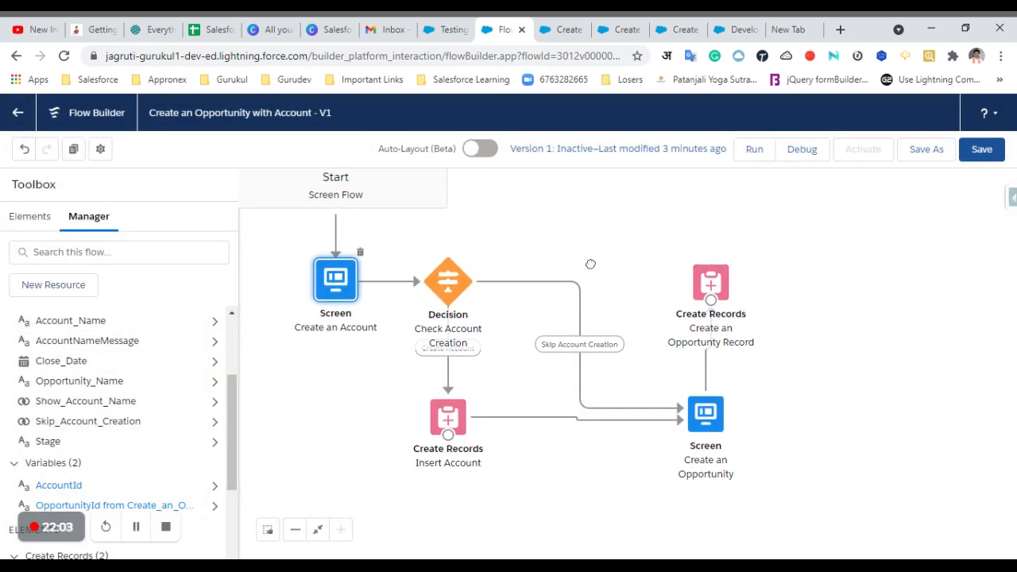
double_click(706, 414)
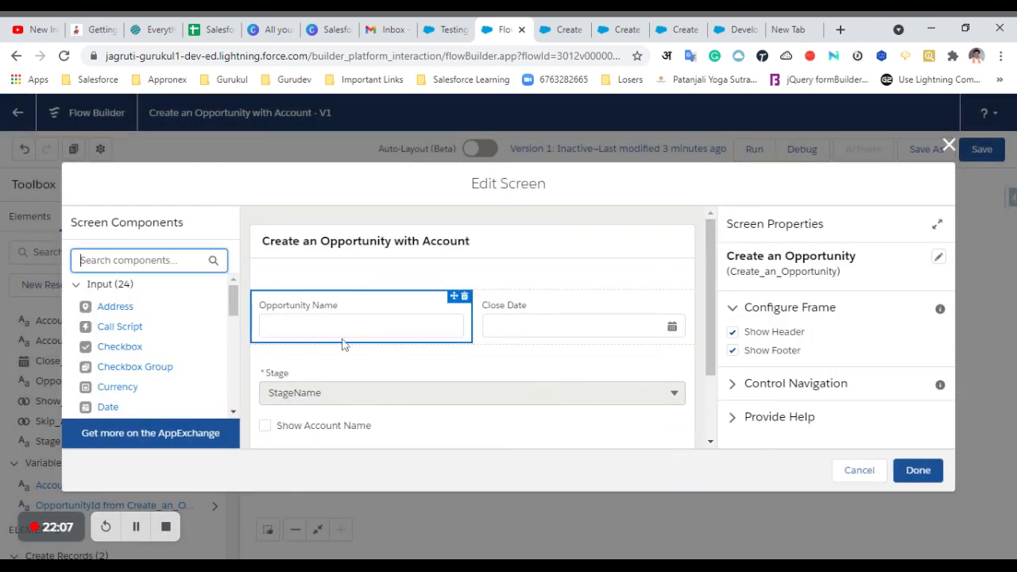
scroll(344, 345, "down", 1)
scroll(344, 345, "down", 2)
scroll(355, 326, "down", 1)
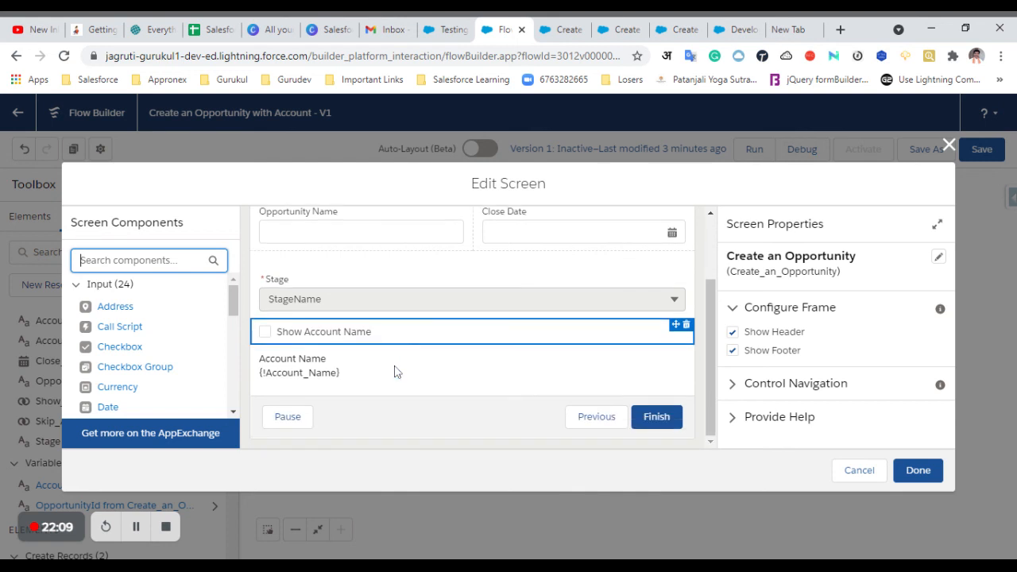
scroll(355, 327, "up", 3)
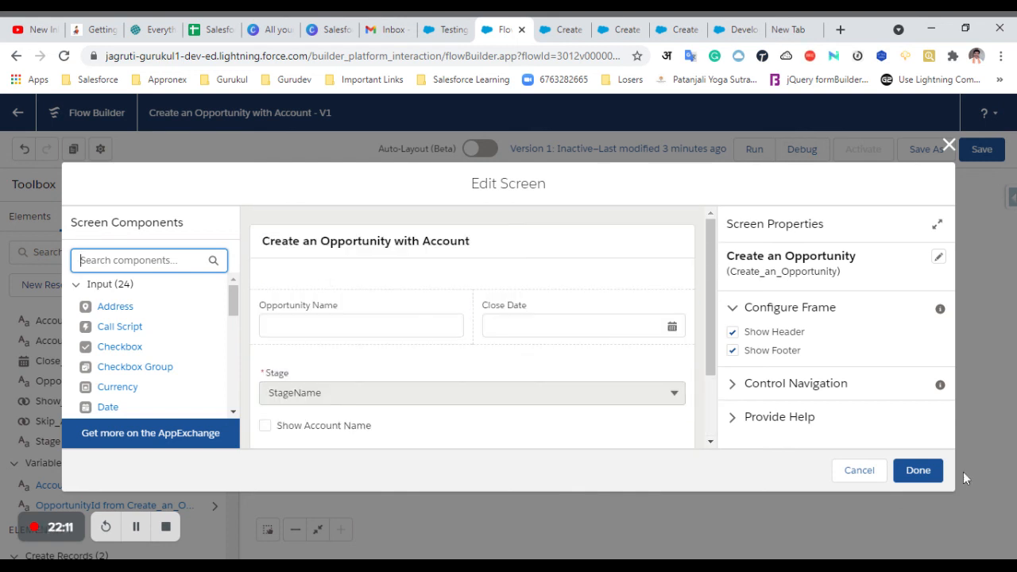
scroll(556, 390, "down", 3)
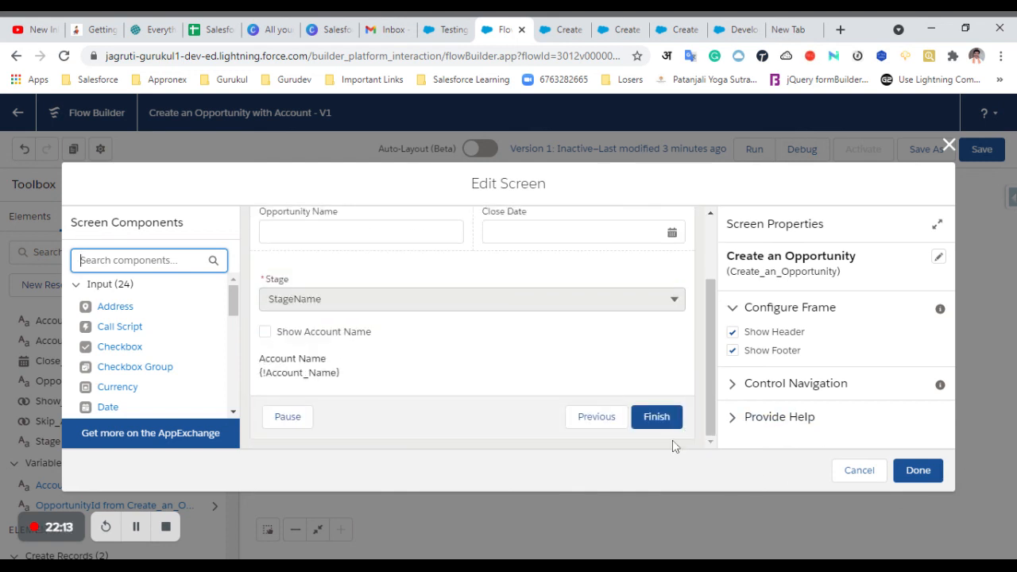
left_click(859, 469)
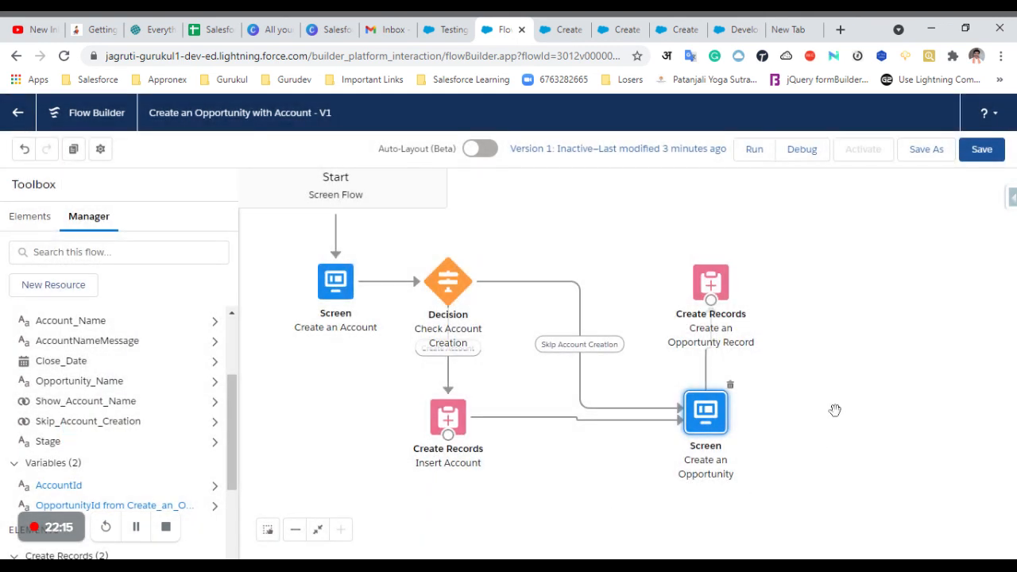
left_click_drag(770, 485, 866, 422)
left_click_drag(647, 256, 649, 325)
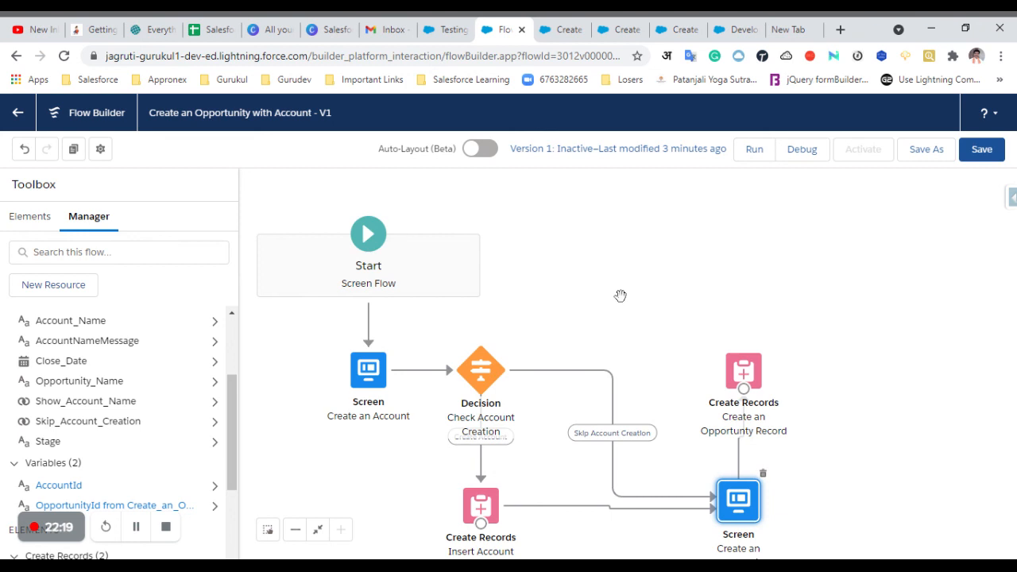
left_click_drag(824, 282, 797, 258)
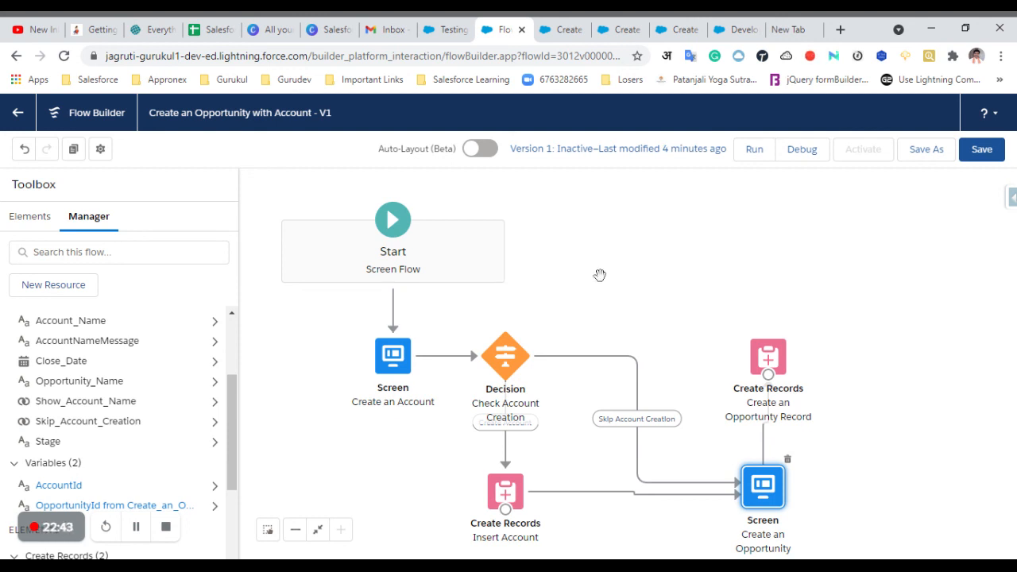
left_click_drag(600, 275, 591, 231)
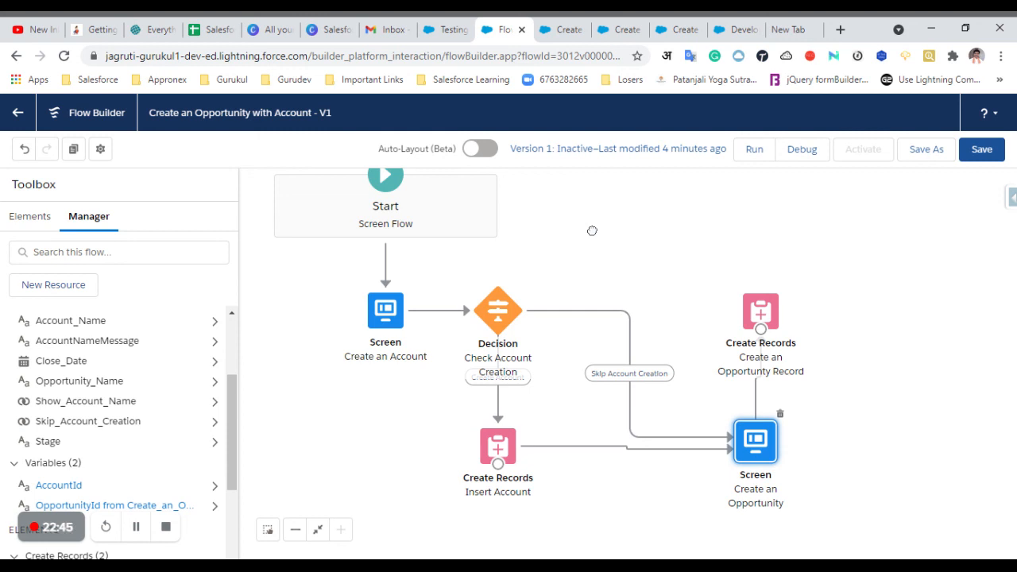